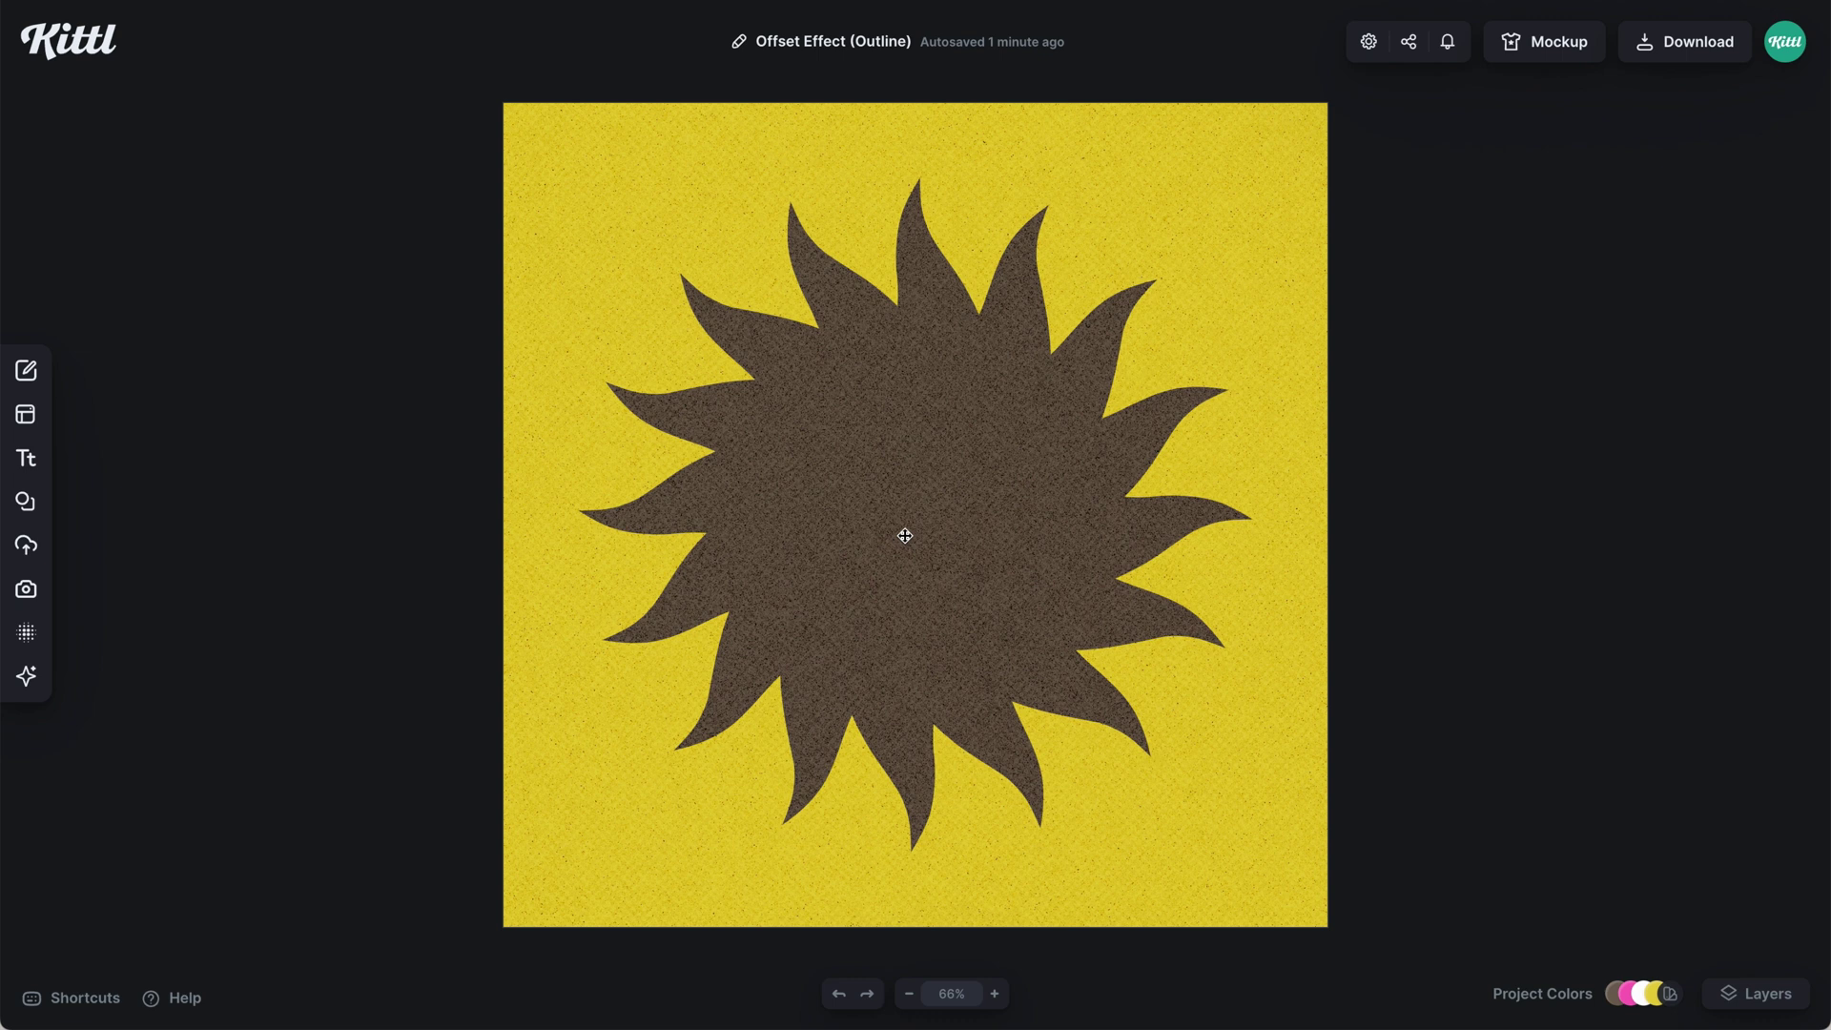
Select the sun and give it a thick pink fd66bc border
click(880, 634)
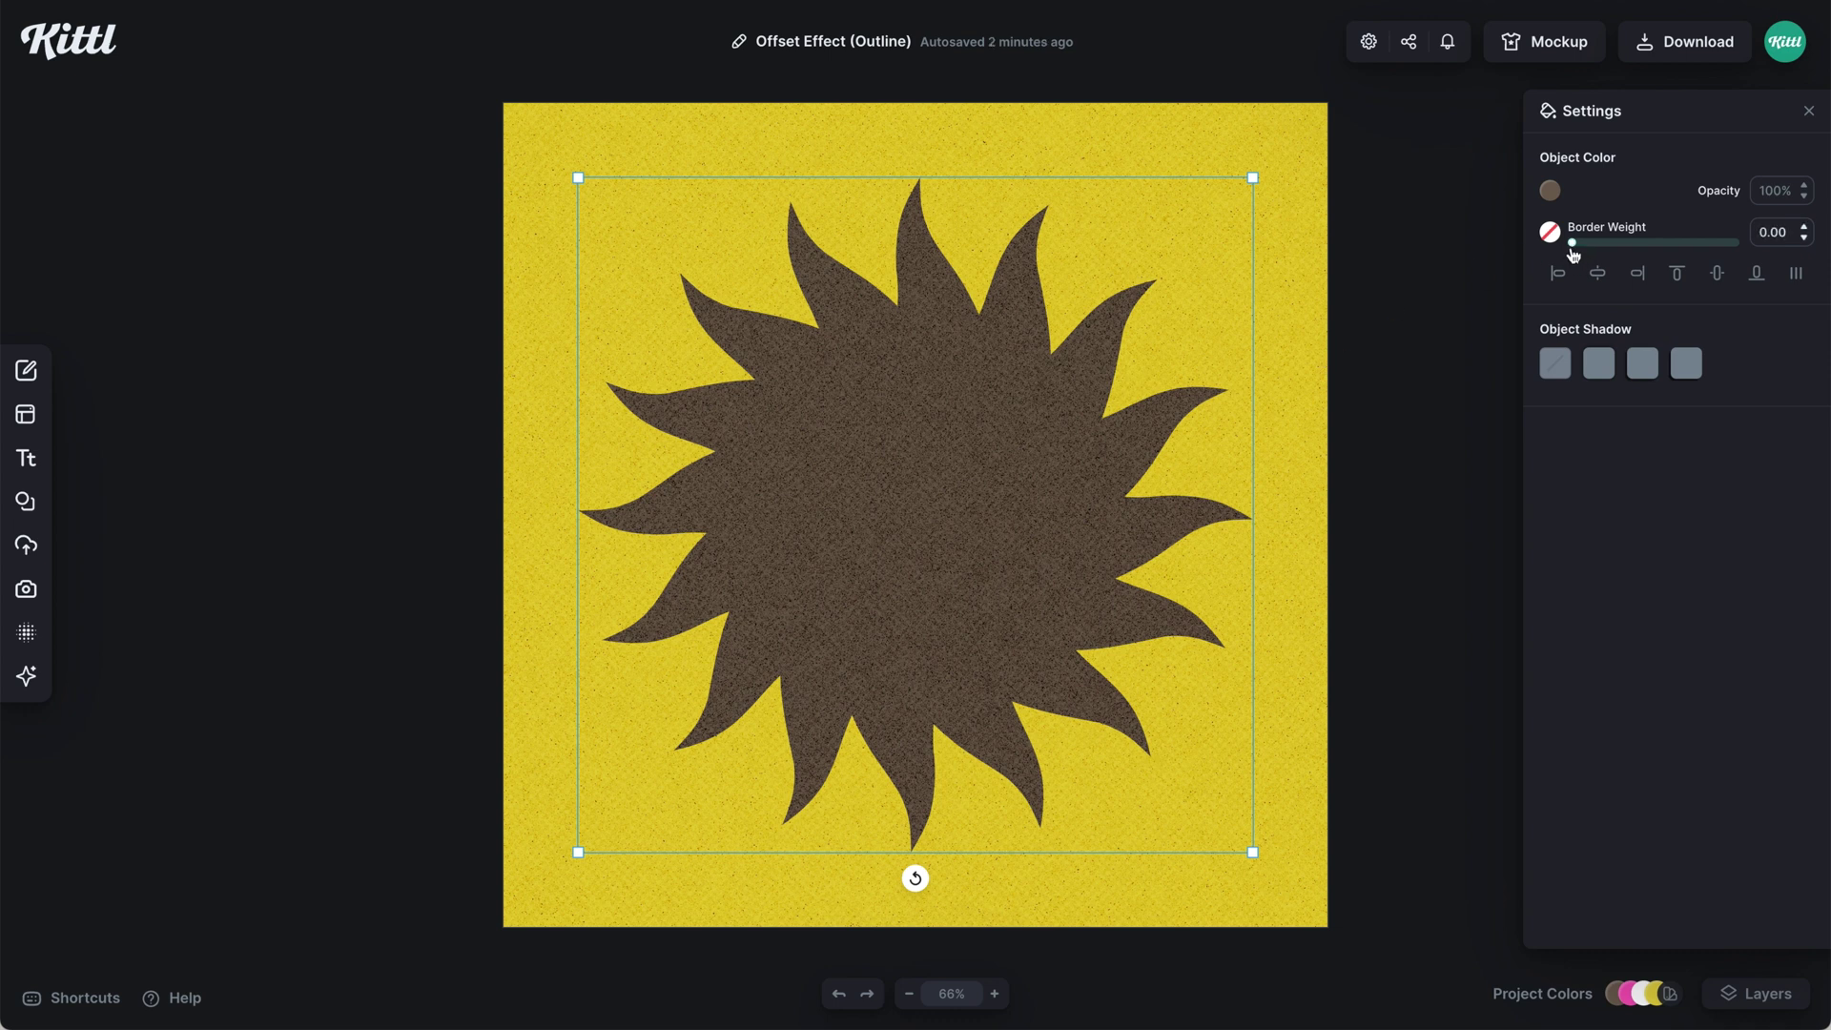
drag(1574, 248, 1611, 245)
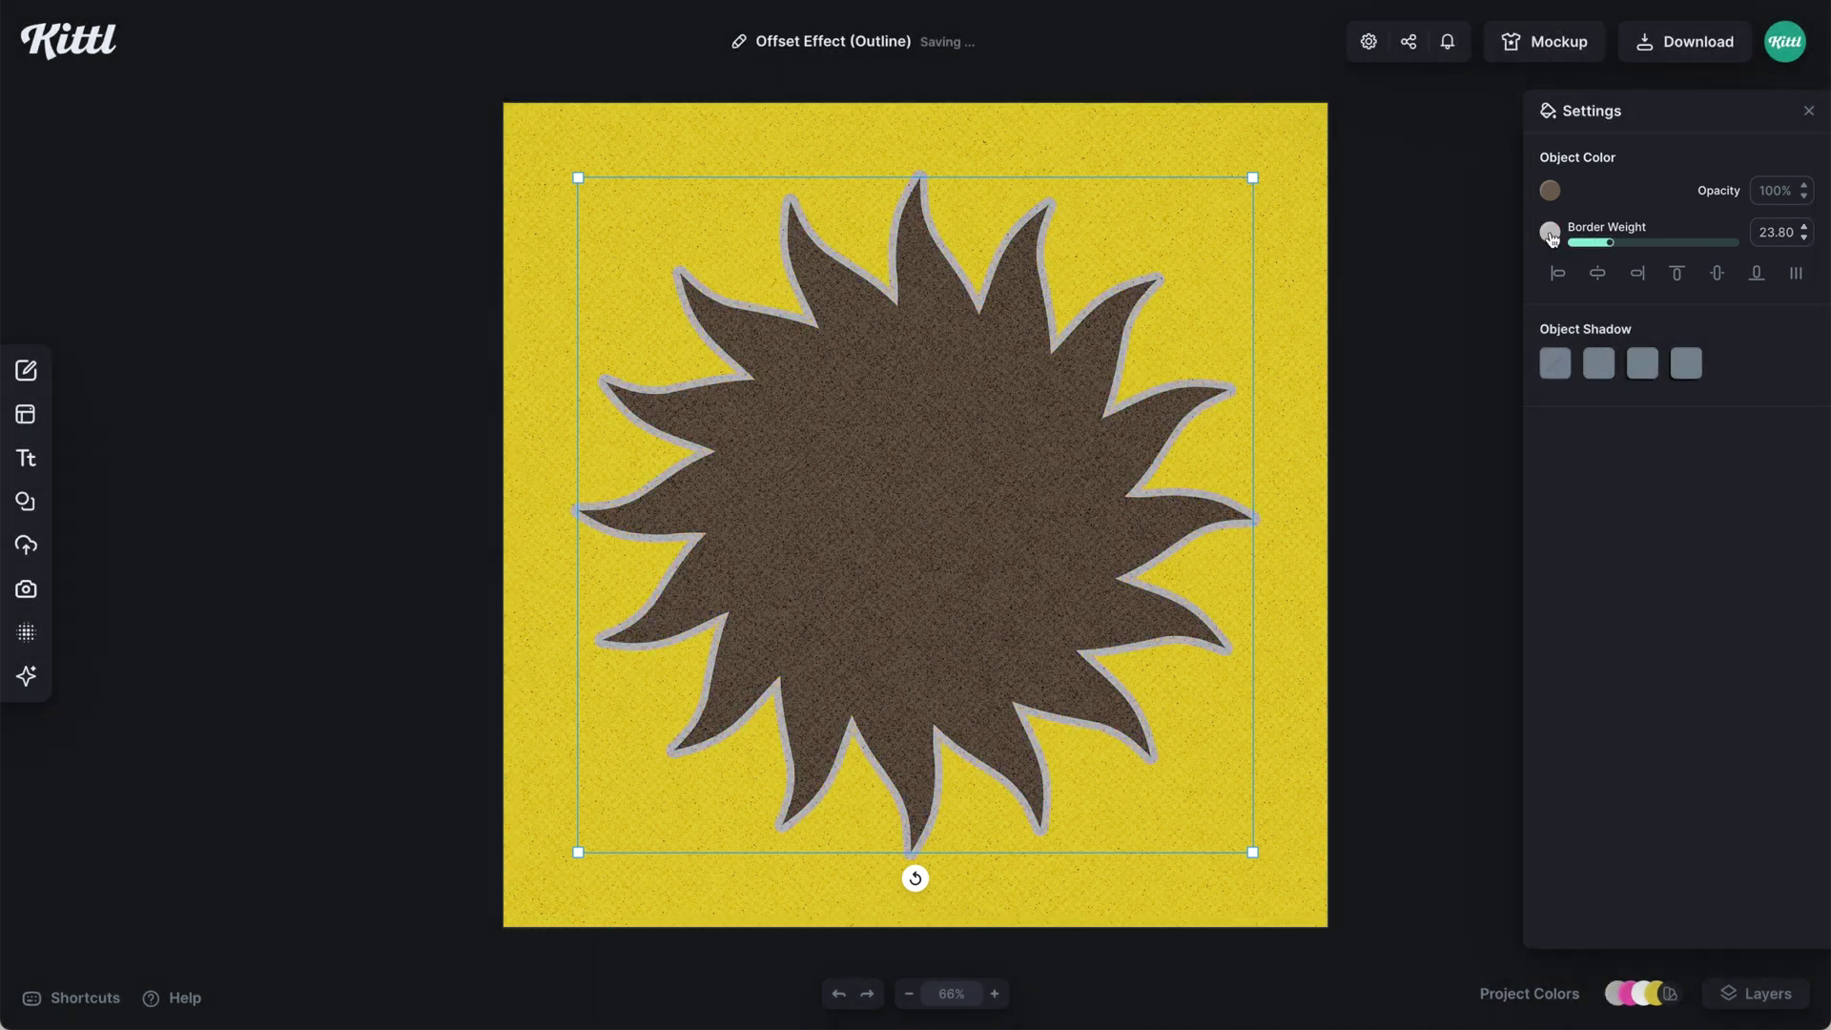
click(1550, 232)
click(1315, 655)
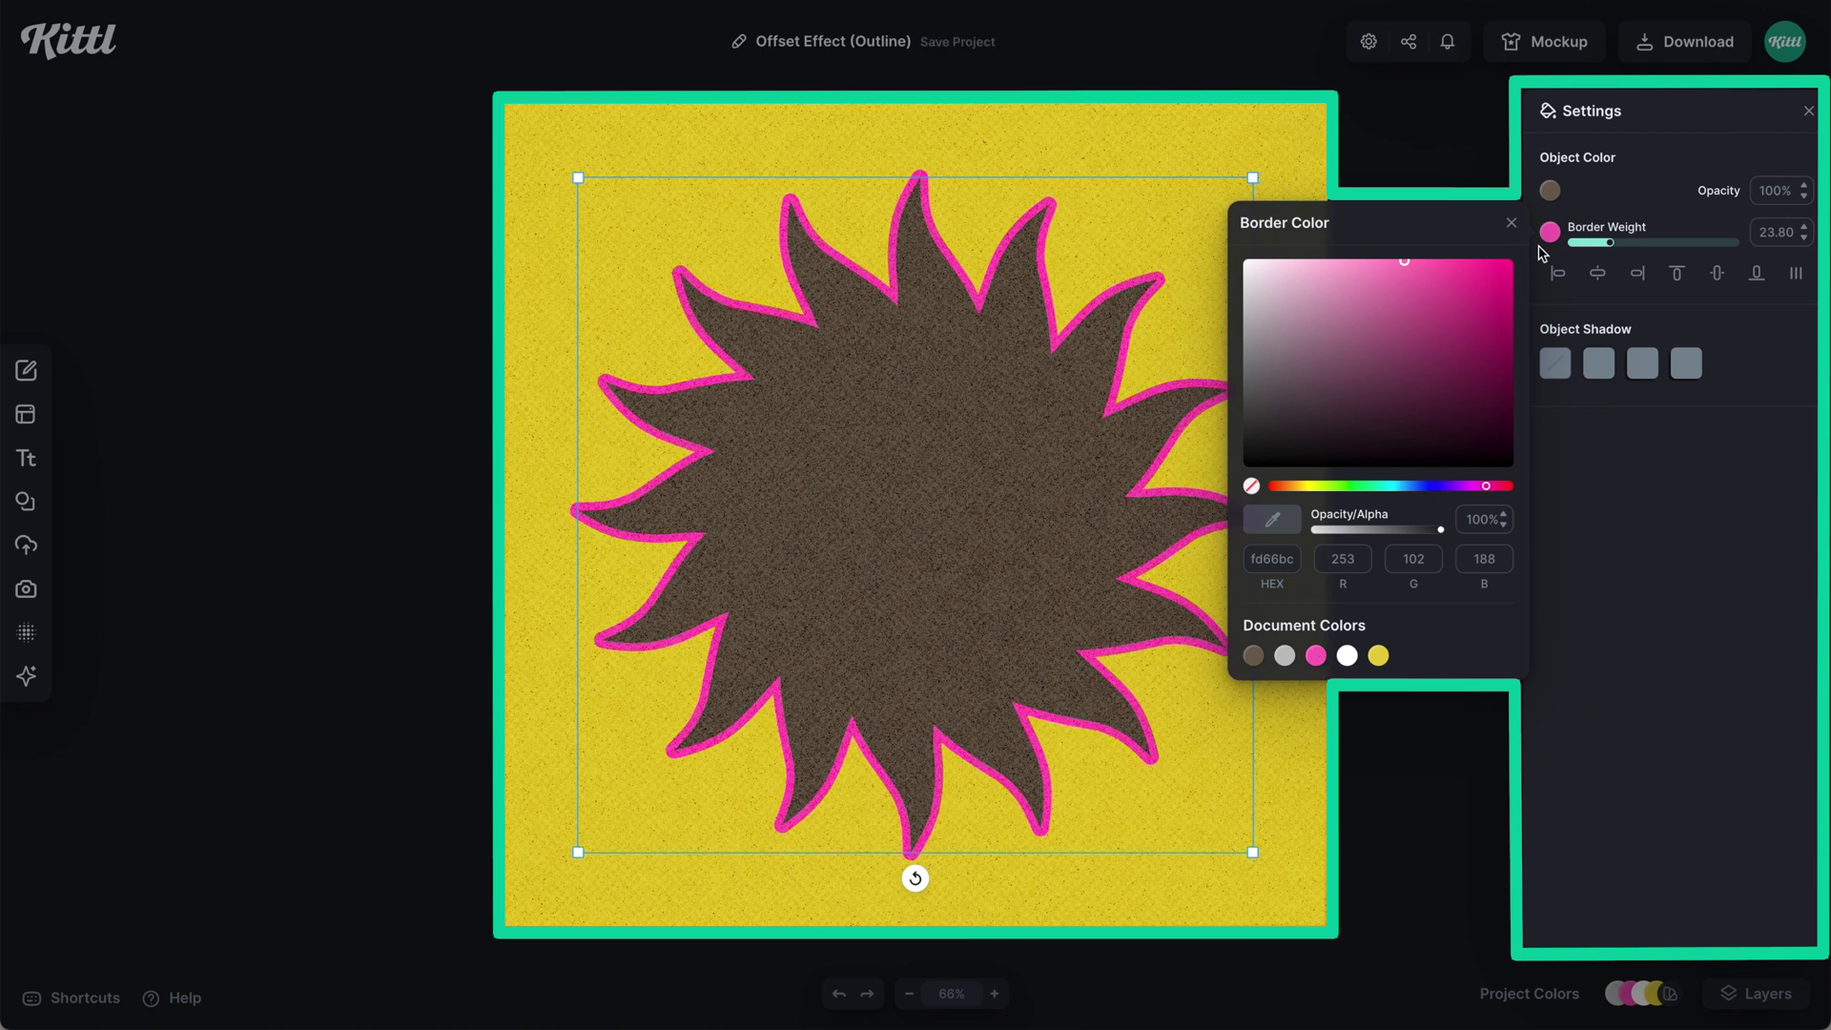
click(1574, 198)
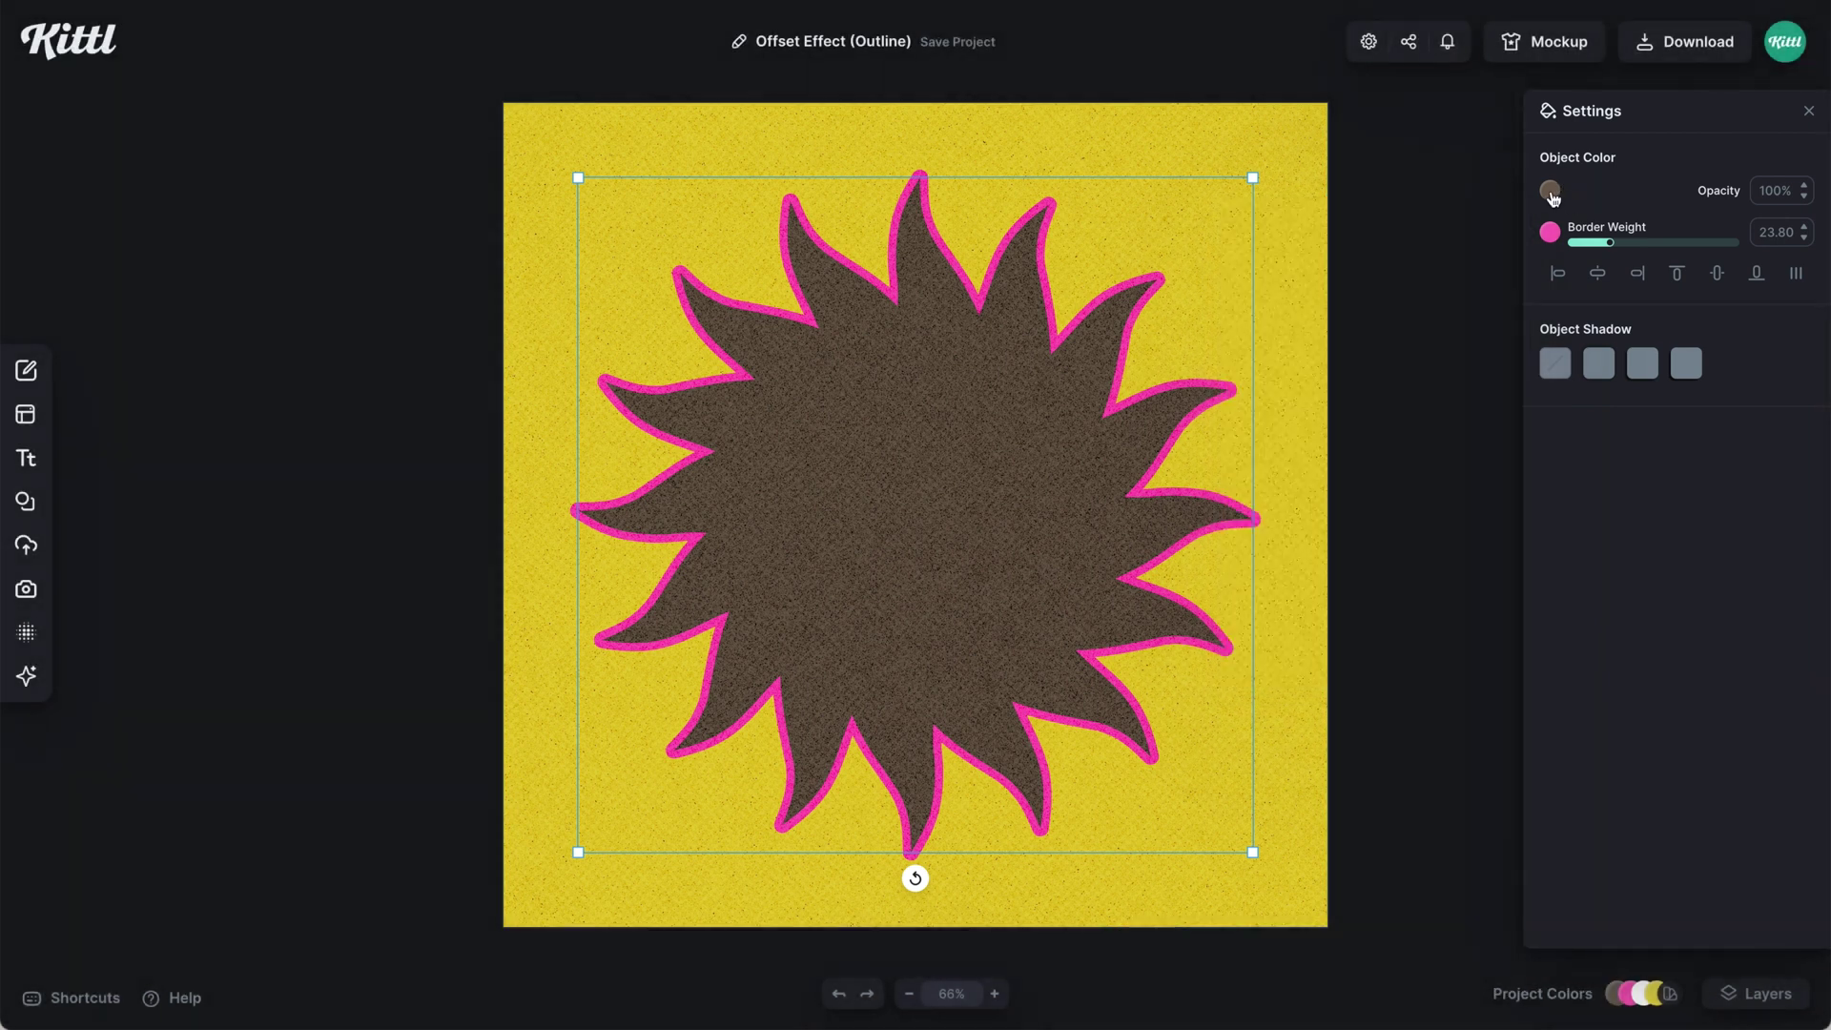
Make the sun's fill transparent and reduce its border weight to 12.40
click(1551, 192)
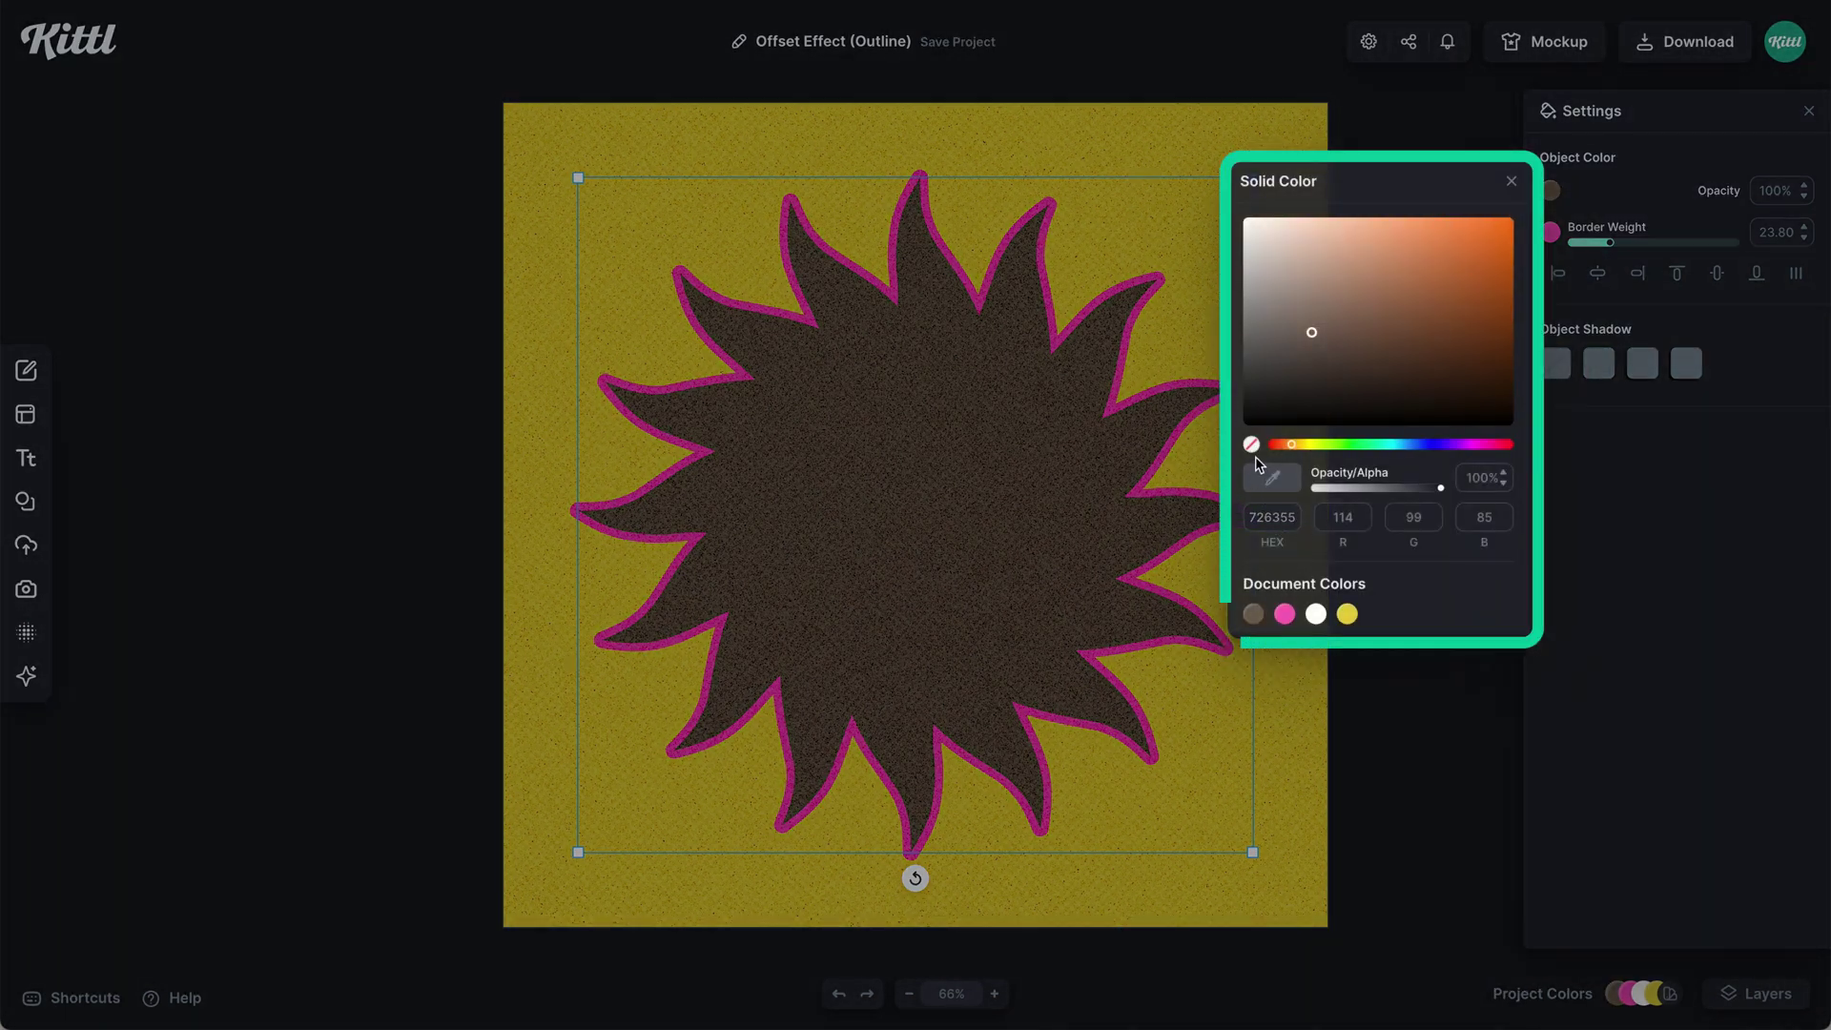
click(1252, 445)
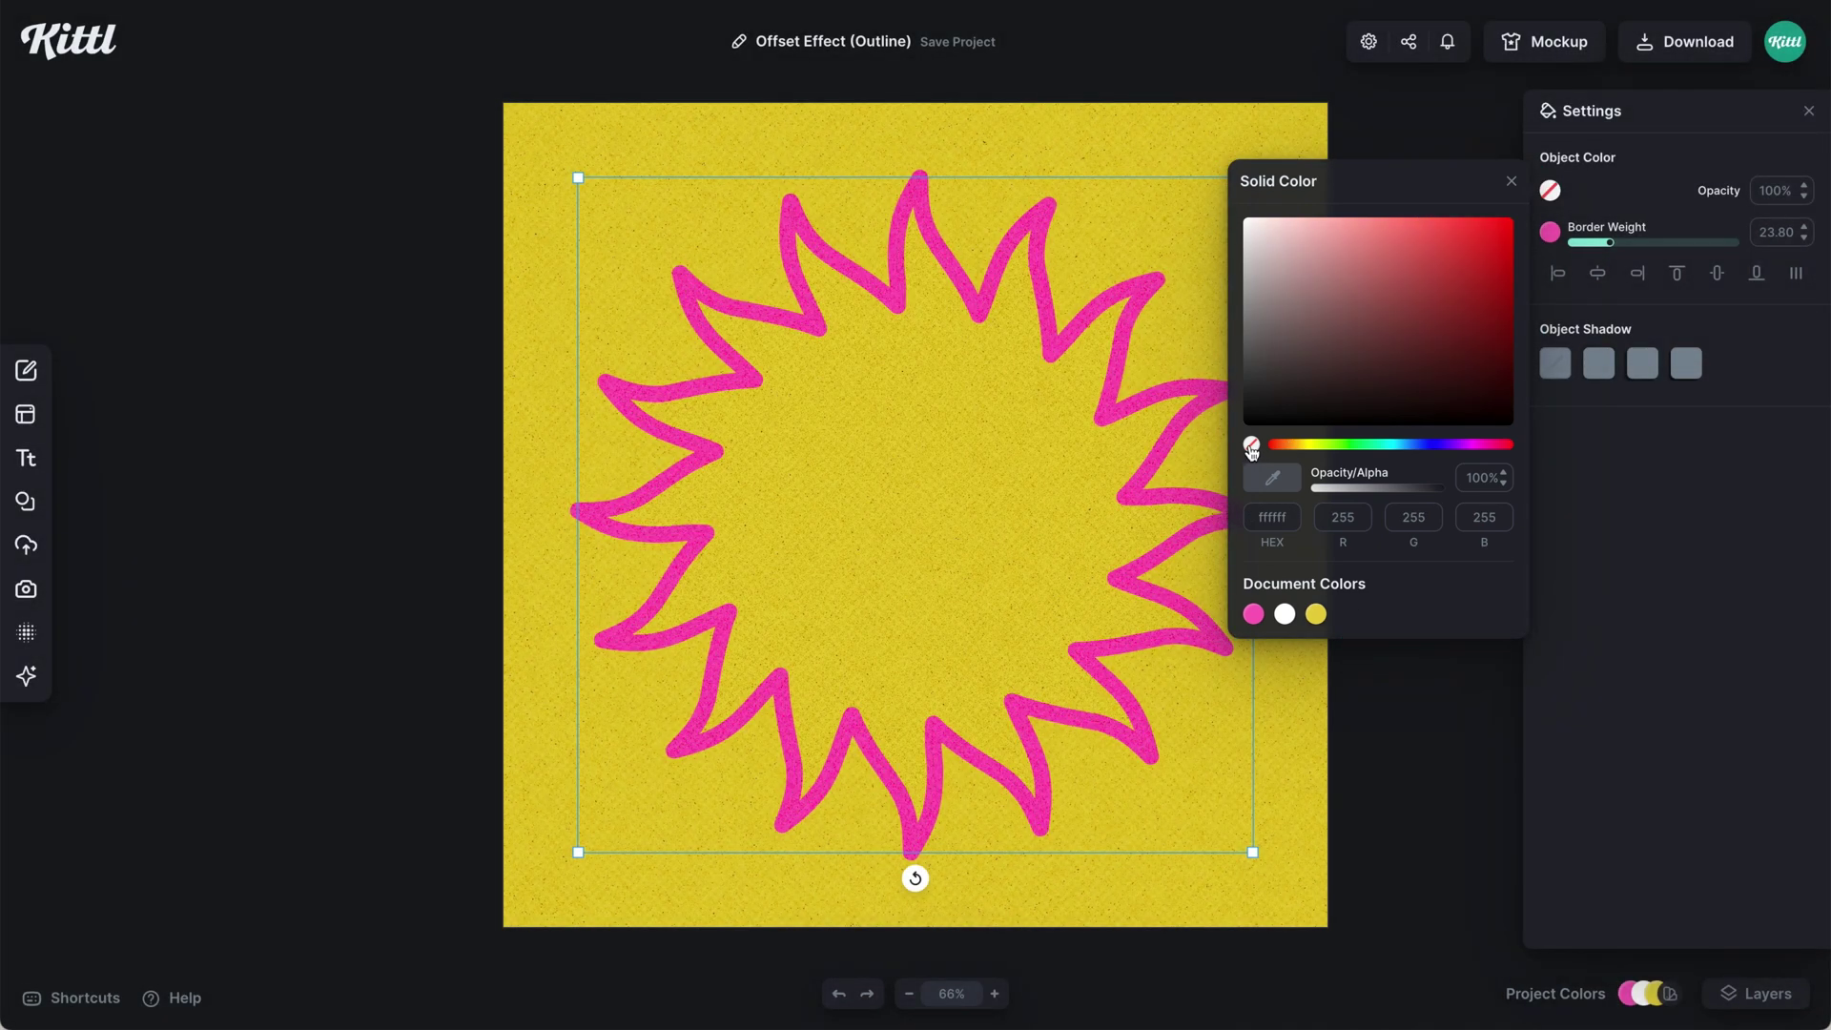
drag(1611, 242, 1592, 249)
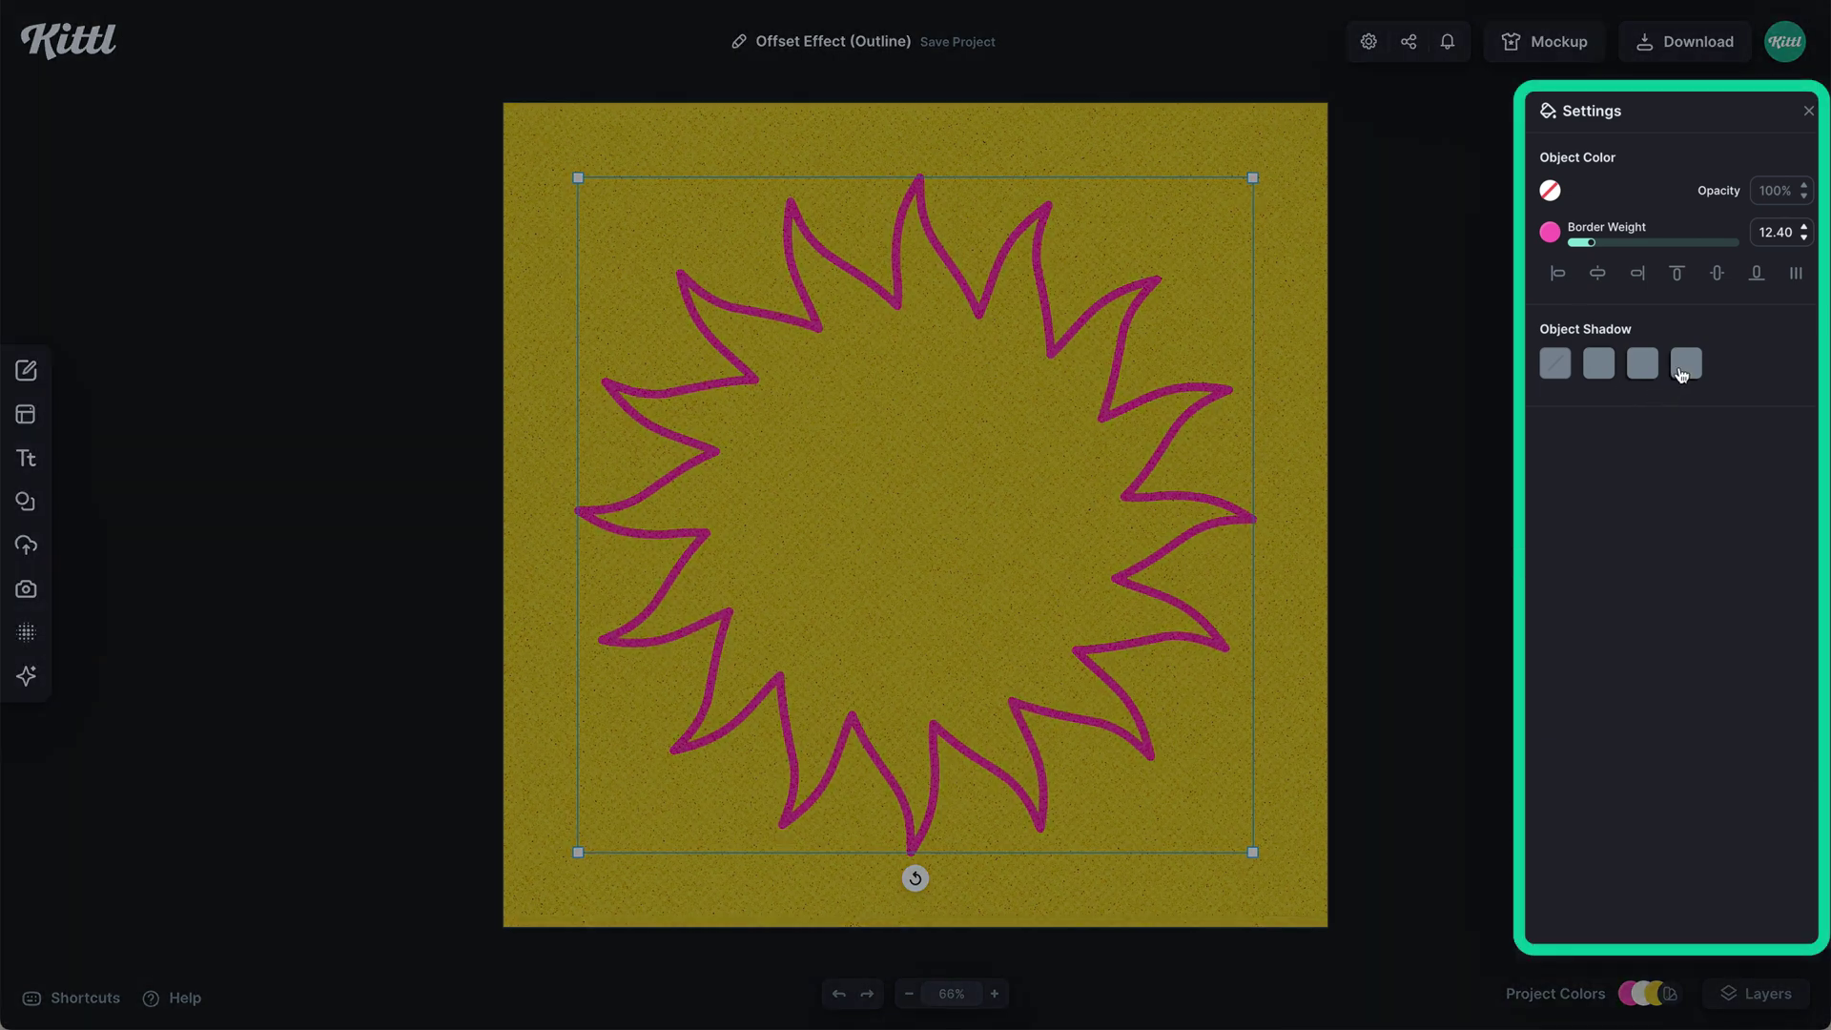
Apply the offset shadow preset to the sun in white, with offset 20 and angle -34°
click(1684, 367)
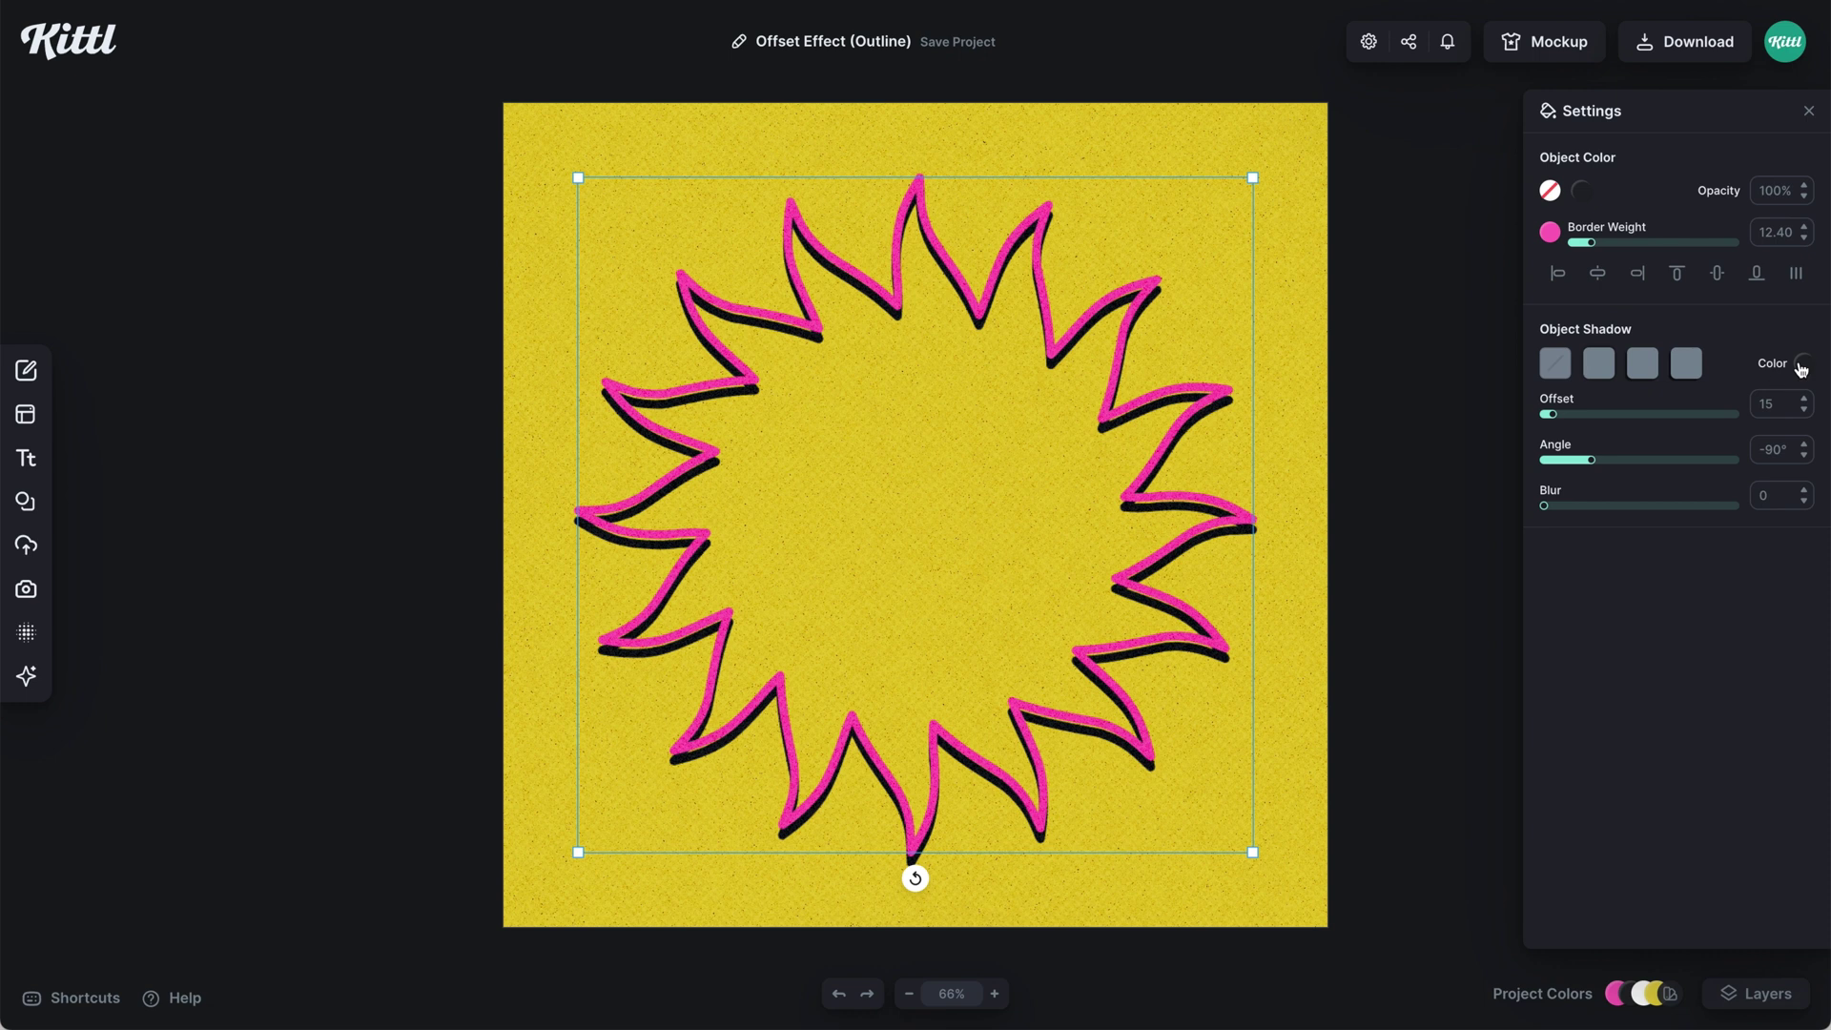
click(1804, 367)
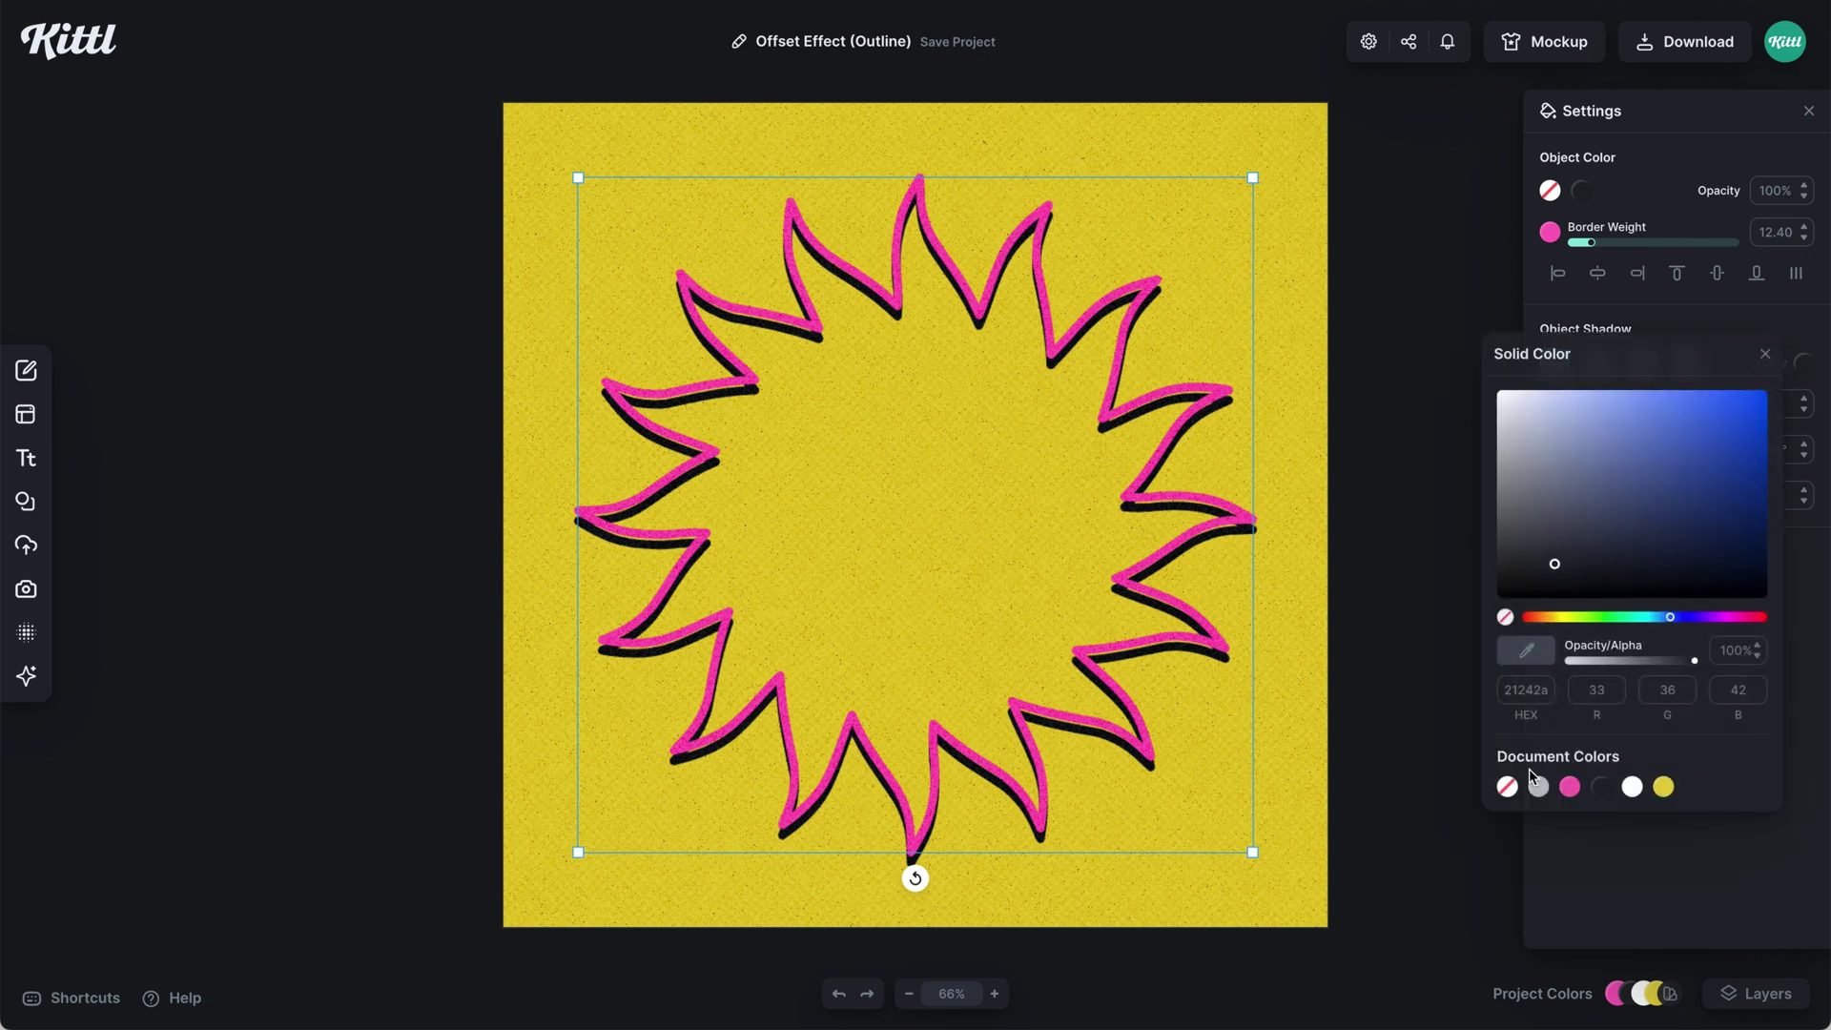
click(1632, 787)
click(1658, 888)
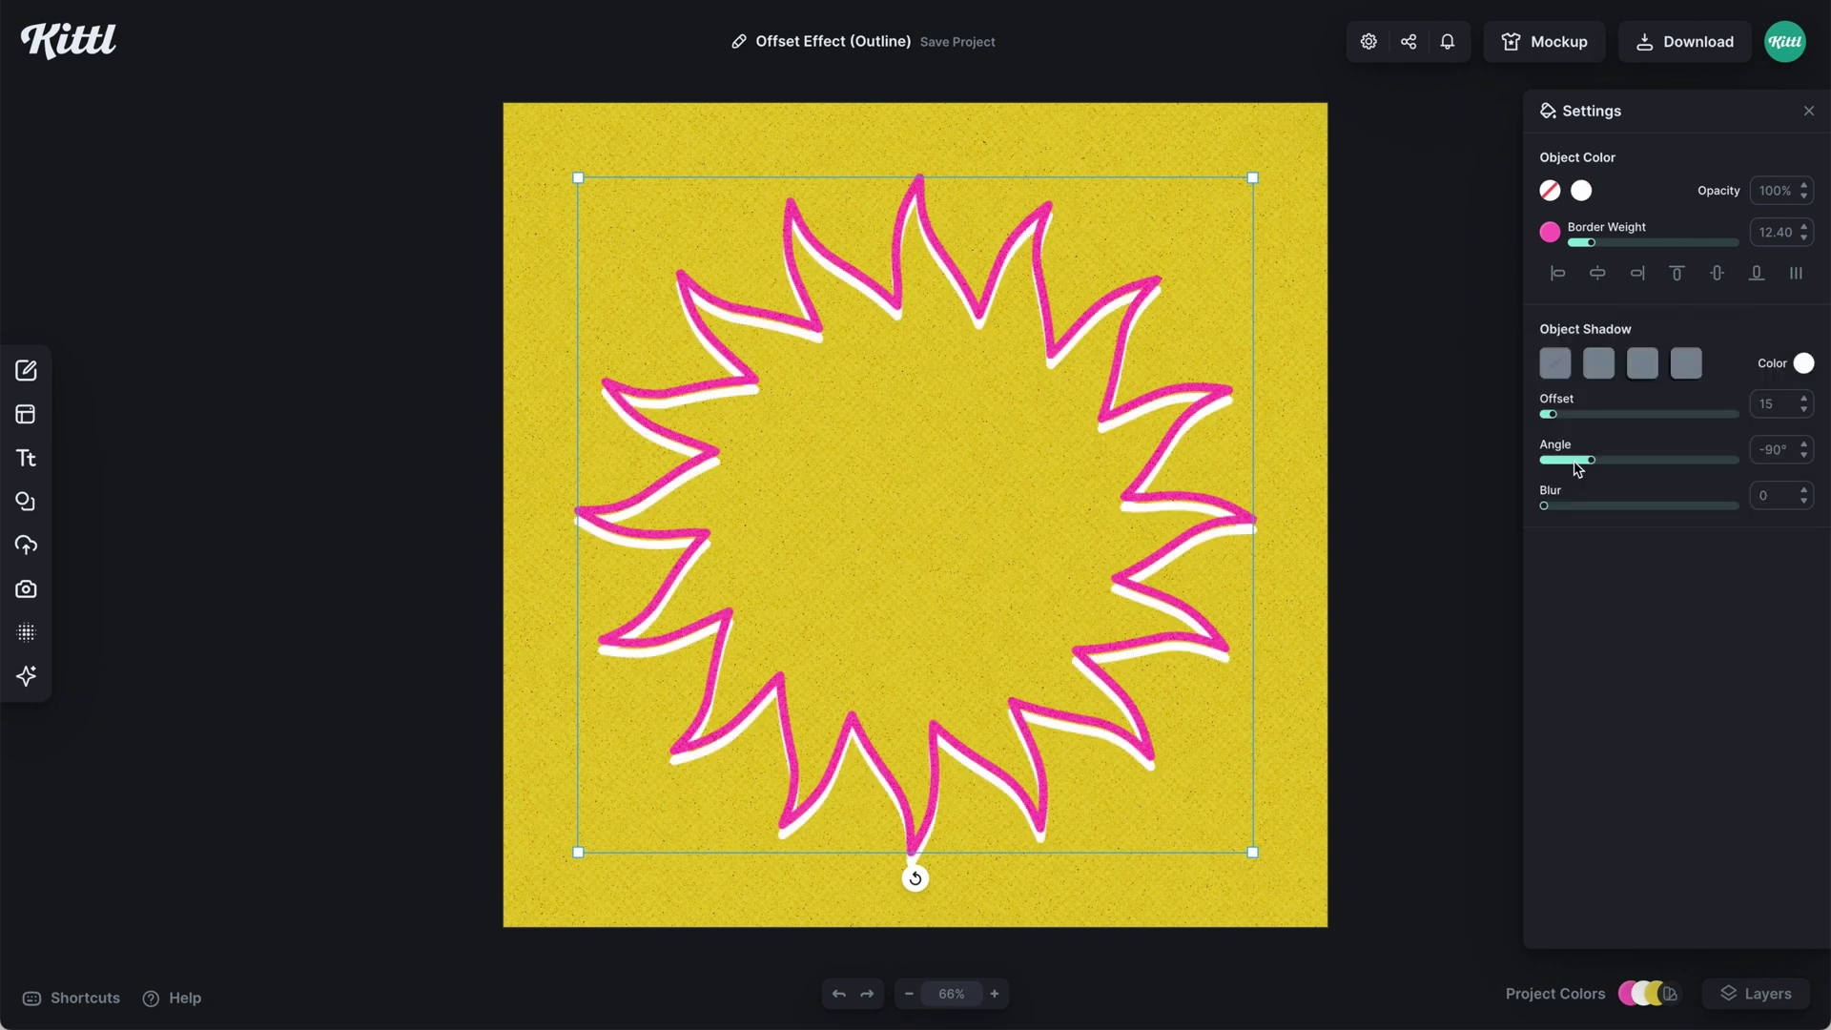
mouse_move(1549, 414)
mouse_down()
mouse_move(1595, 417)
mouse_move(1608, 460)
mouse_move(1624, 459)
mouse_move(1576, 416)
mouse_move(1635, 416)
mouse_move(1558, 419)
mouse_up()
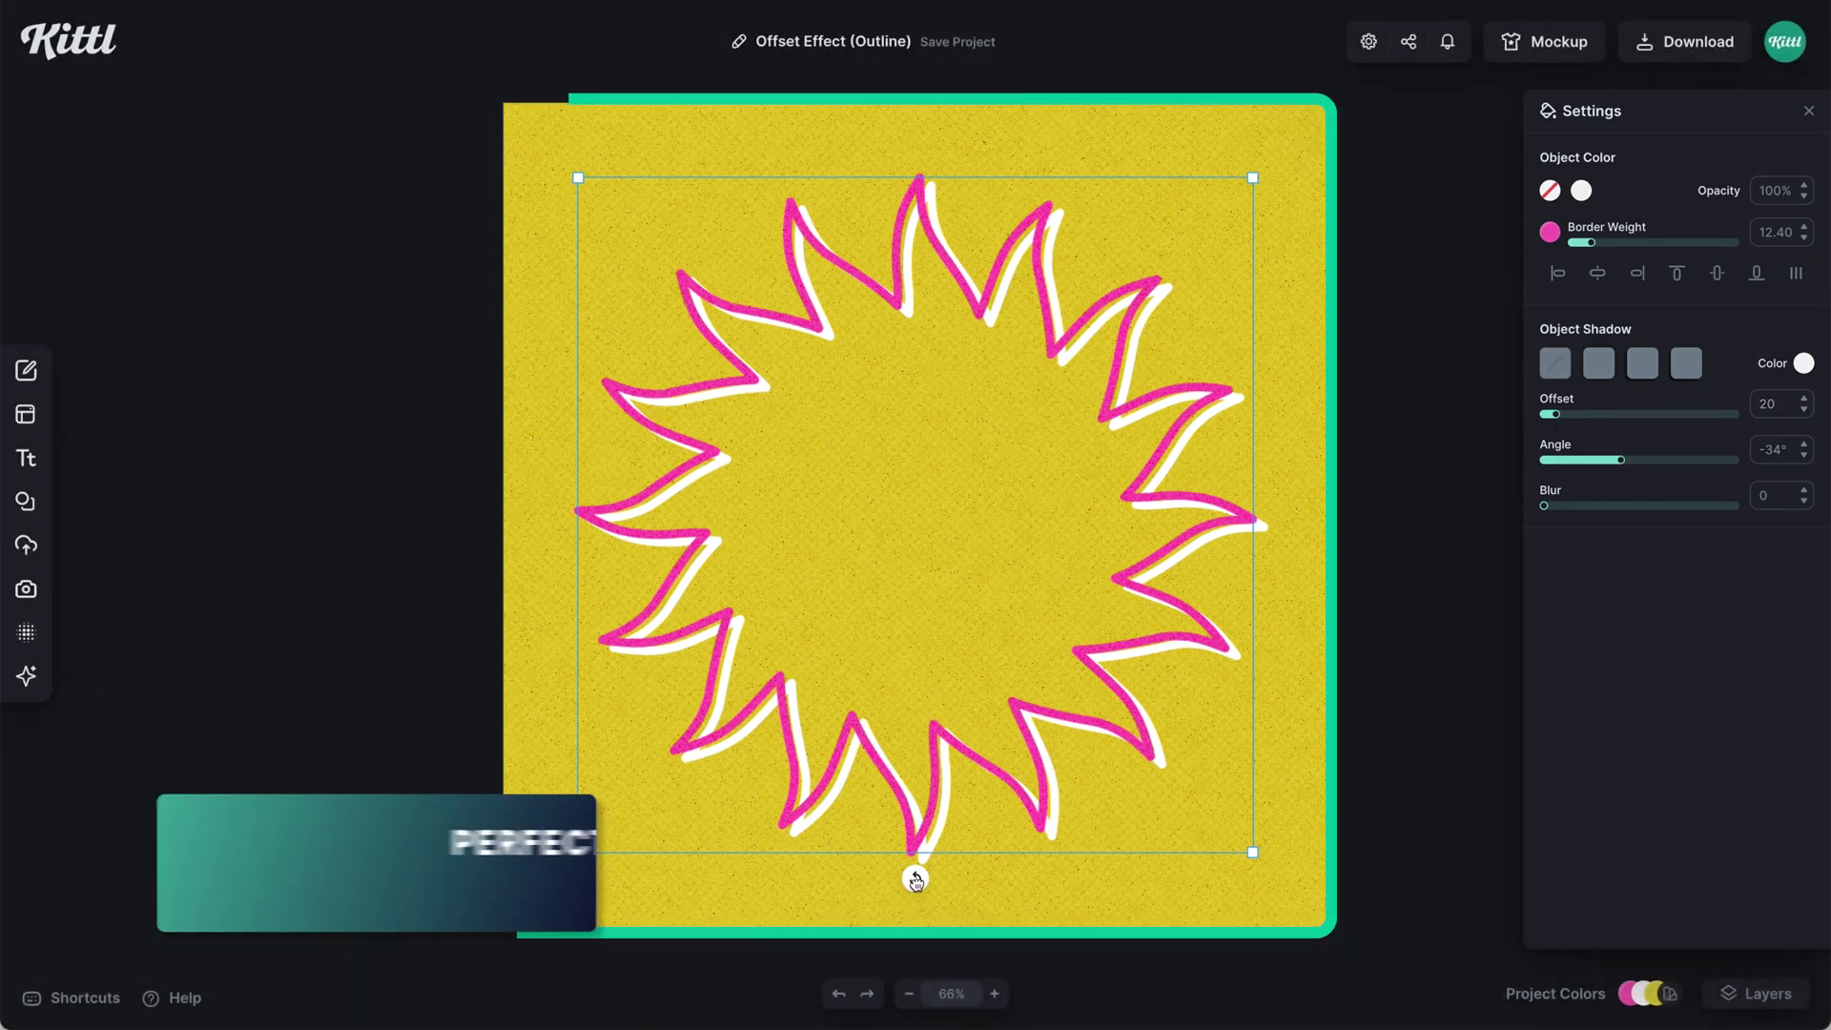
mouse_move(914, 879)
mouse_down()
mouse_move(1088, 801)
mouse_move(1124, 805)
mouse_move(1050, 846)
mouse_move(862, 867)
mouse_move(883, 893)
mouse_move(1006, 861)
mouse_move(916, 878)
mouse_up()
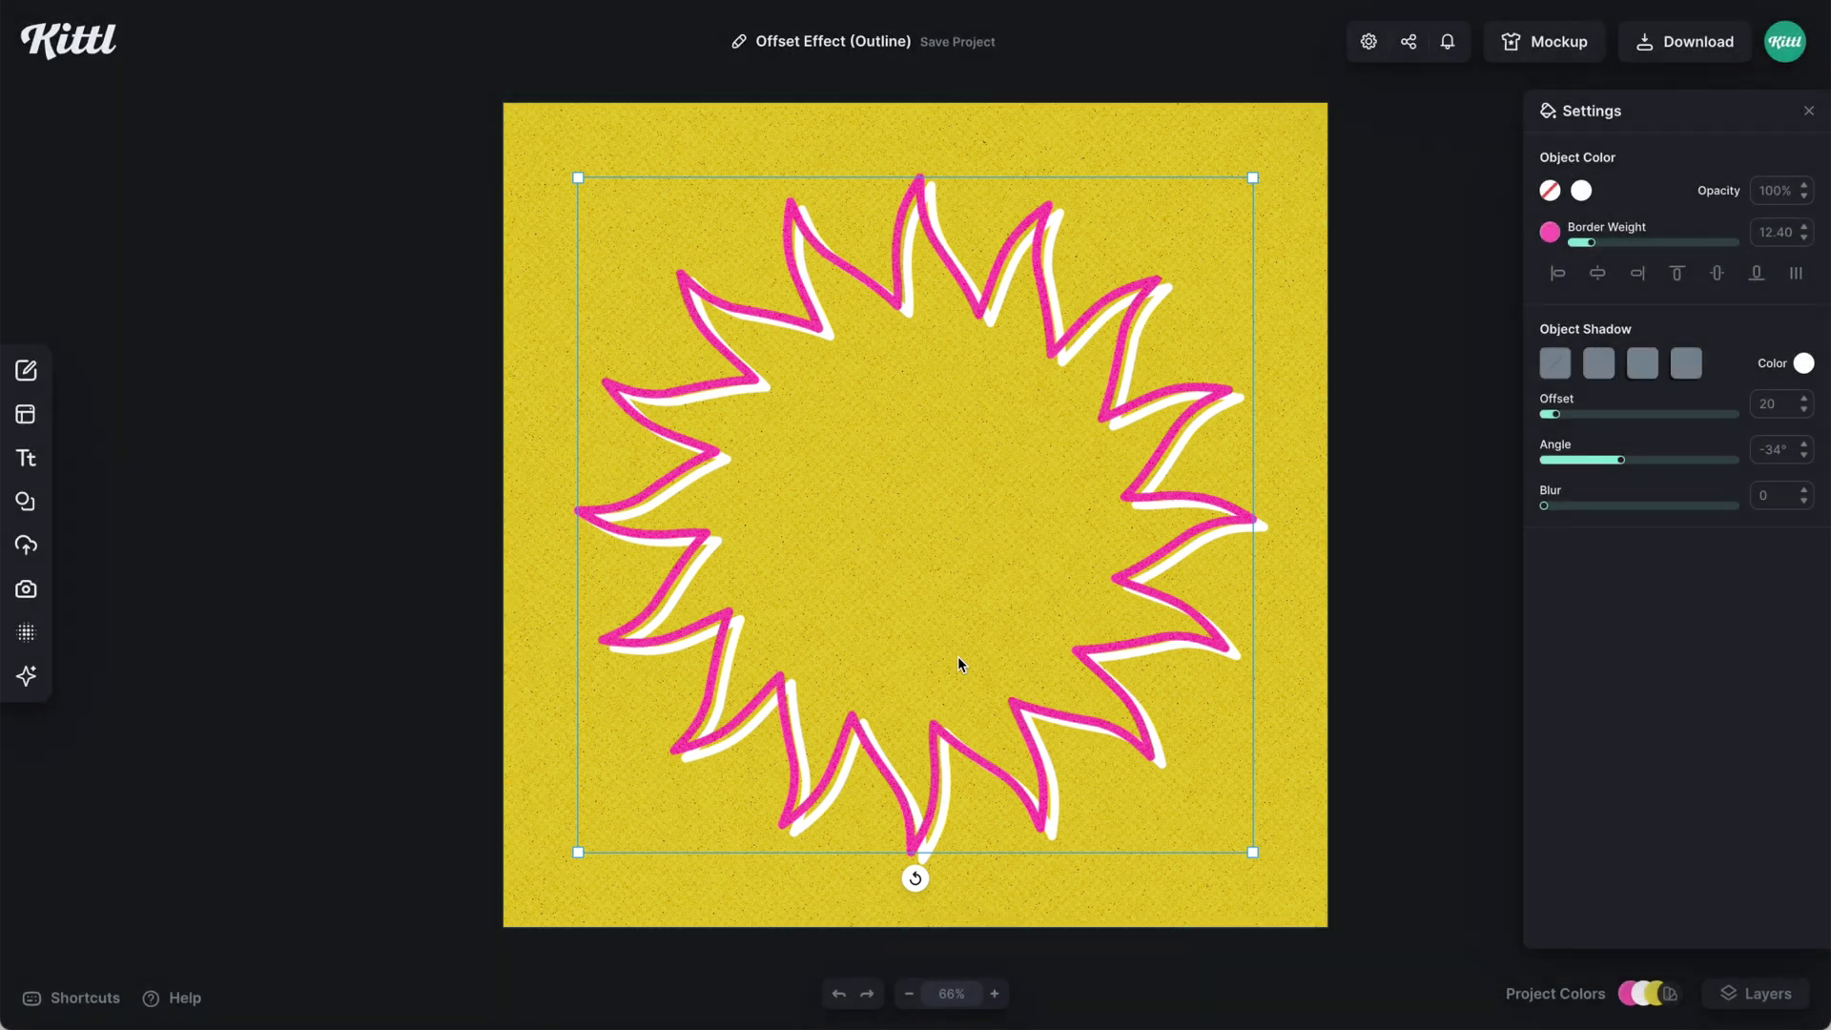
click(1286, 745)
Paste the HI! text and give it a pink fd66bc border of weight 19.70
key(ctrl+v)
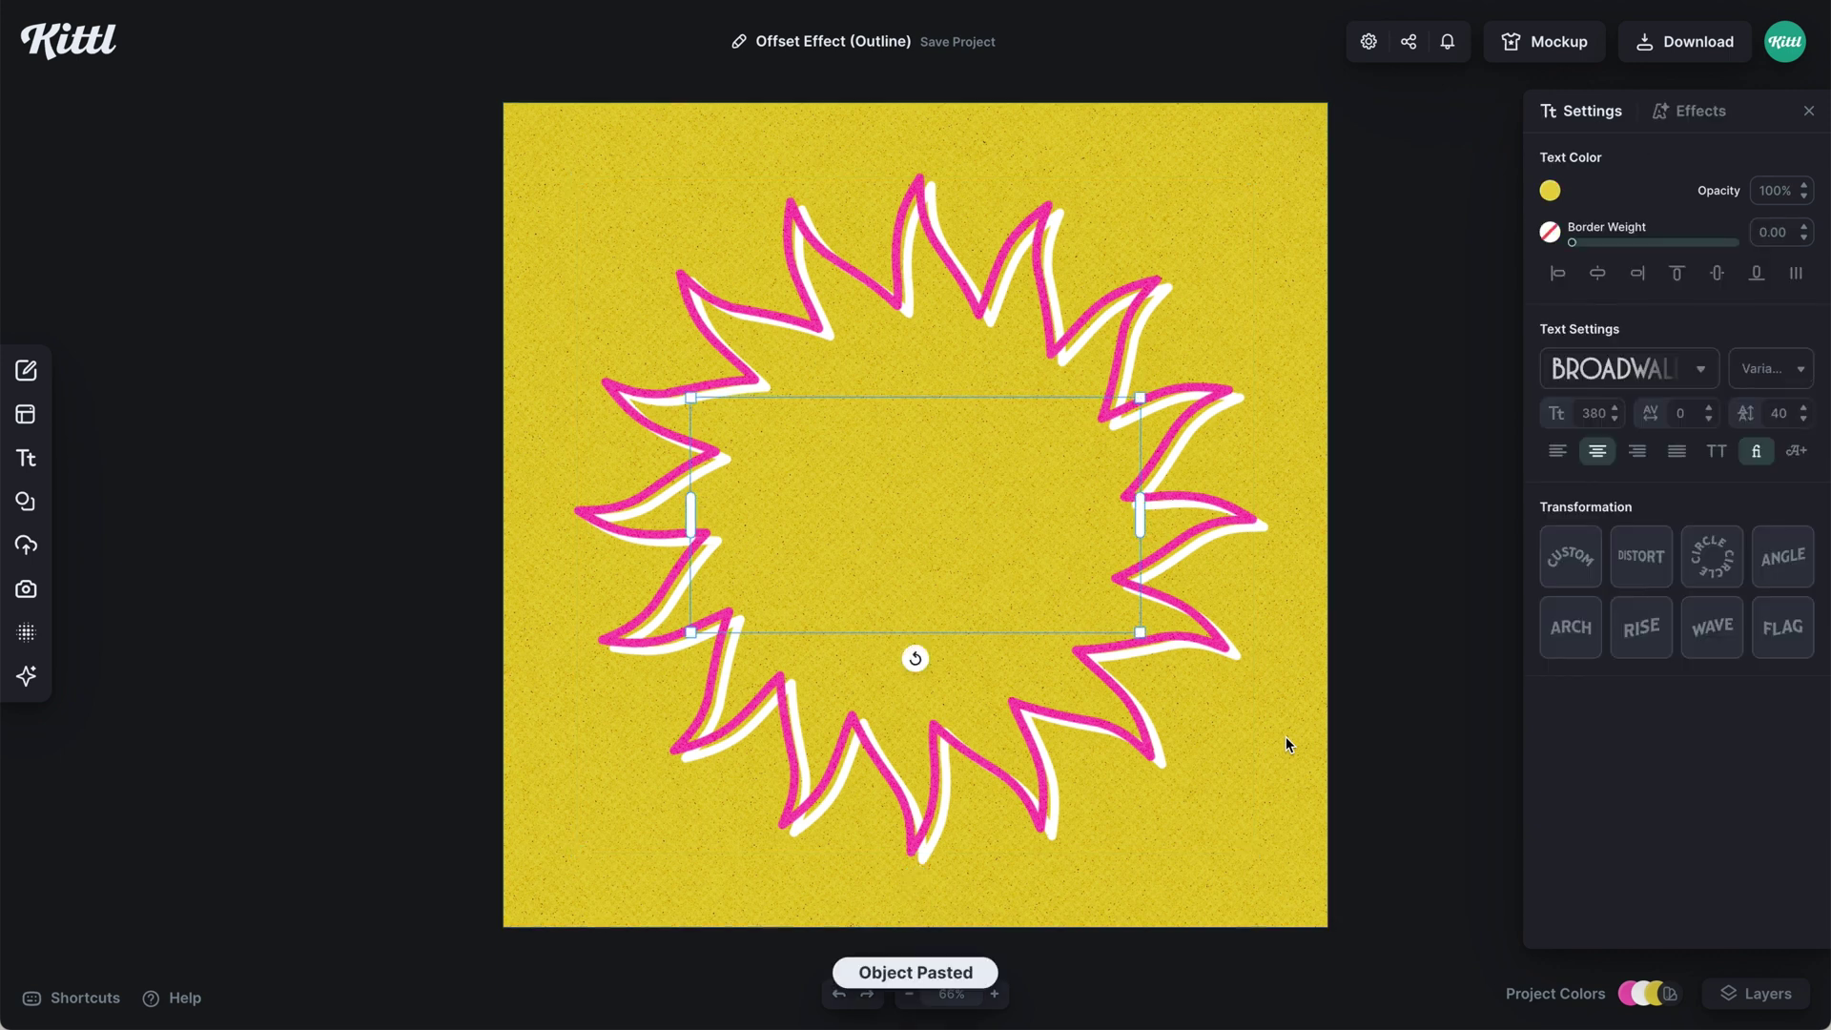
click(1550, 190)
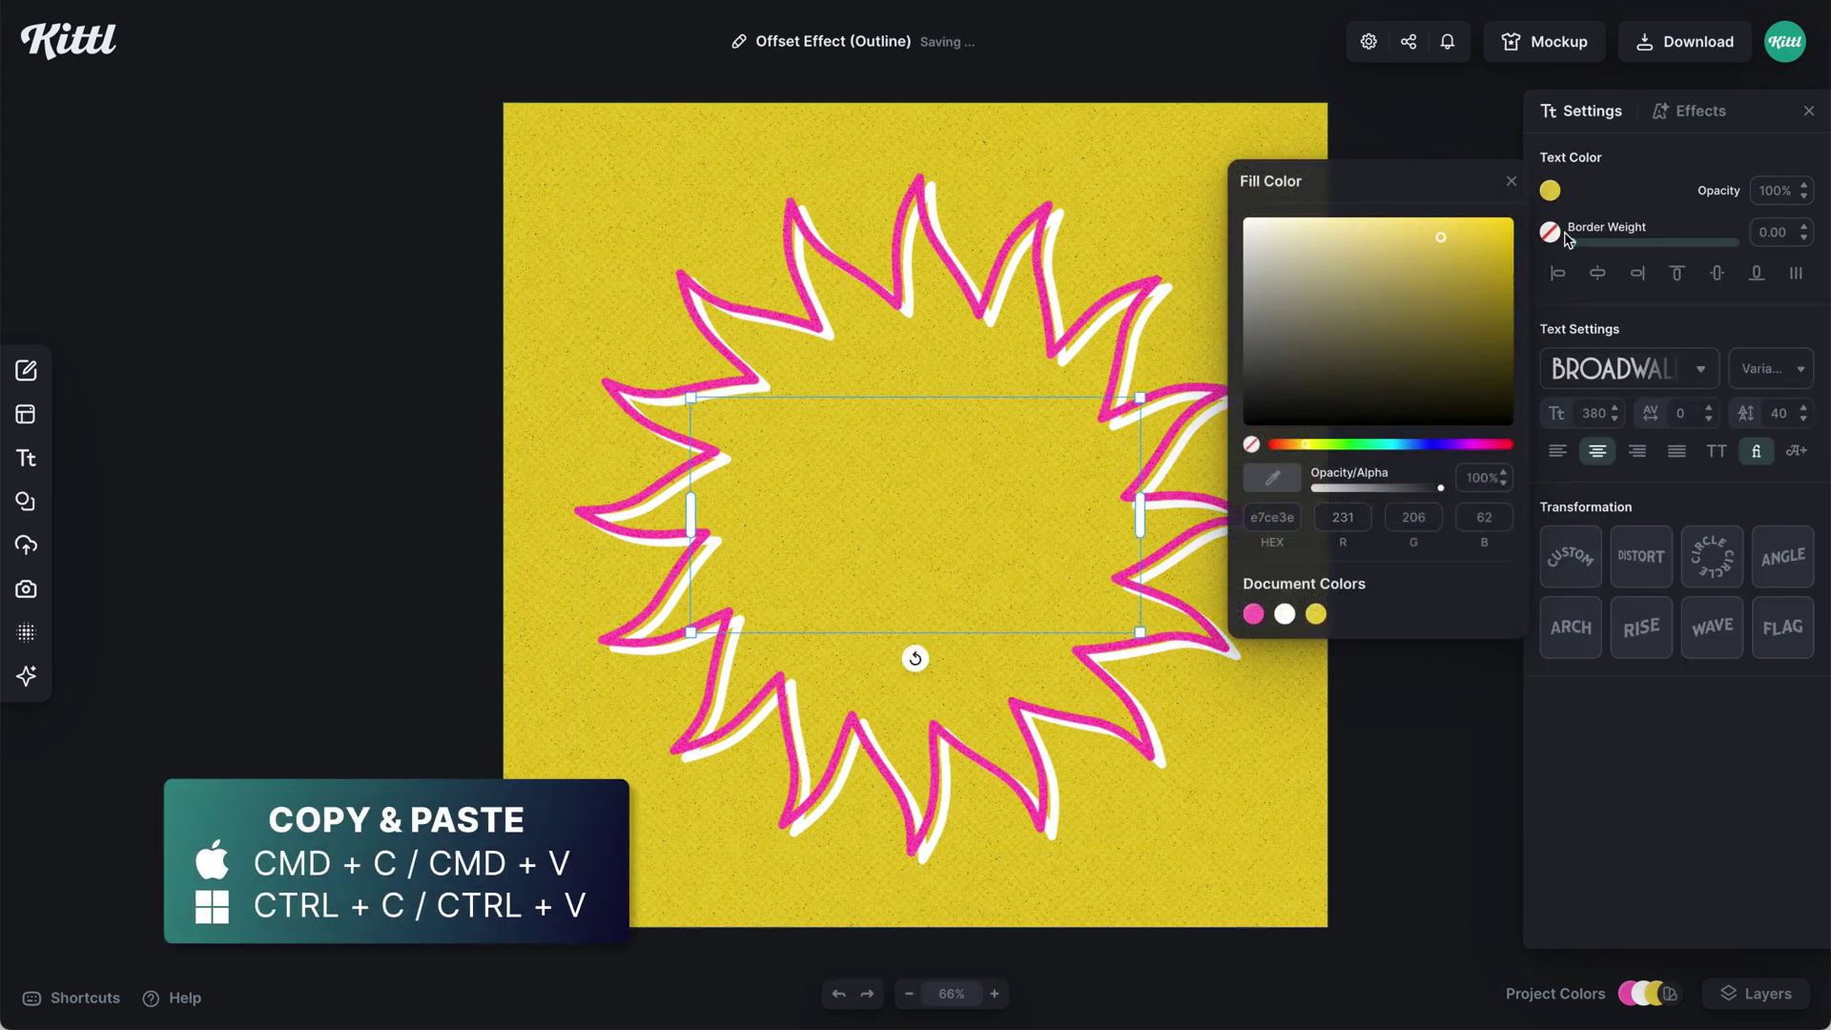
drag(1573, 246, 1604, 244)
click(1550, 232)
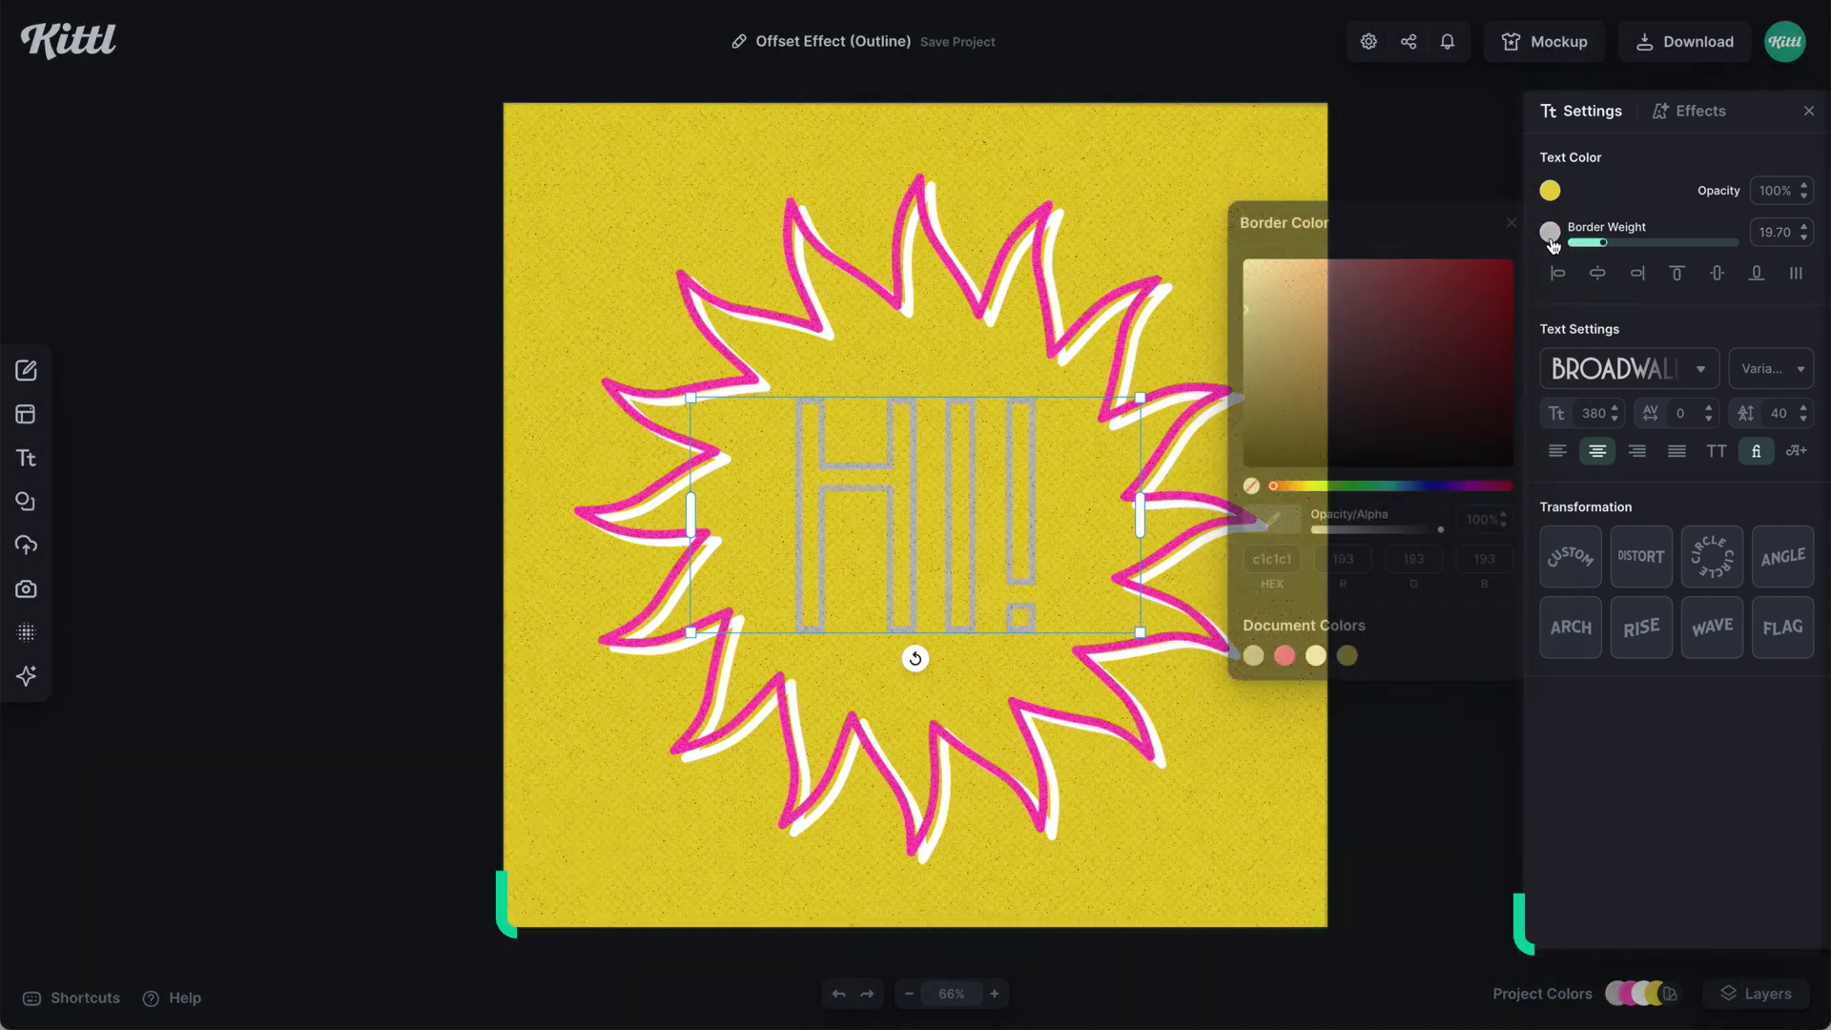
click(1285, 656)
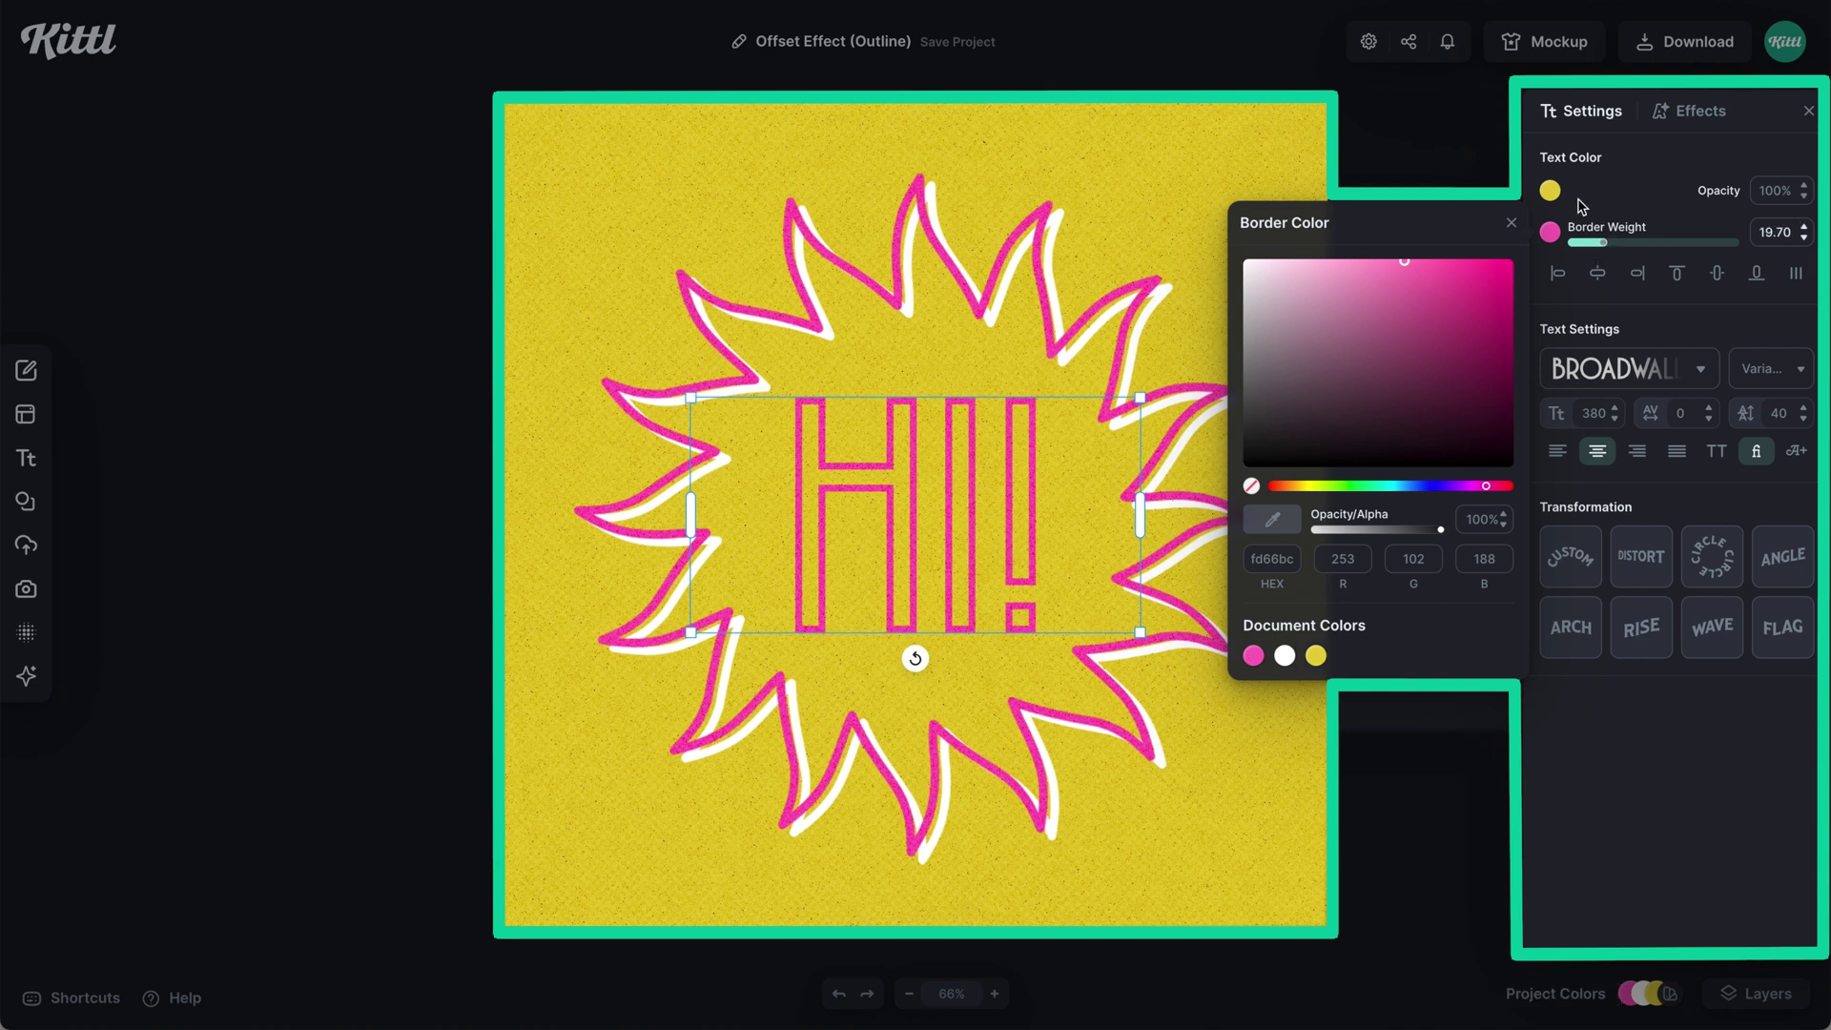
Set the HI! text fill colour to transparent
click(1551, 190)
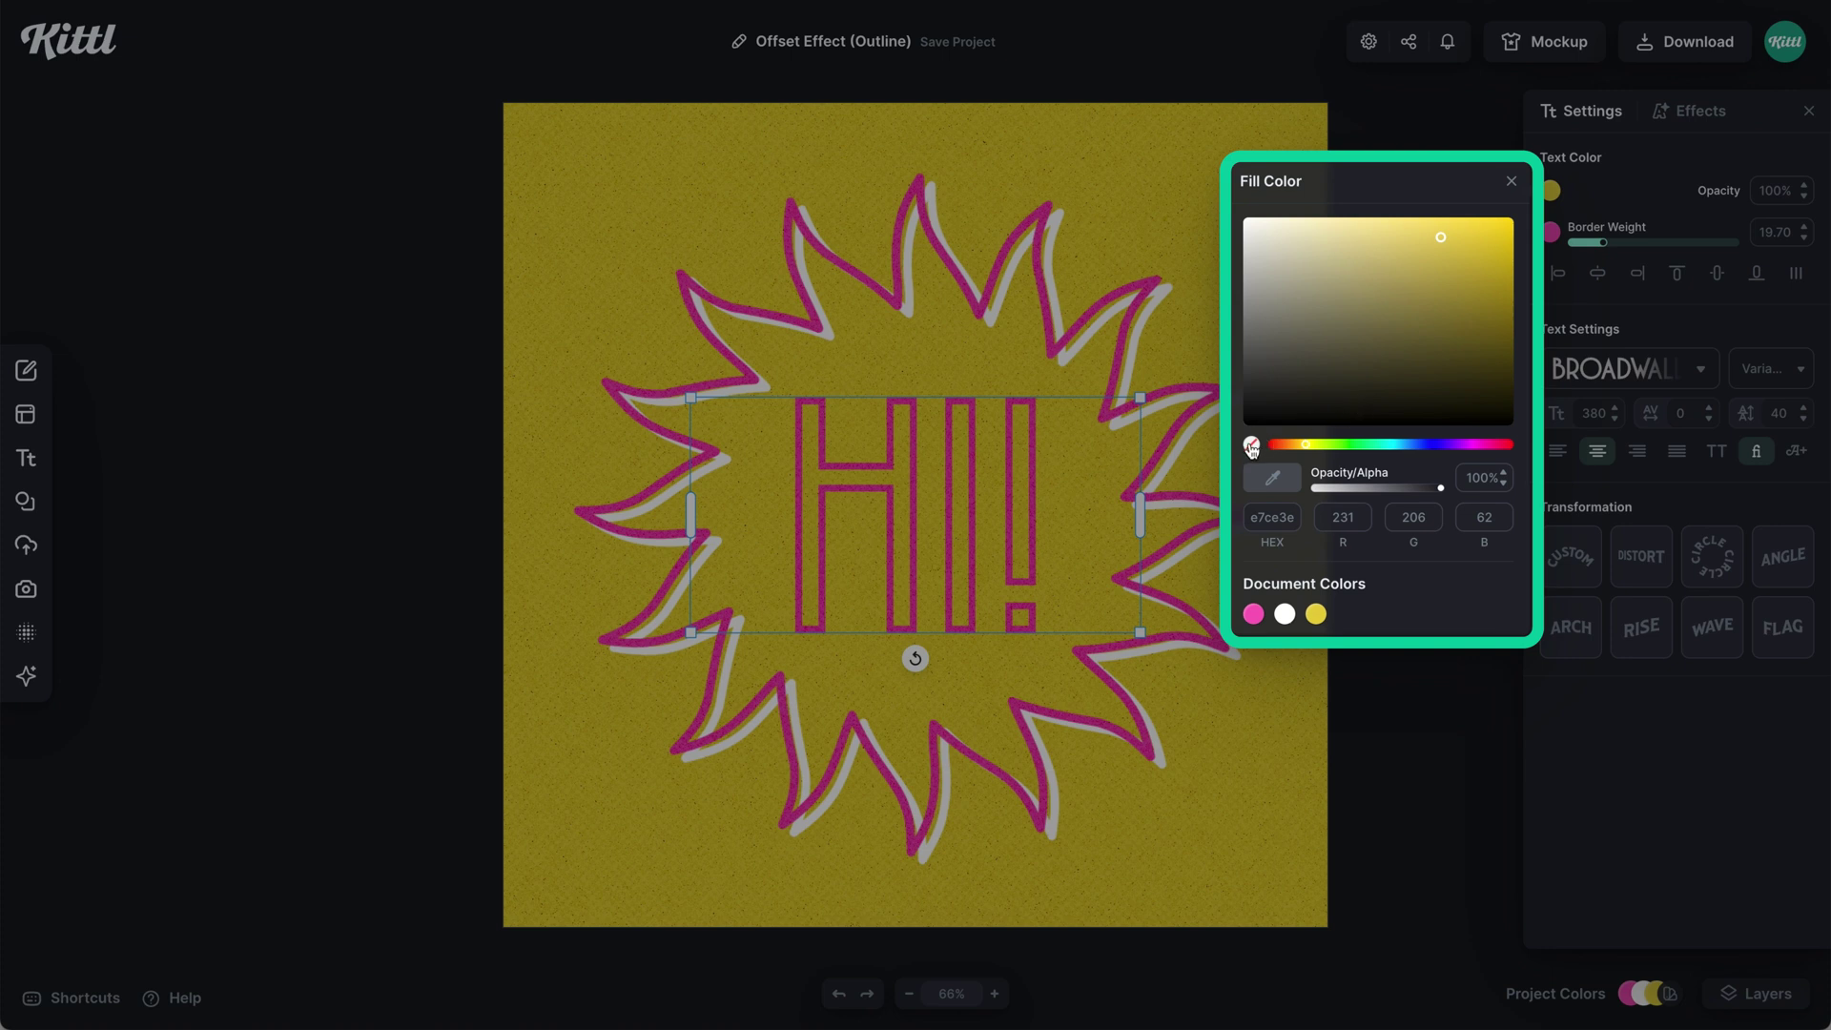
click(1251, 448)
click(1623, 189)
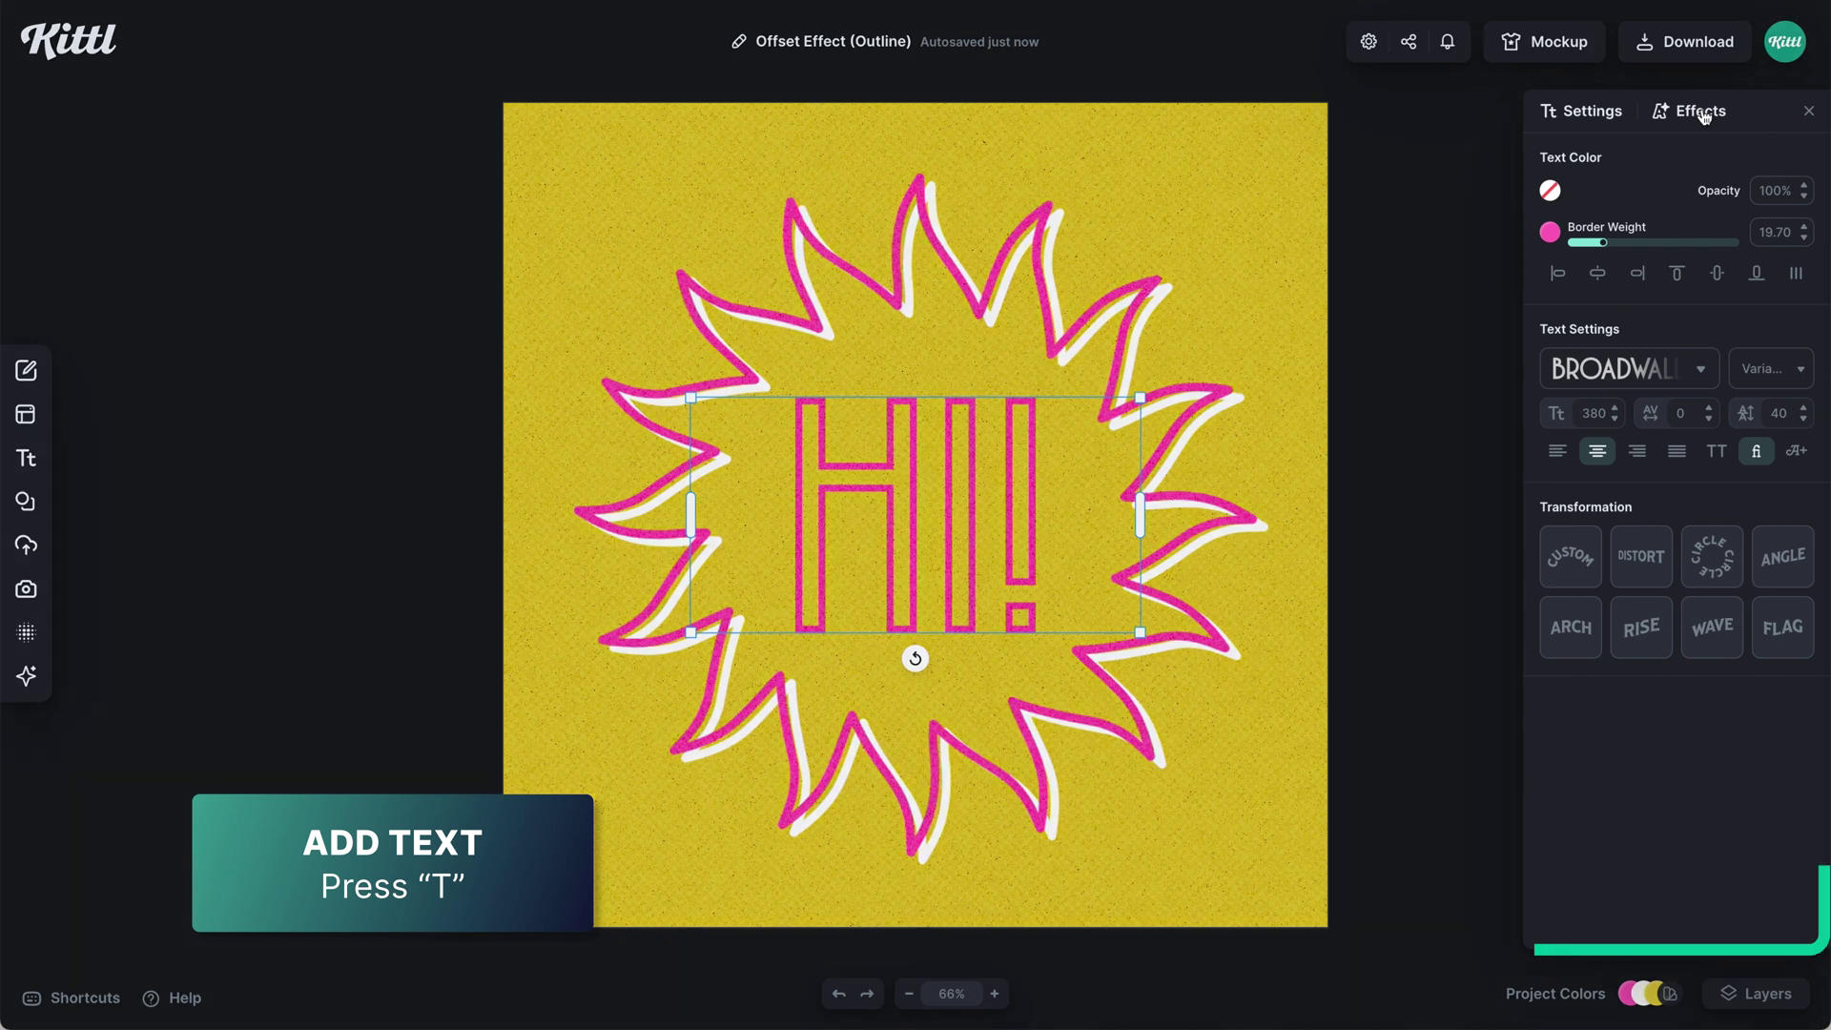
Give the HI! text the first Shading preset in white, with blur 0, offset 18 and angle -42°
click(1702, 113)
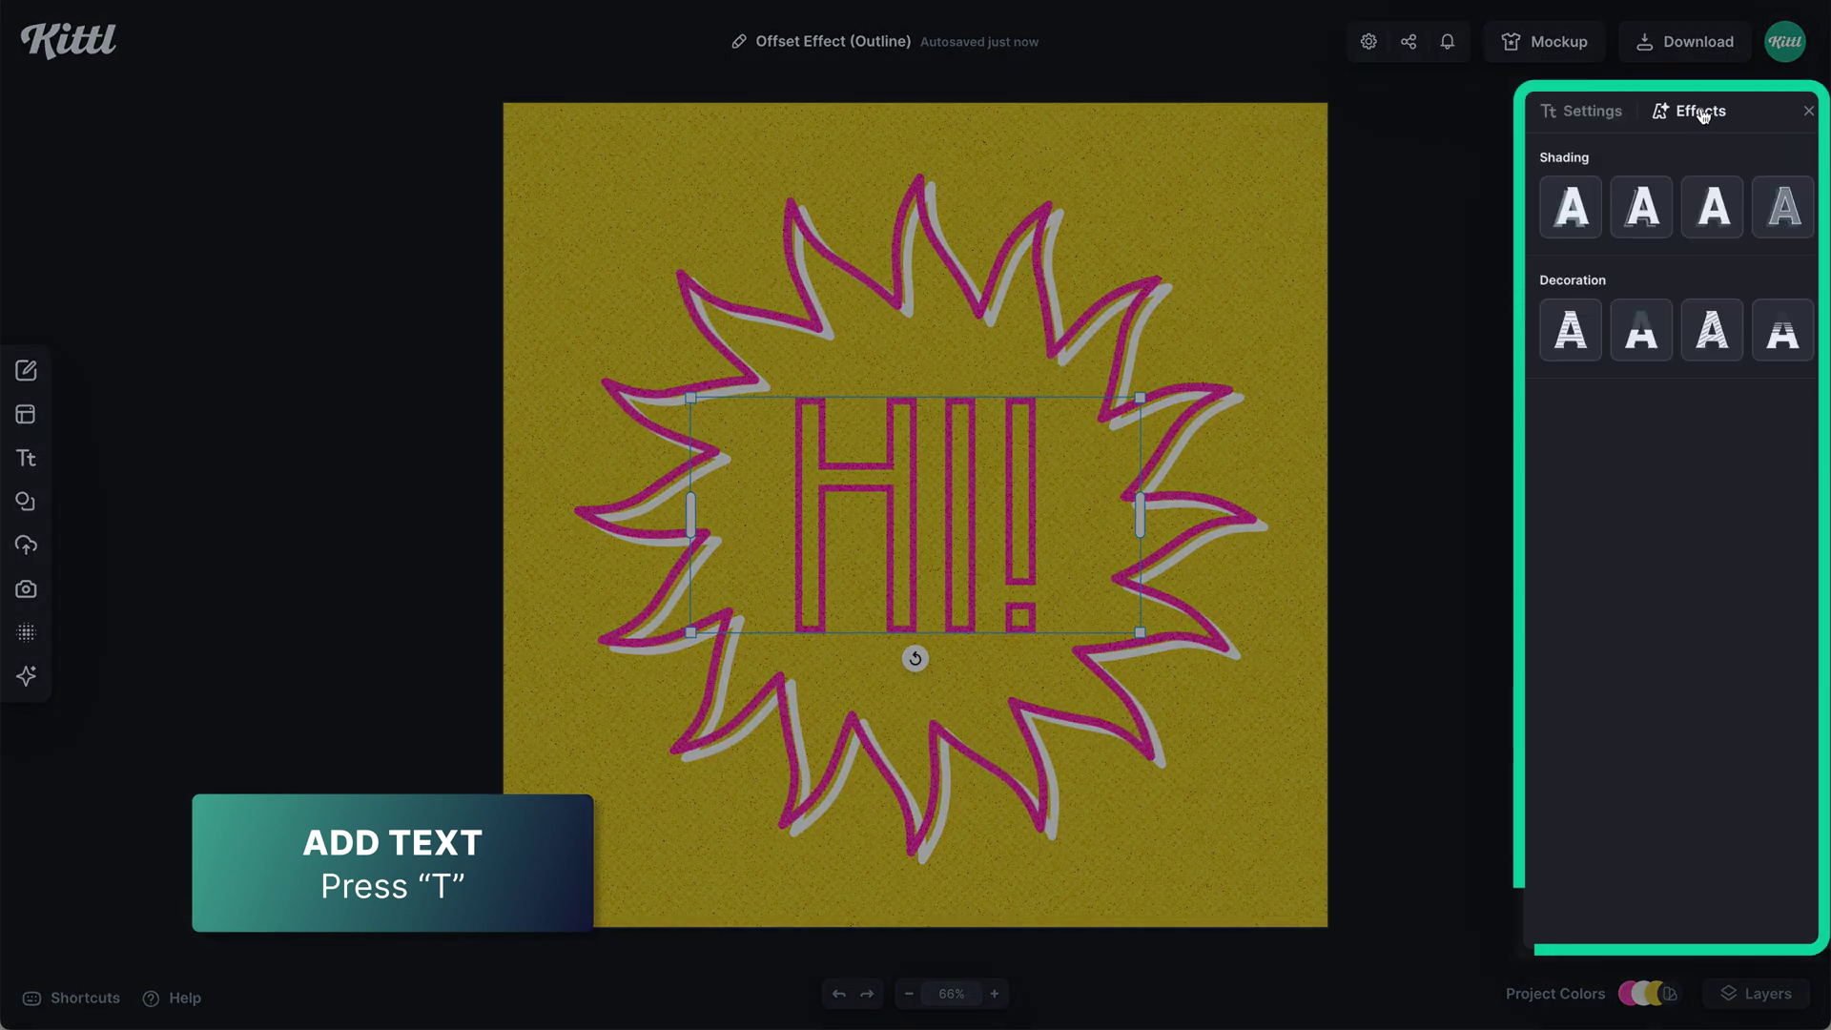
click(1568, 222)
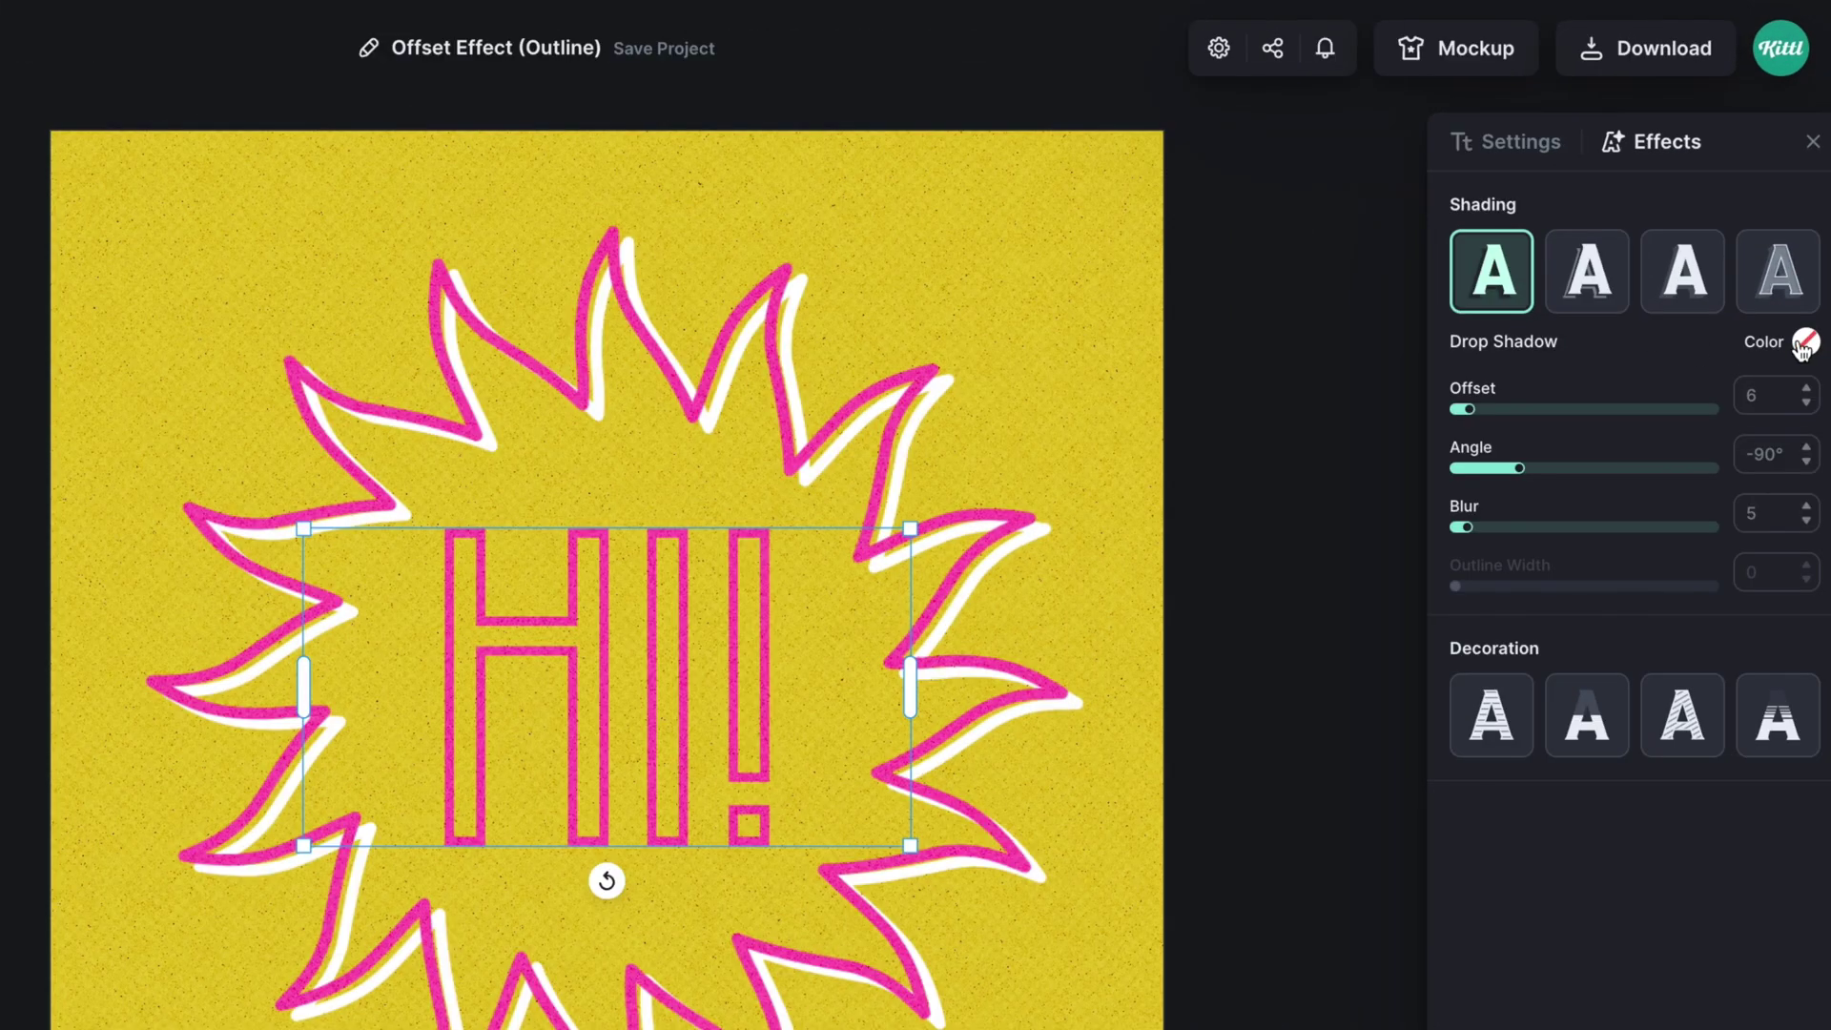
click(1805, 343)
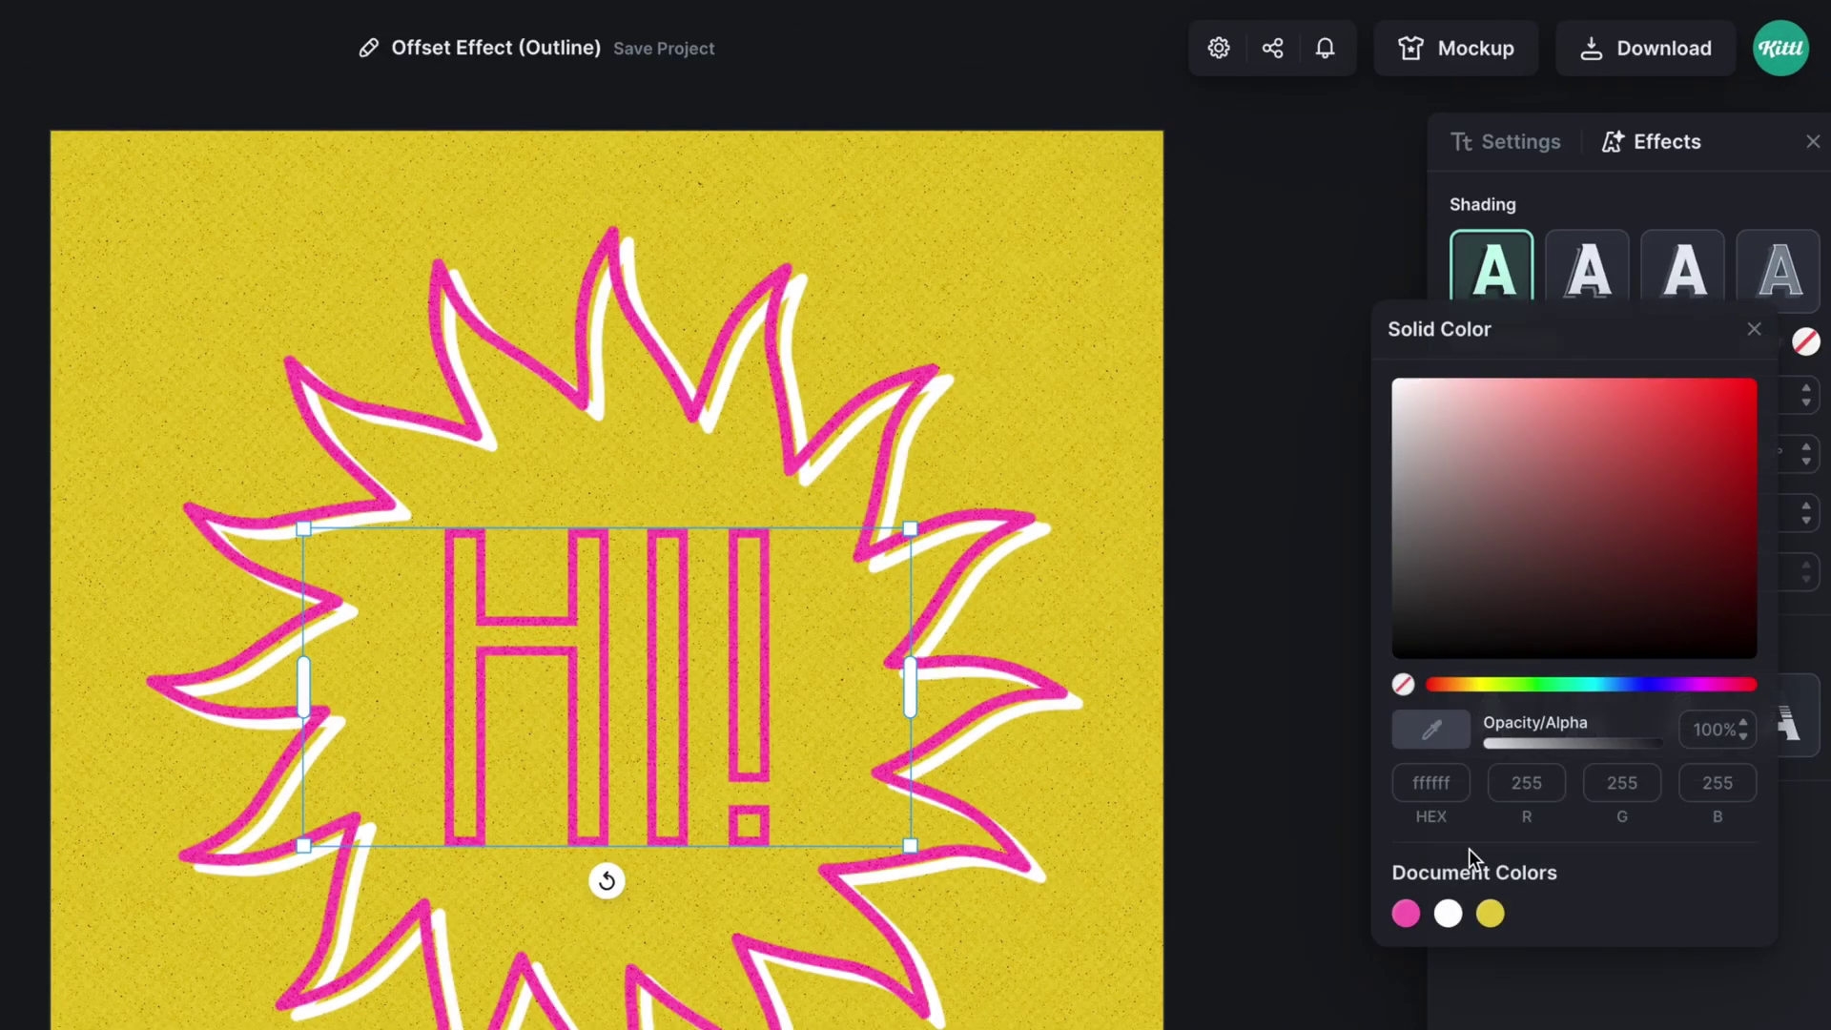
click(1449, 914)
click(1489, 1028)
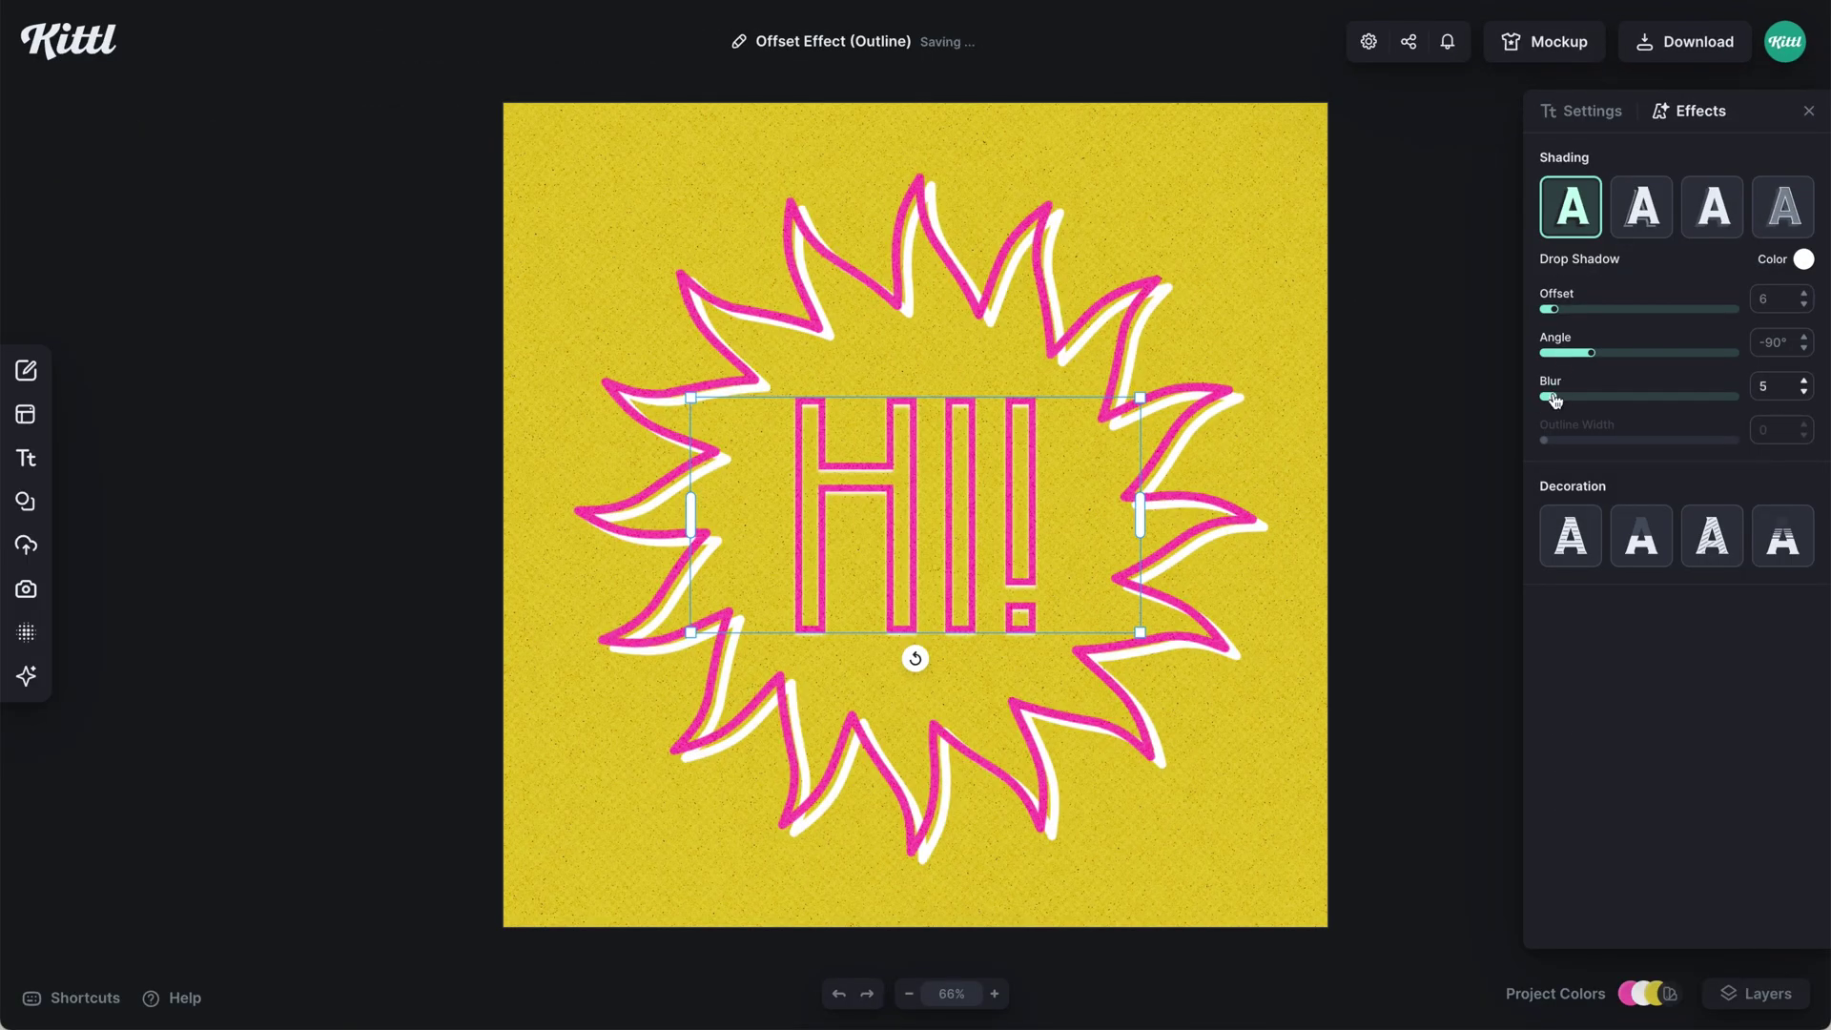
drag(1555, 400, 1532, 402)
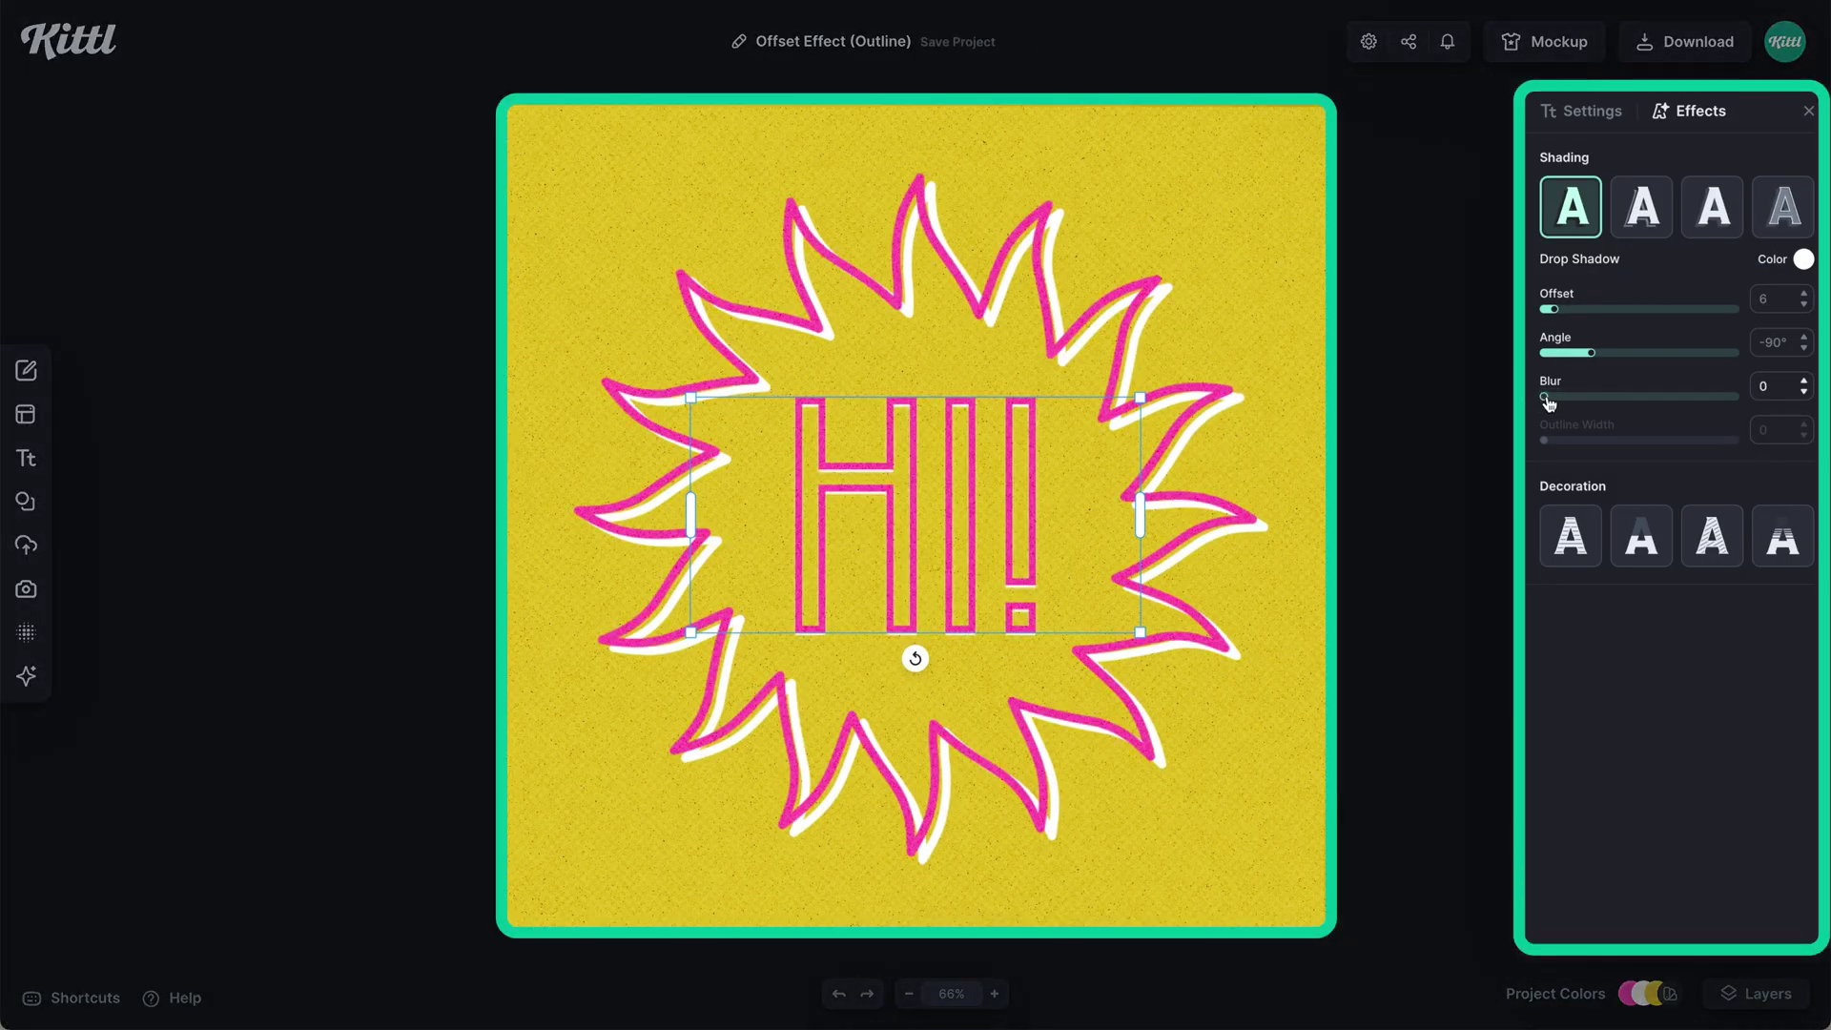
drag(1558, 311, 1619, 356)
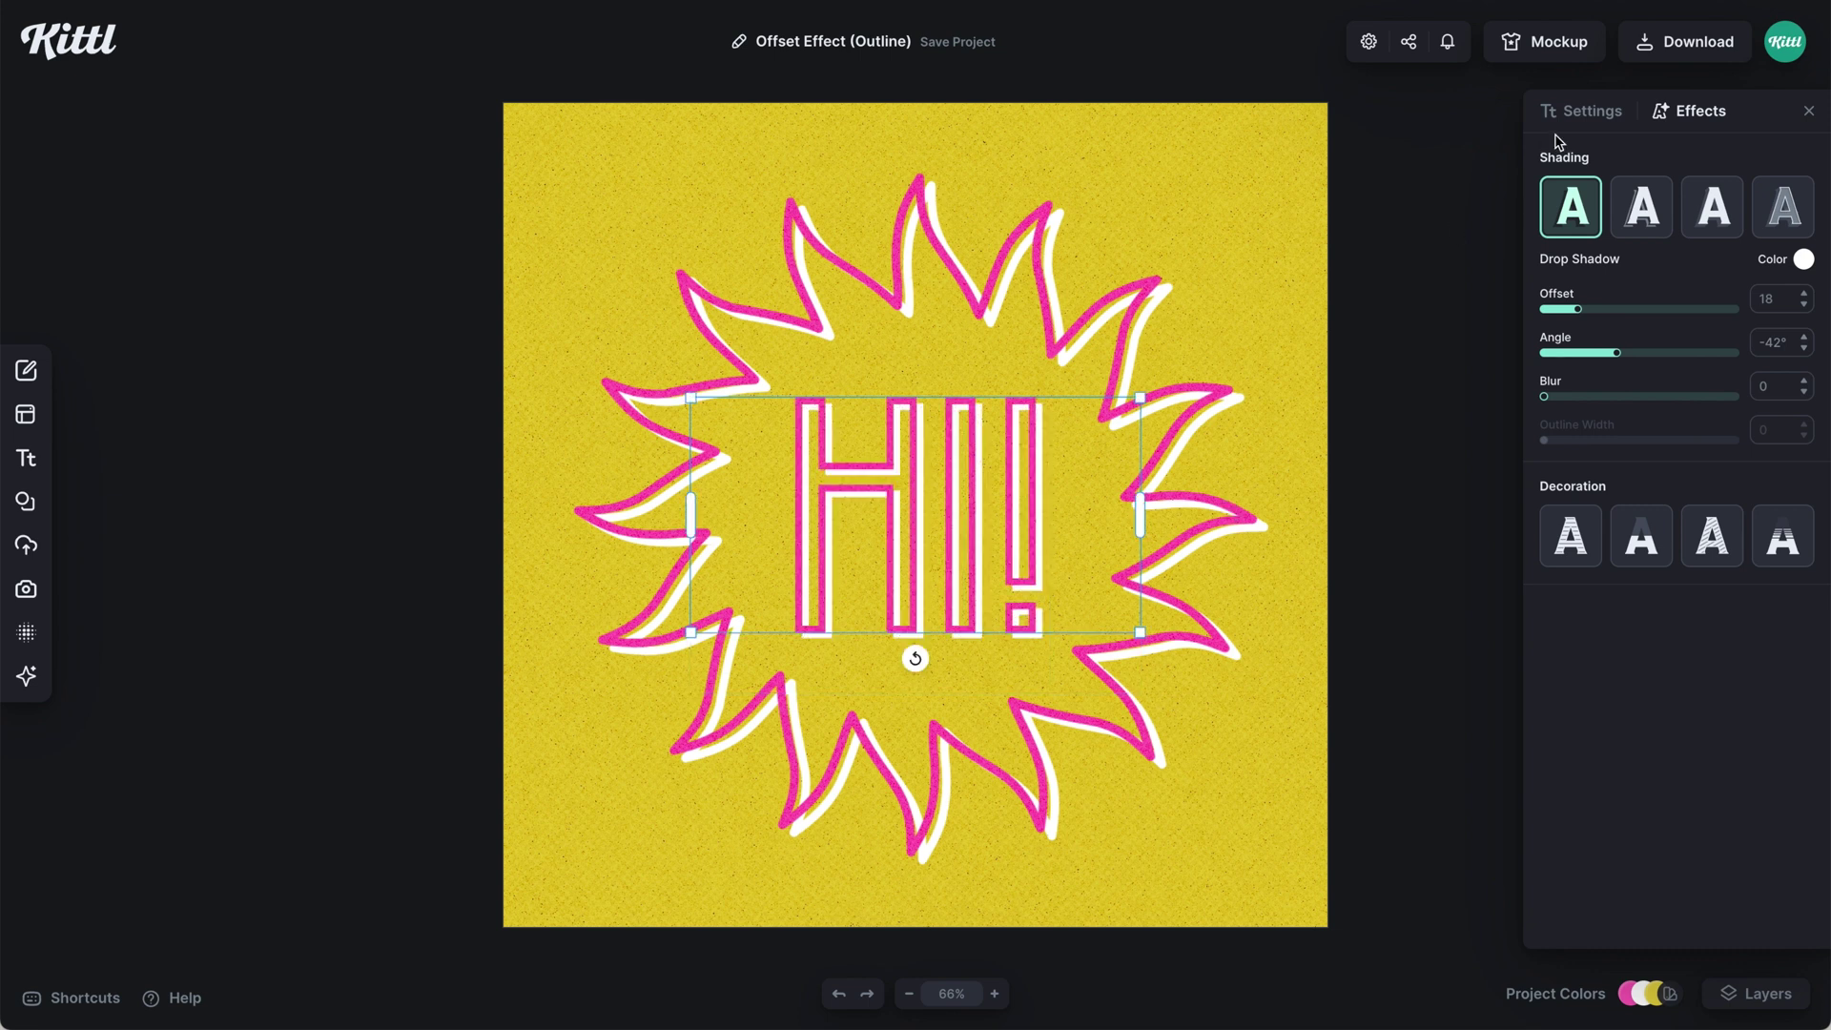
click(1584, 112)
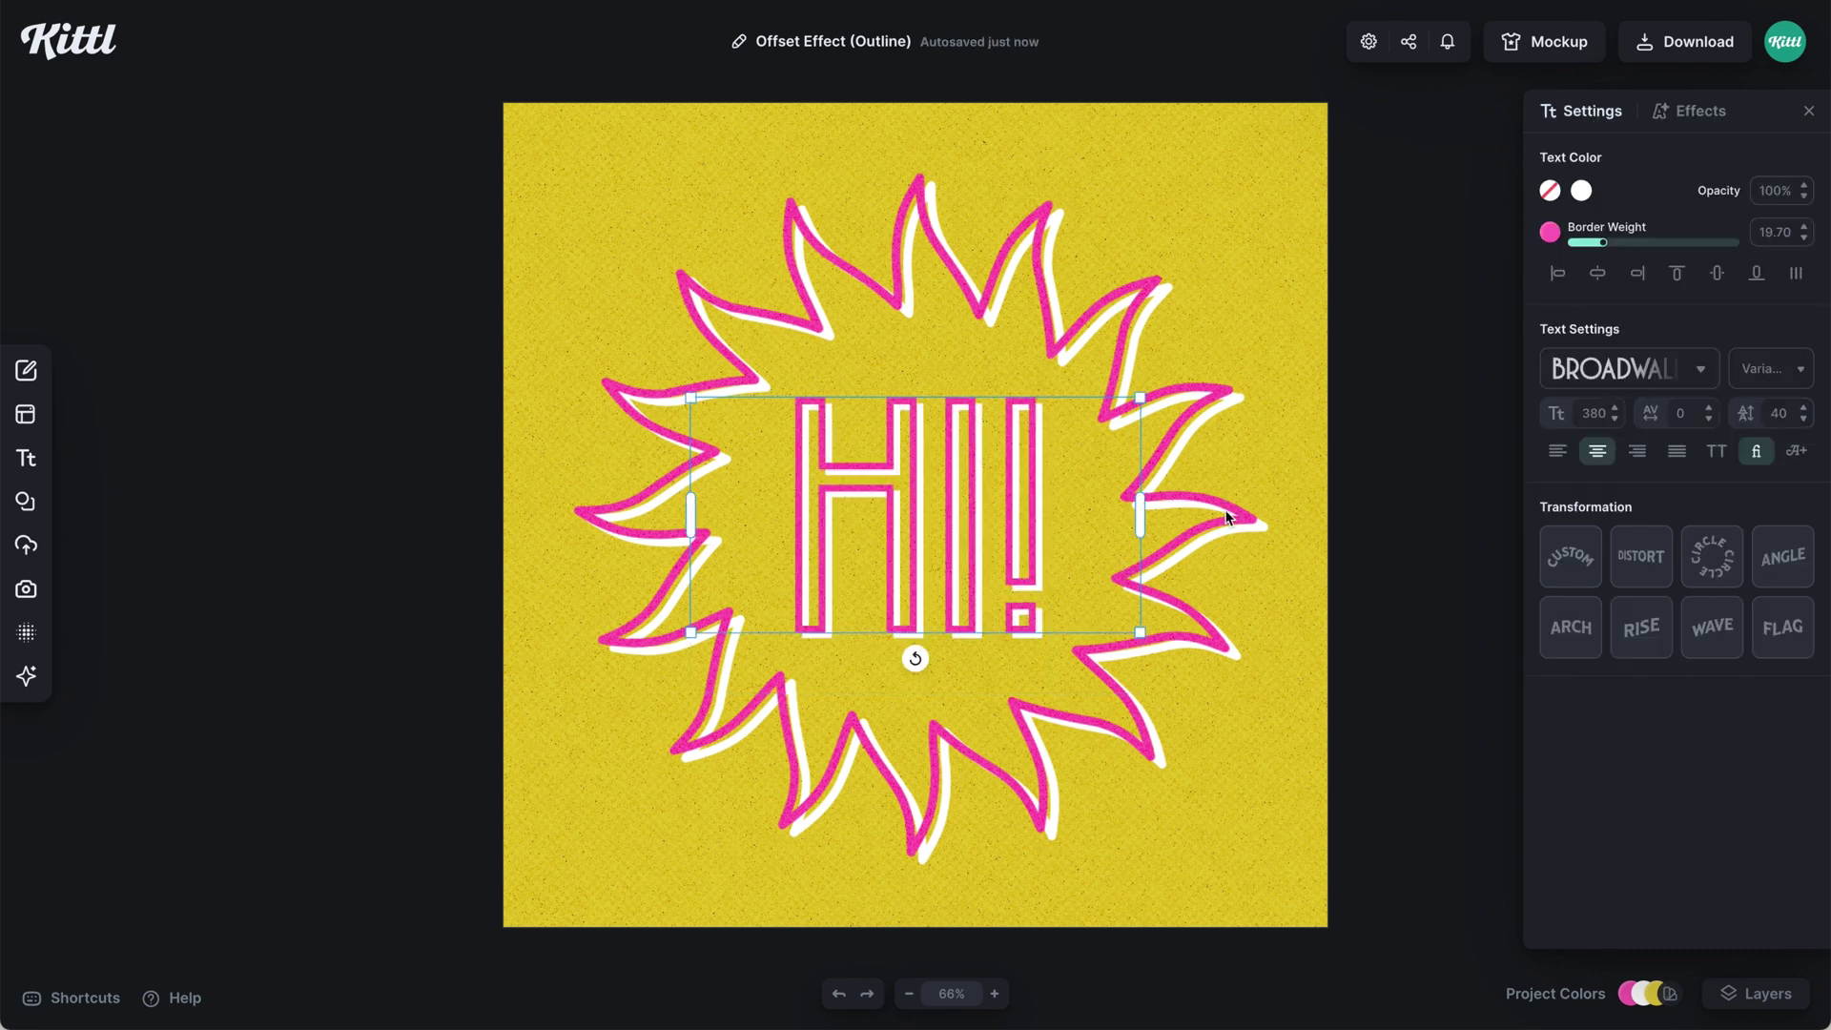
Set the HI! text size to 400 and its variable font weight to 520
drag(1612, 421, 1592, 407)
text(400)
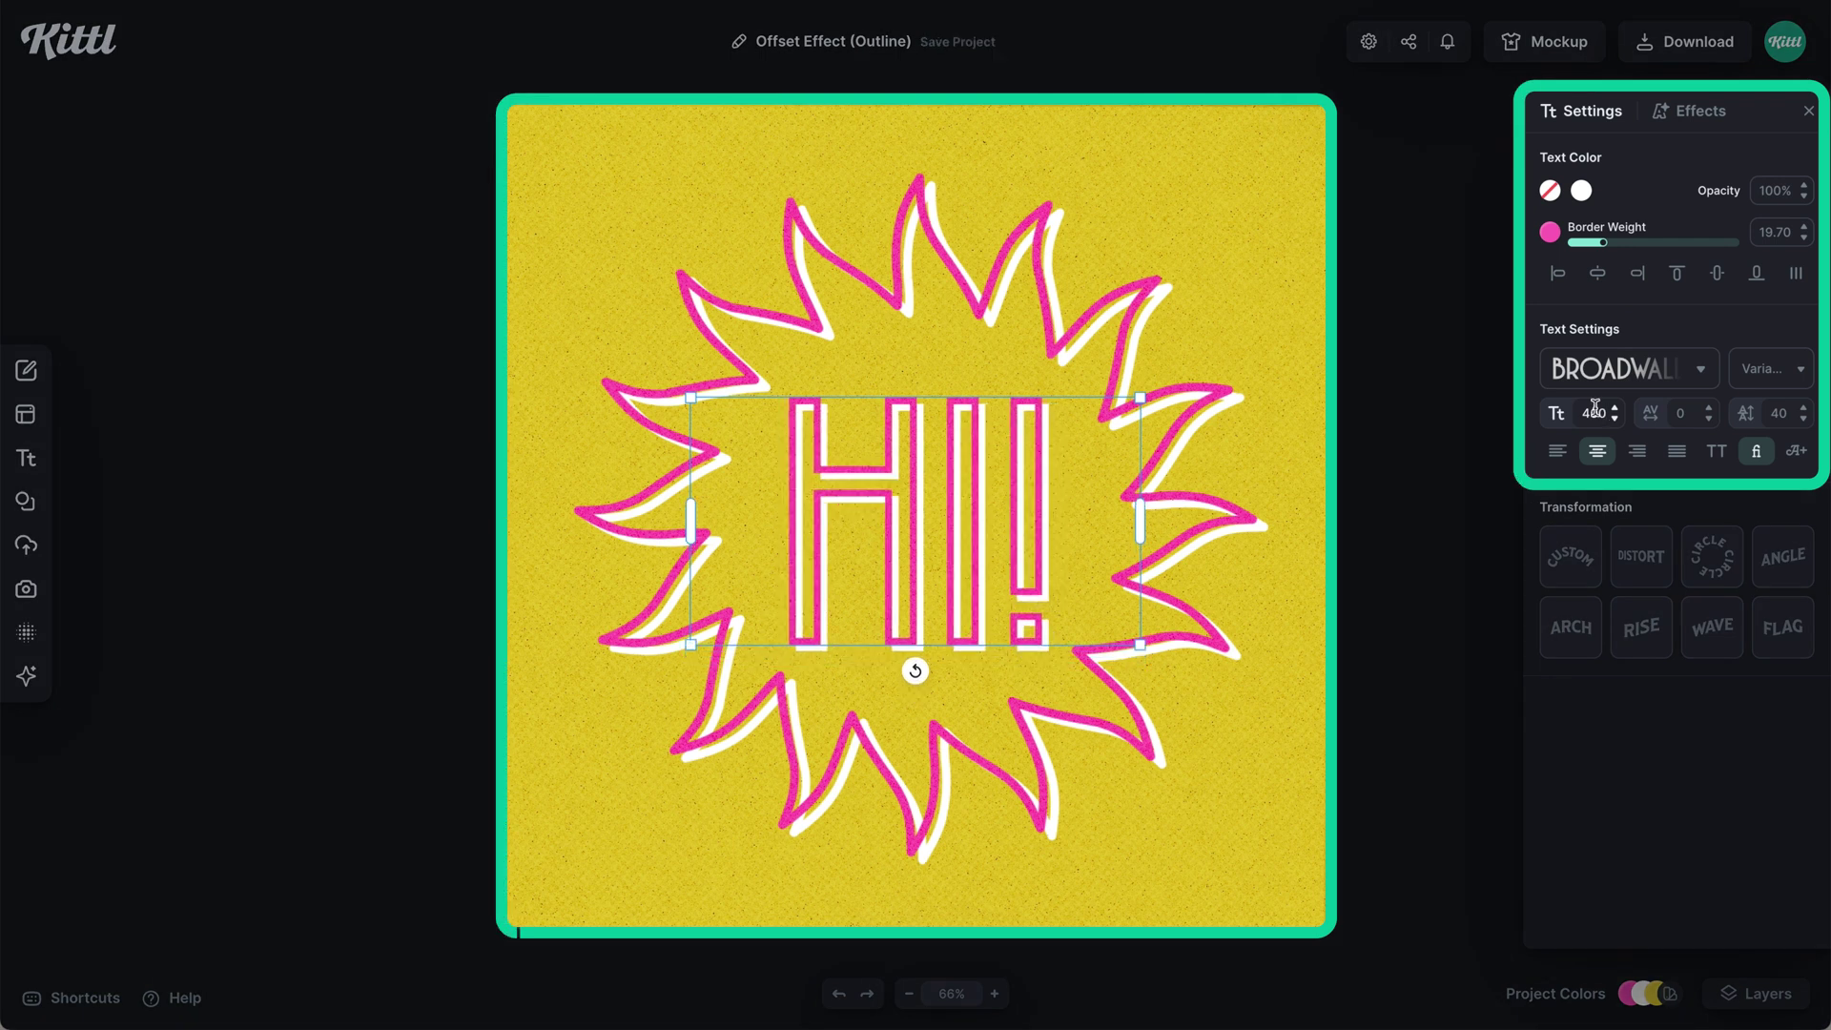
click(1769, 368)
mouse_move(1517, 409)
mouse_down()
mouse_move(1618, 409)
mouse_move(1531, 410)
mouse_up()
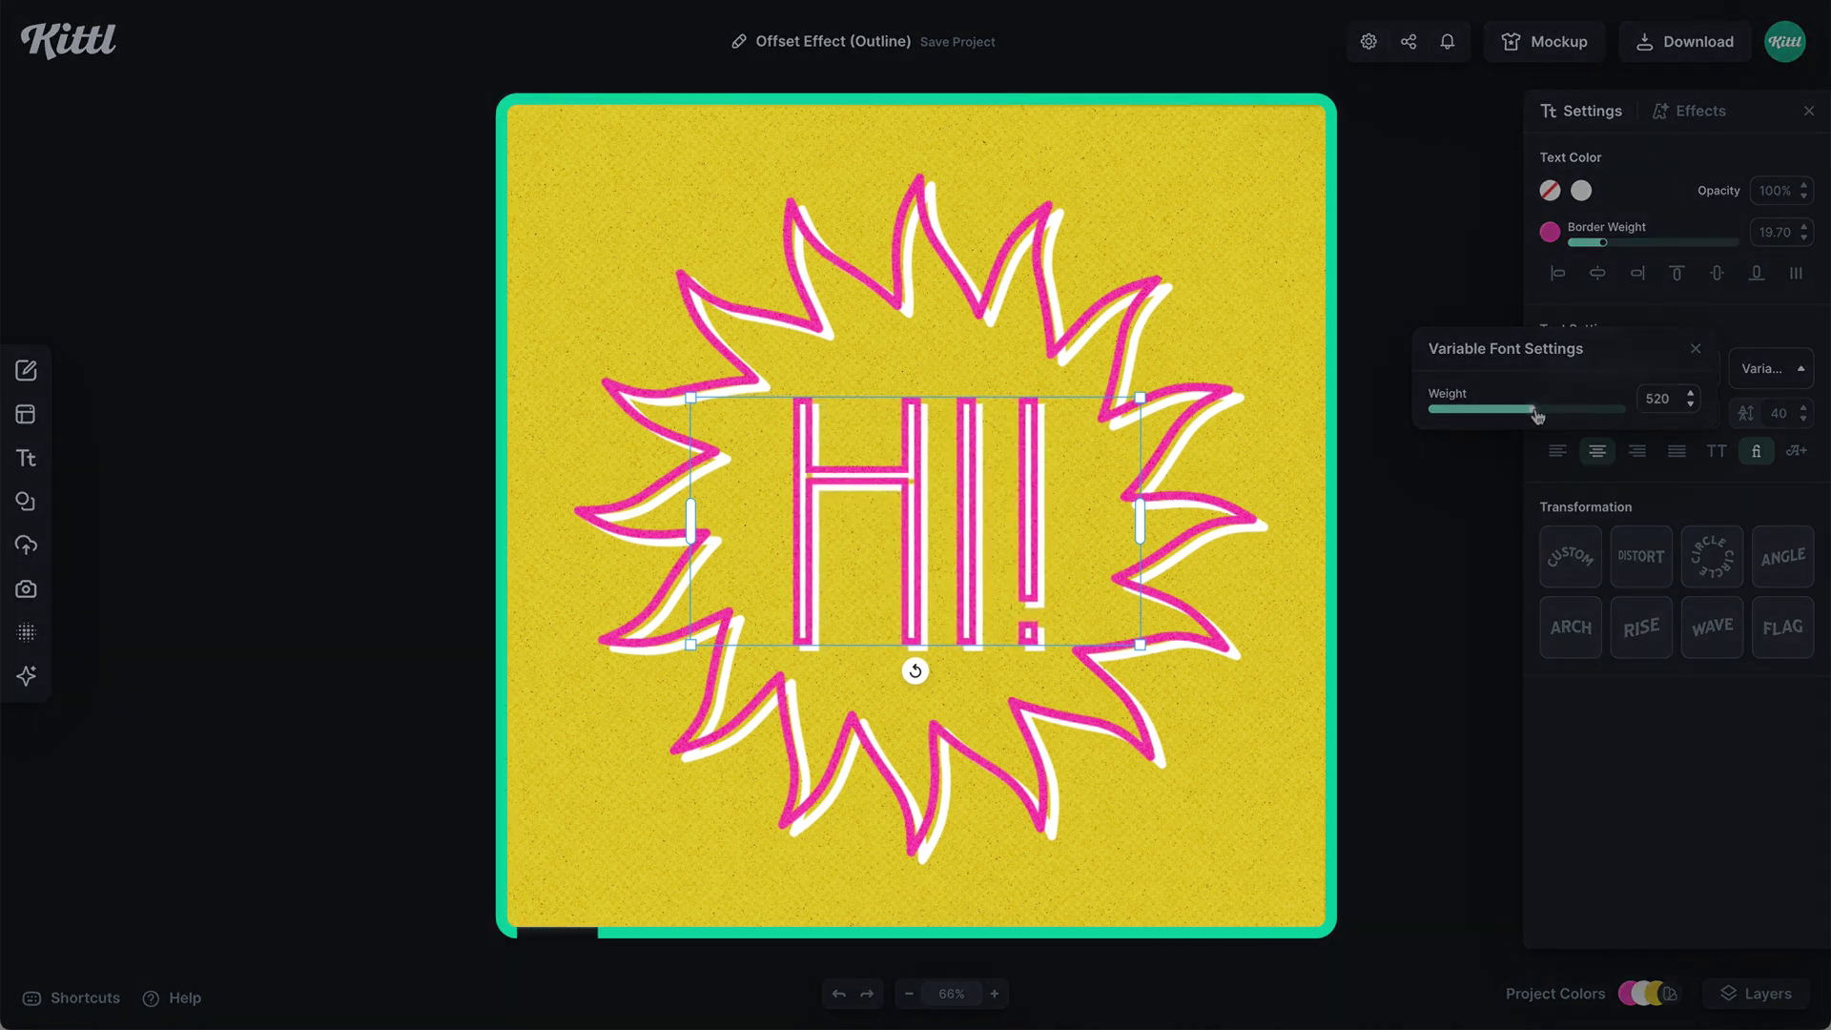
click(982, 544)
double_click(985, 544)
Replace the text with 'YAY', widen it to one line and shrink it inside the sun
click(986, 544)
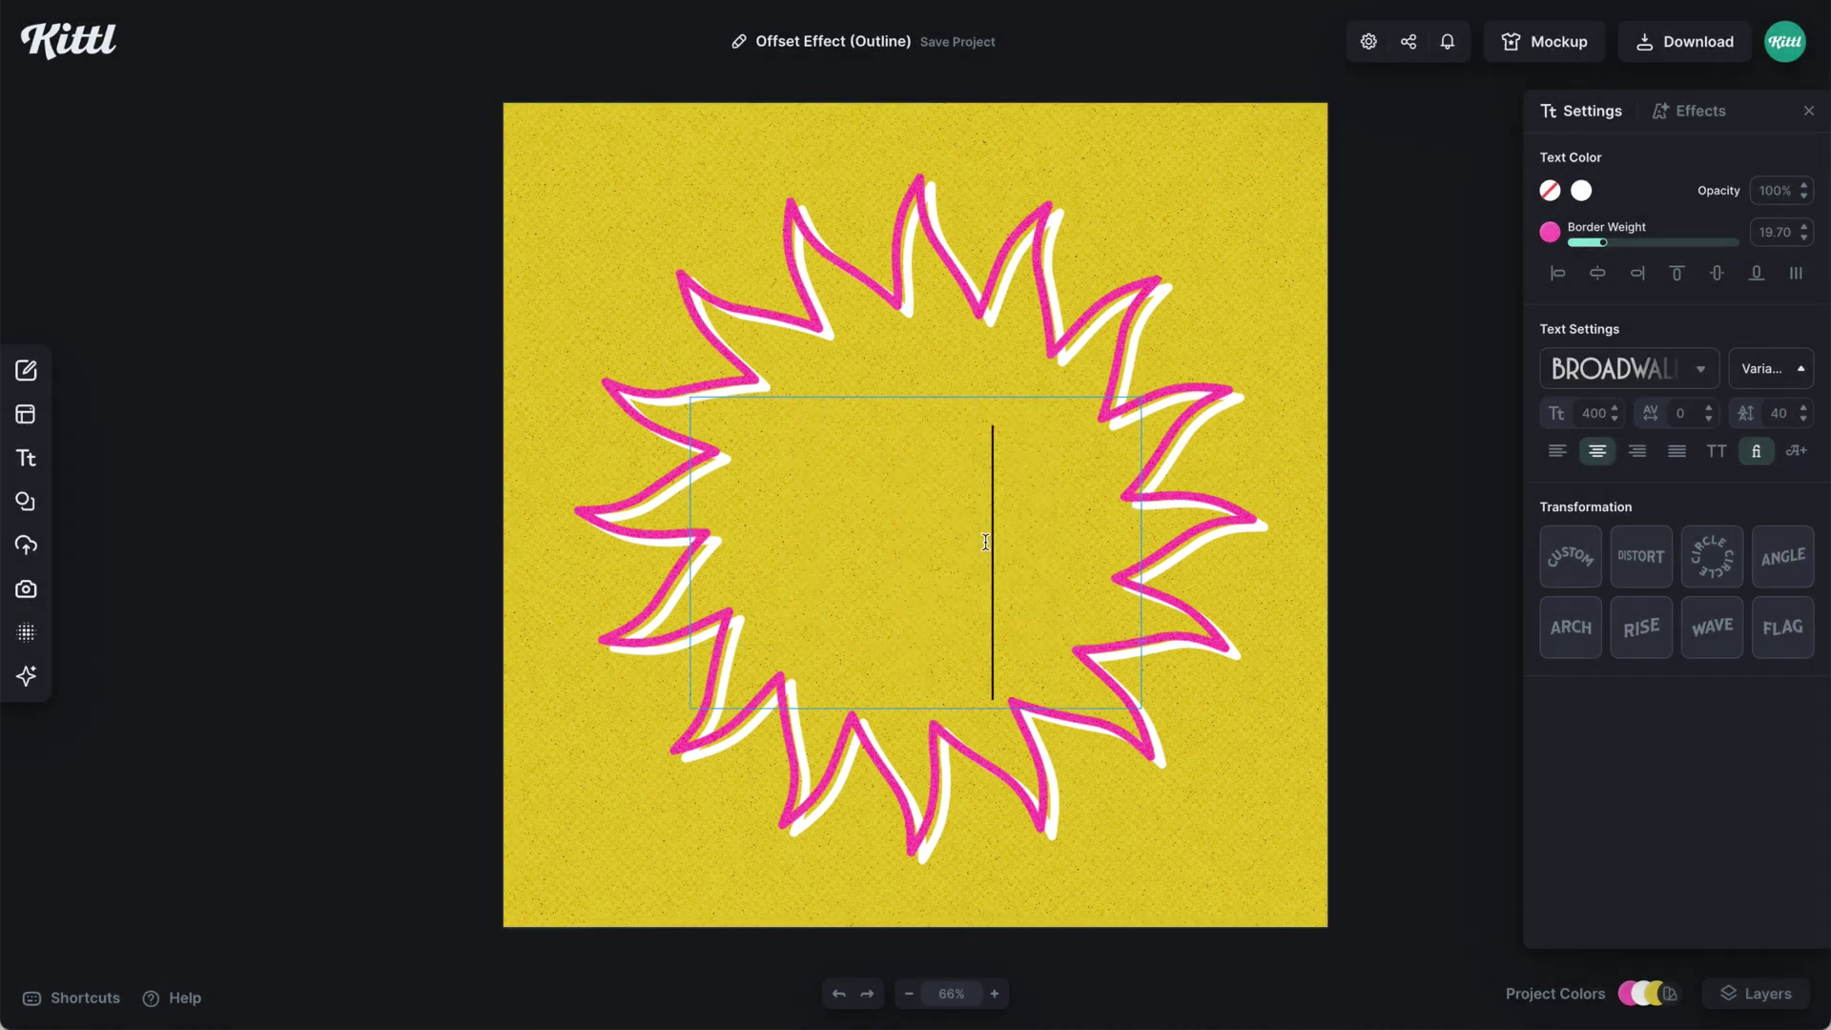
text(YA)
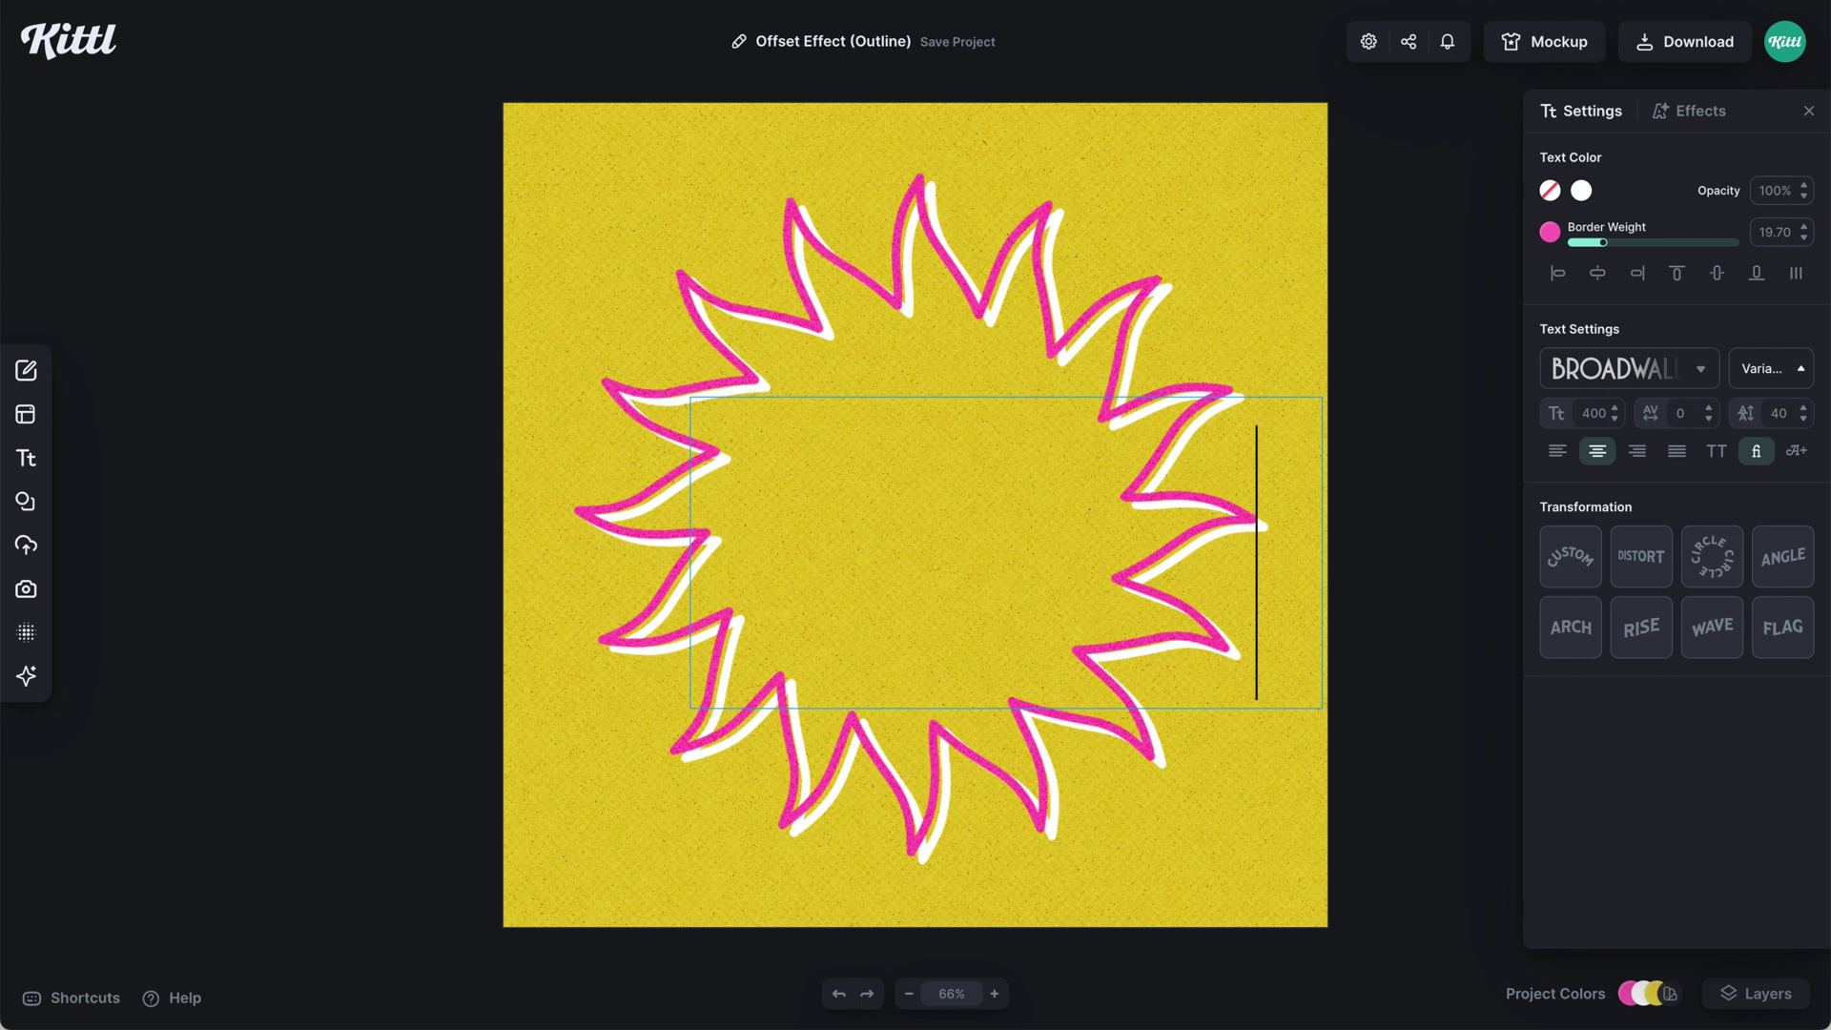
key(ctrl+a)
text(YAY)
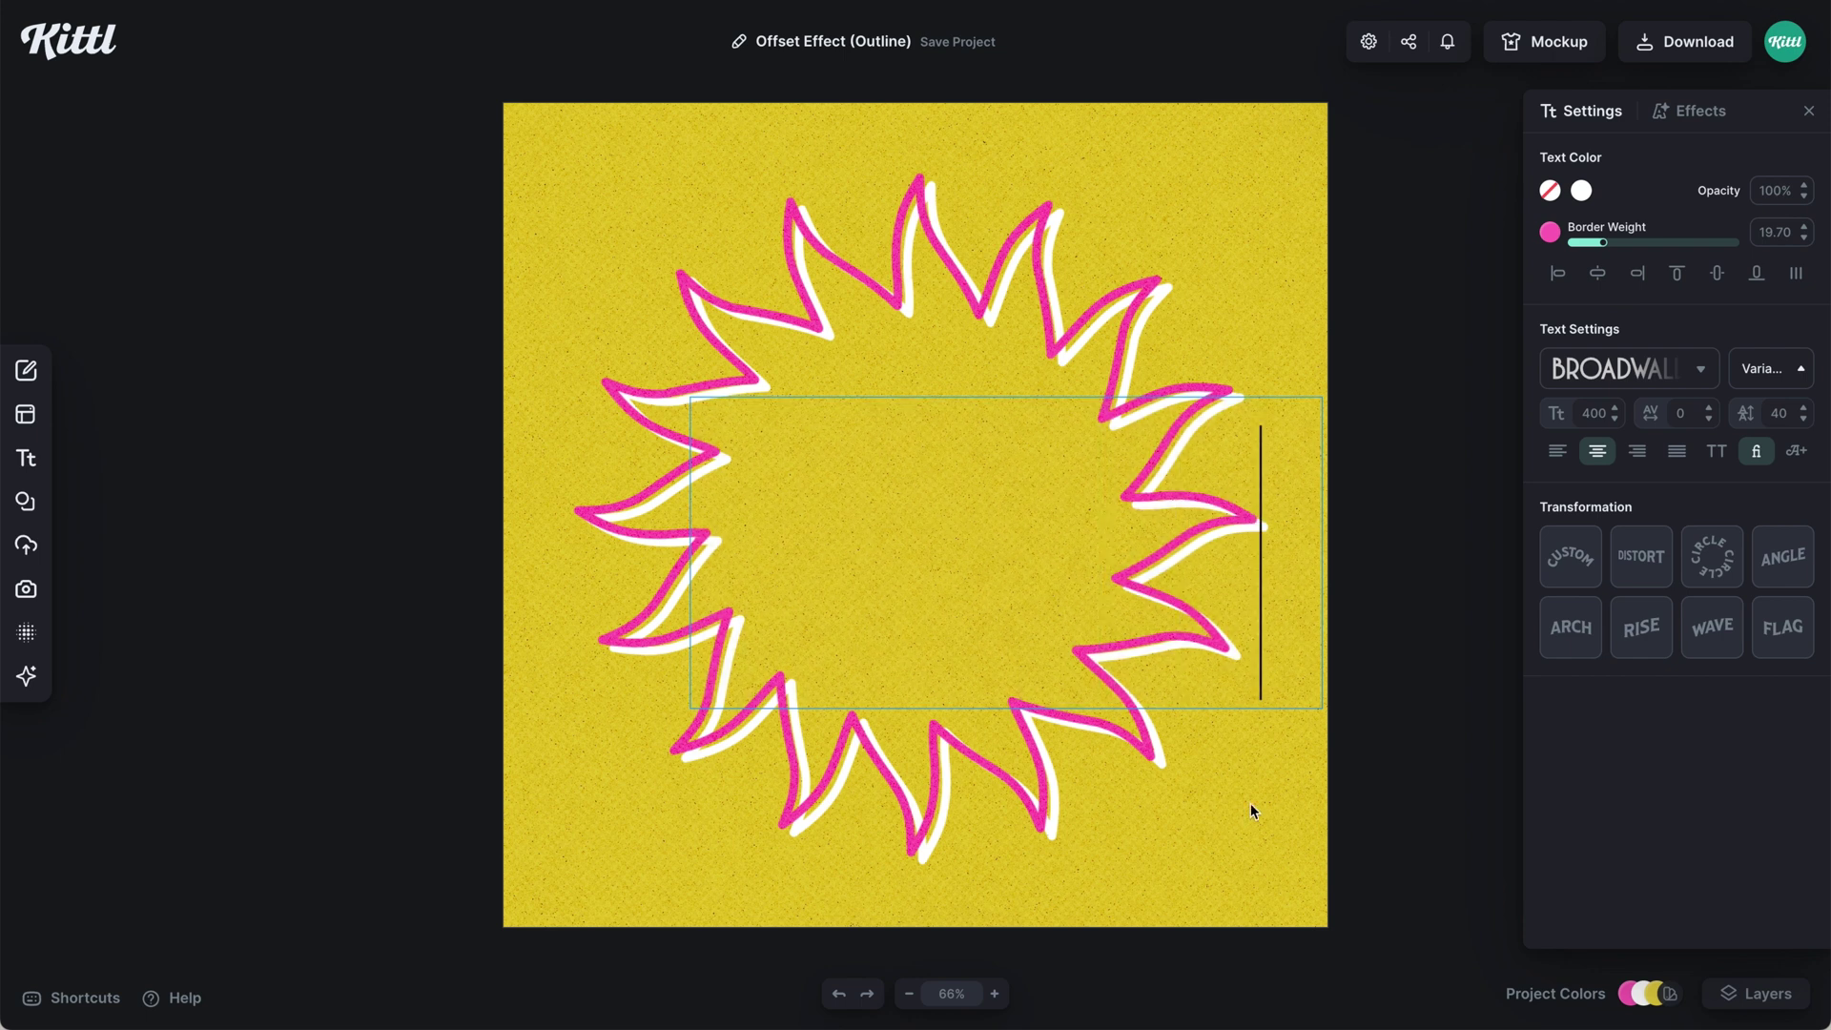
key(Escape)
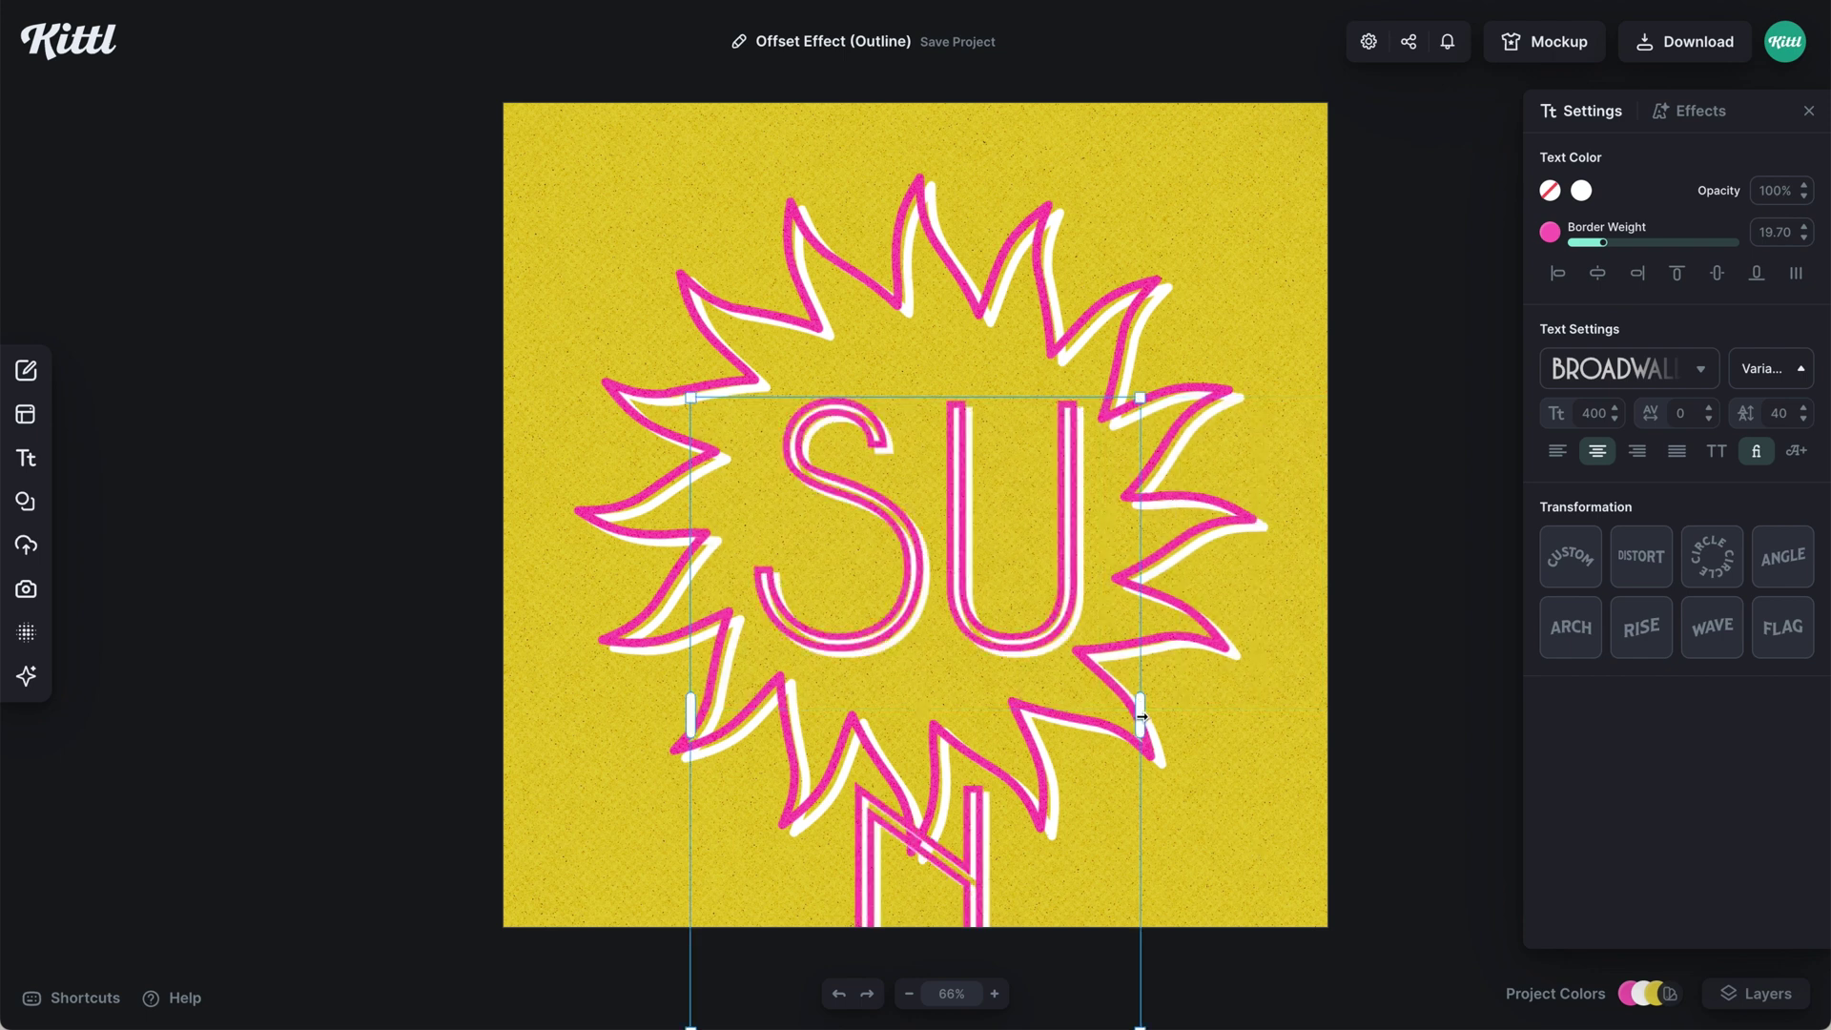
drag(1142, 716, 1230, 716)
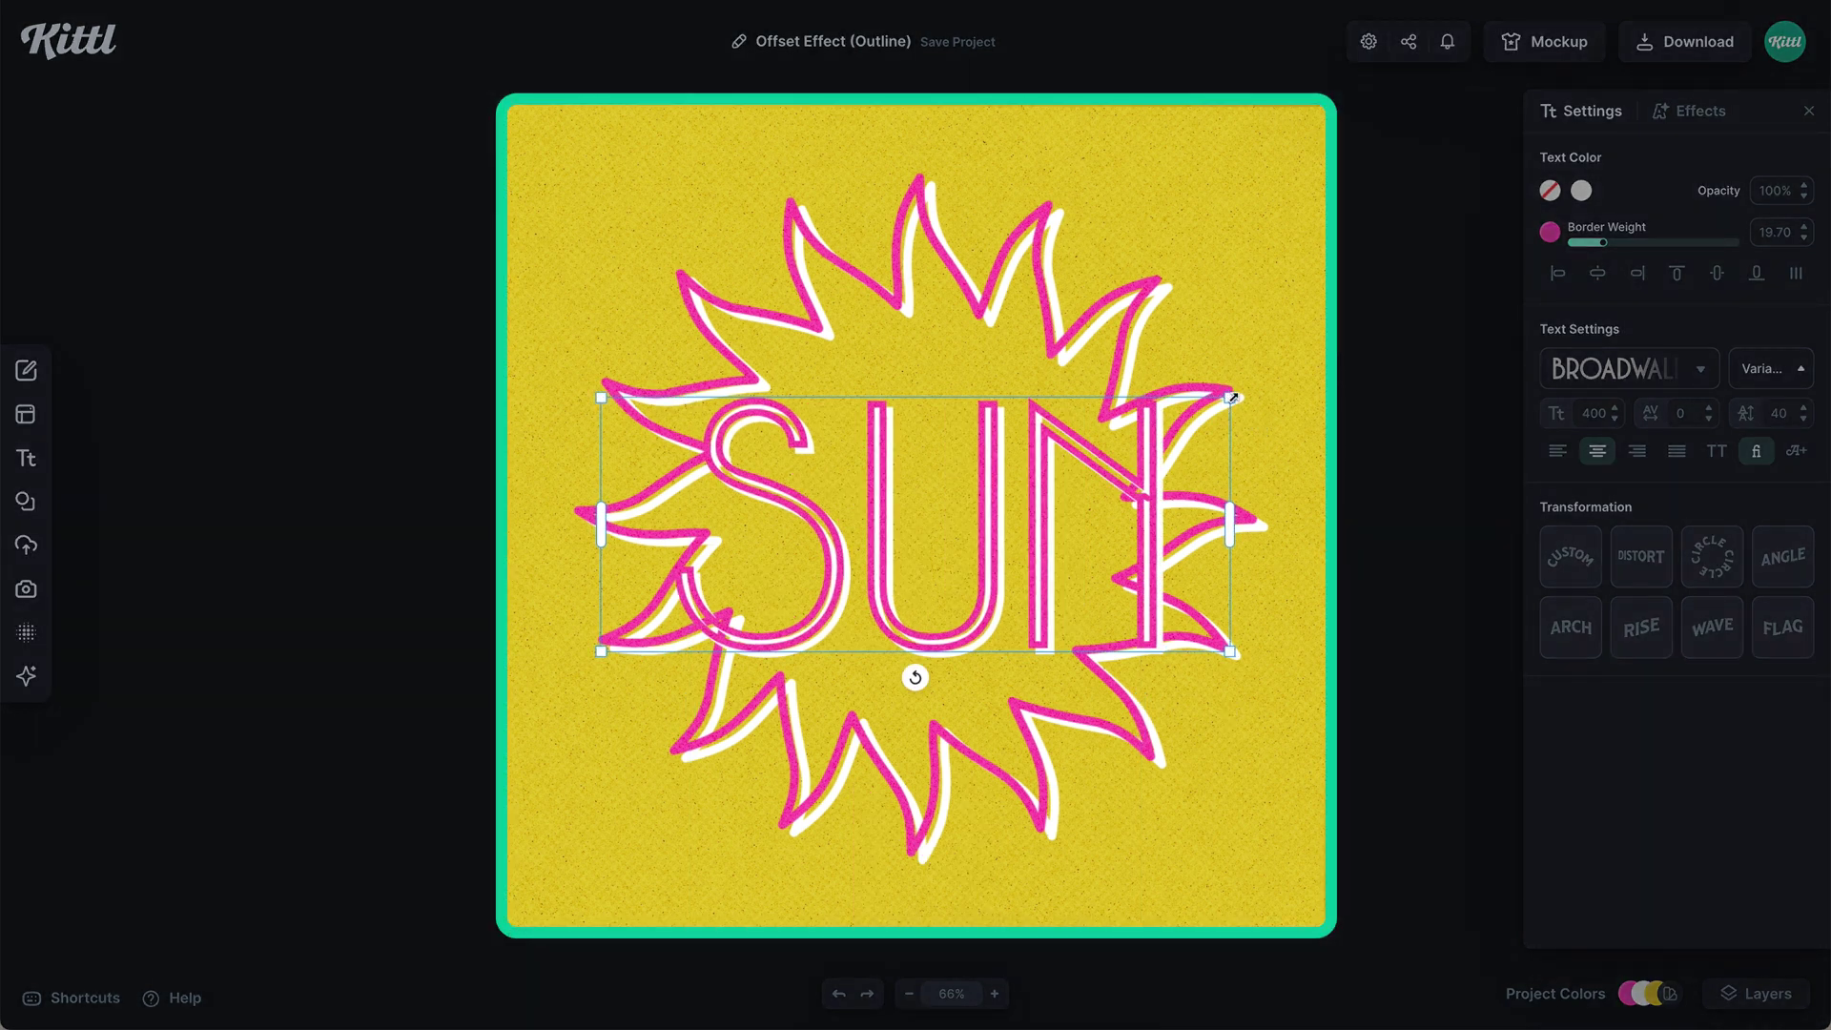
drag(1233, 397, 1134, 436)
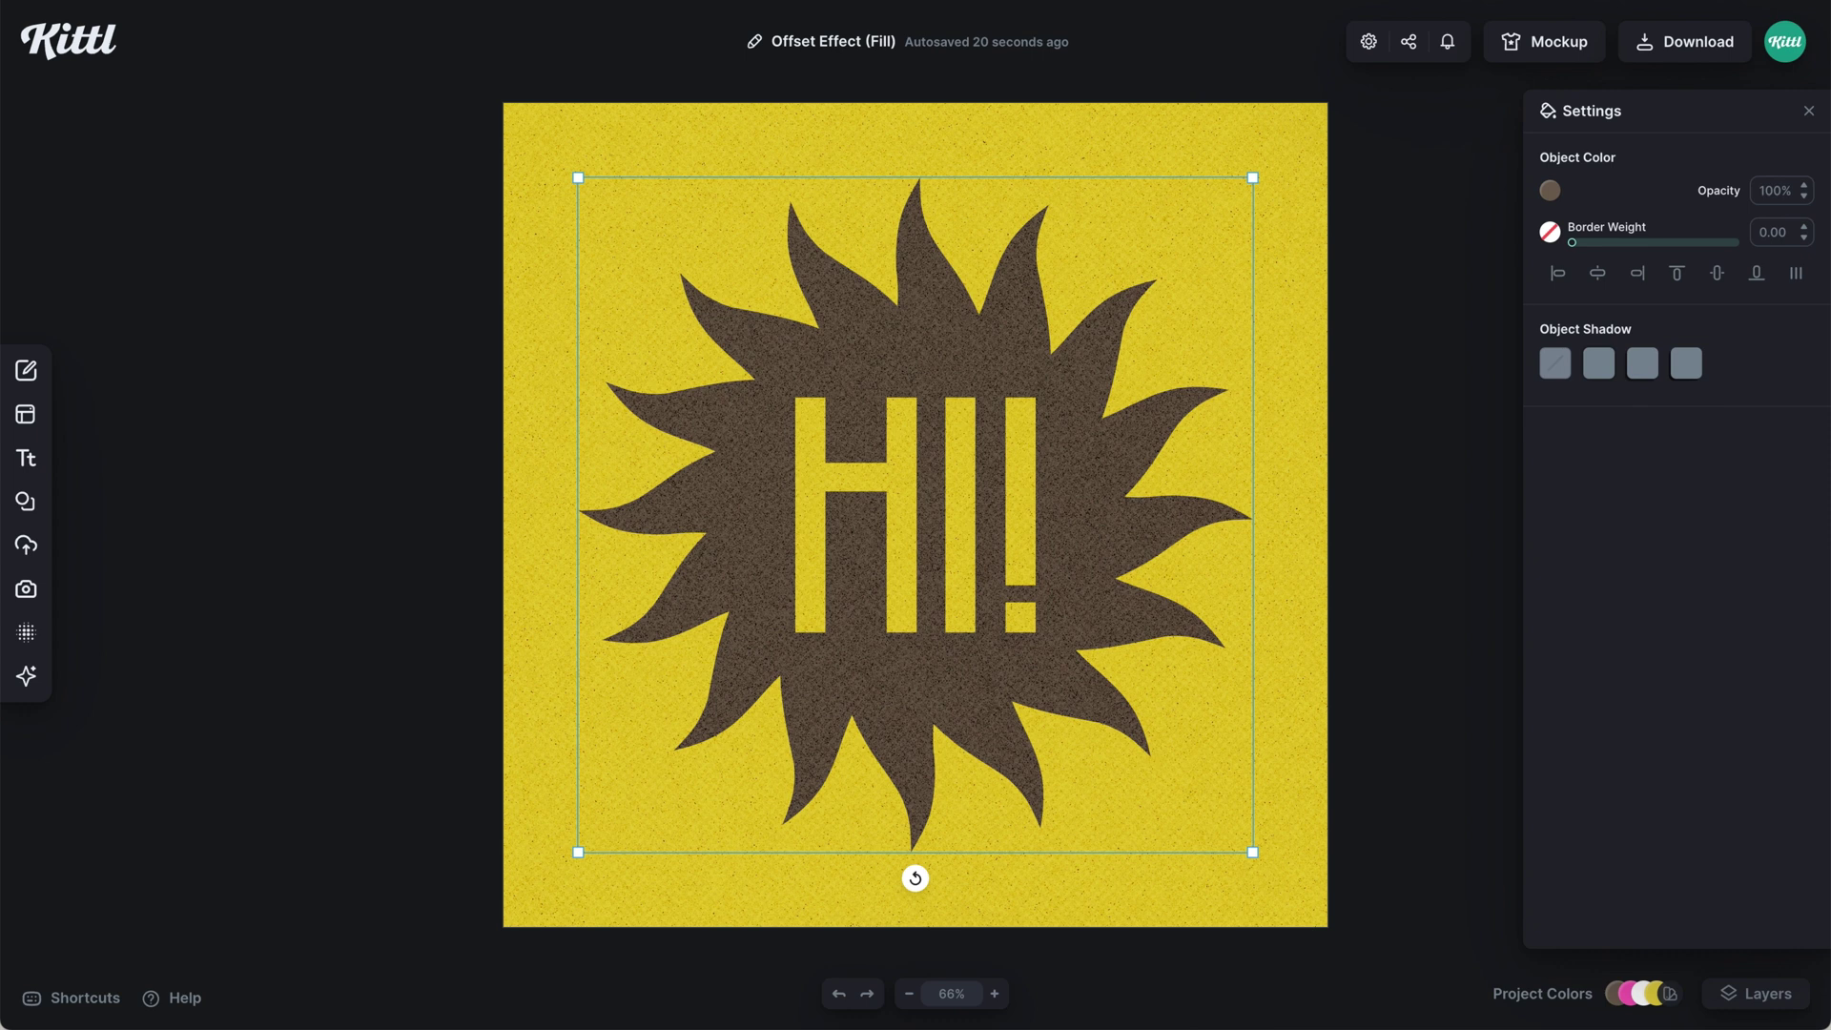
Fill the sun with pink fd66bc and apply the fourth Object Shadow preset
click(1551, 191)
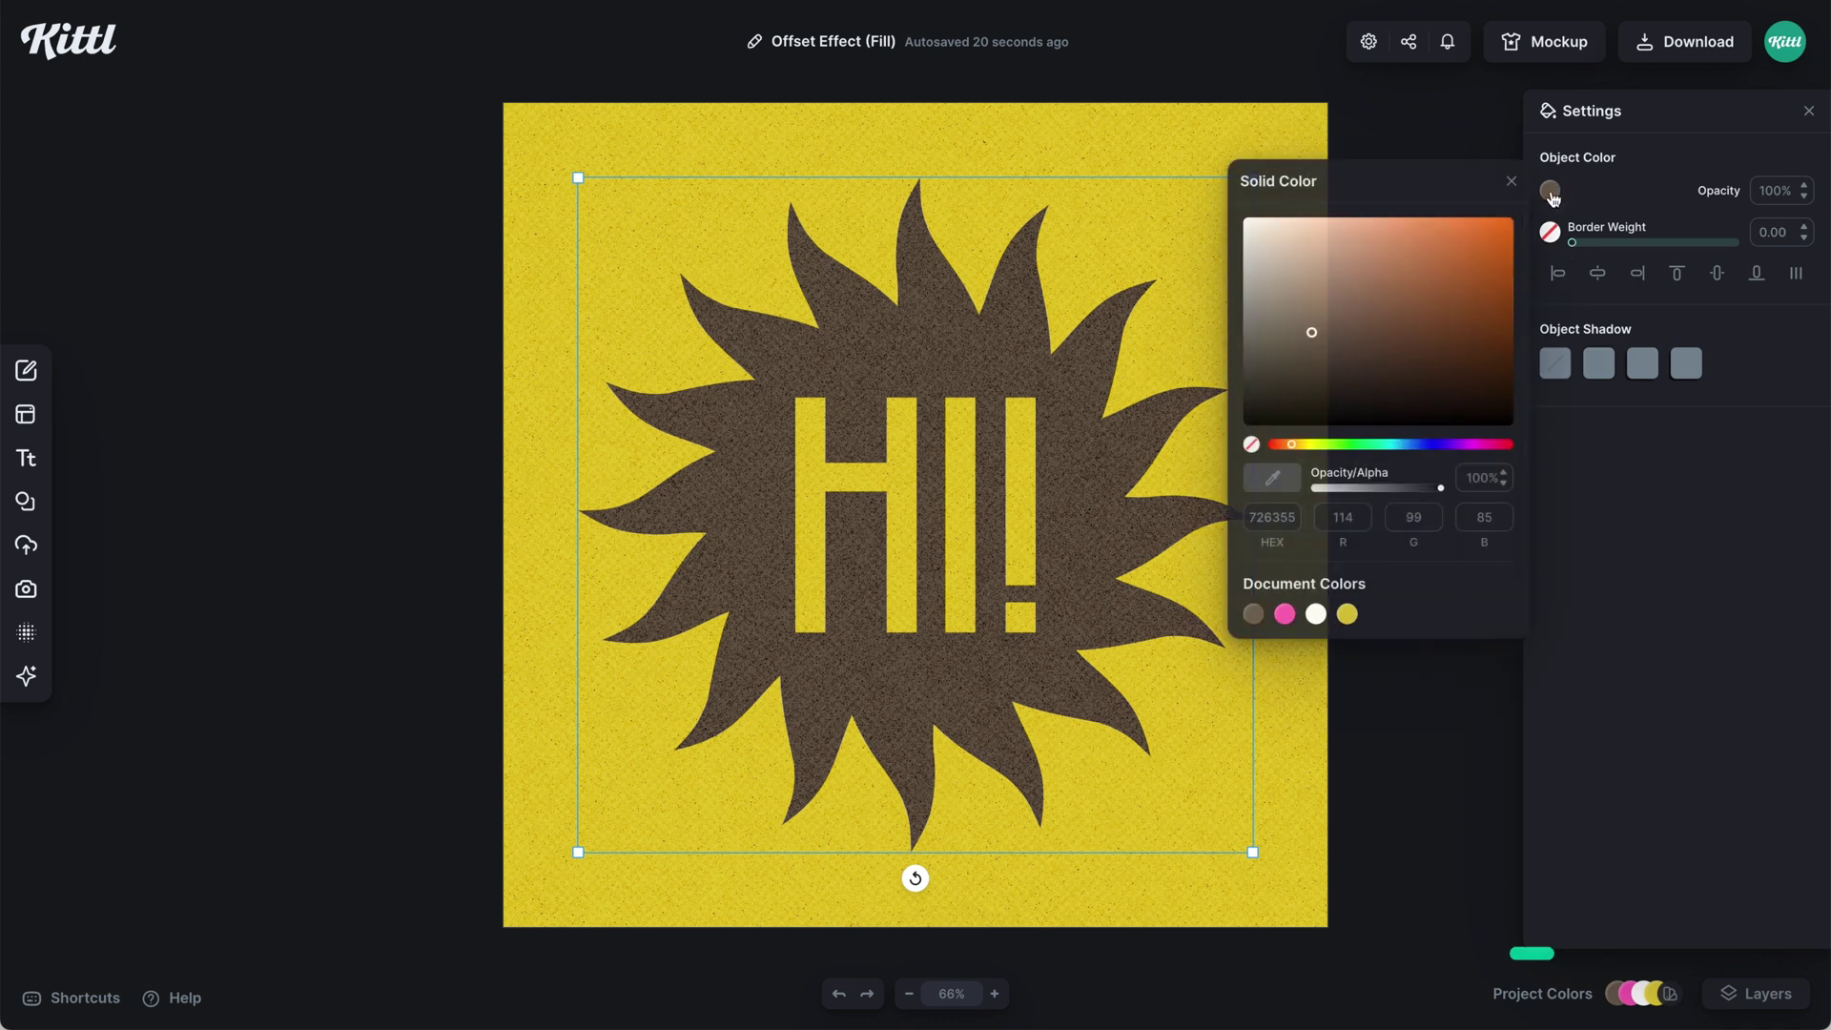
click(1283, 615)
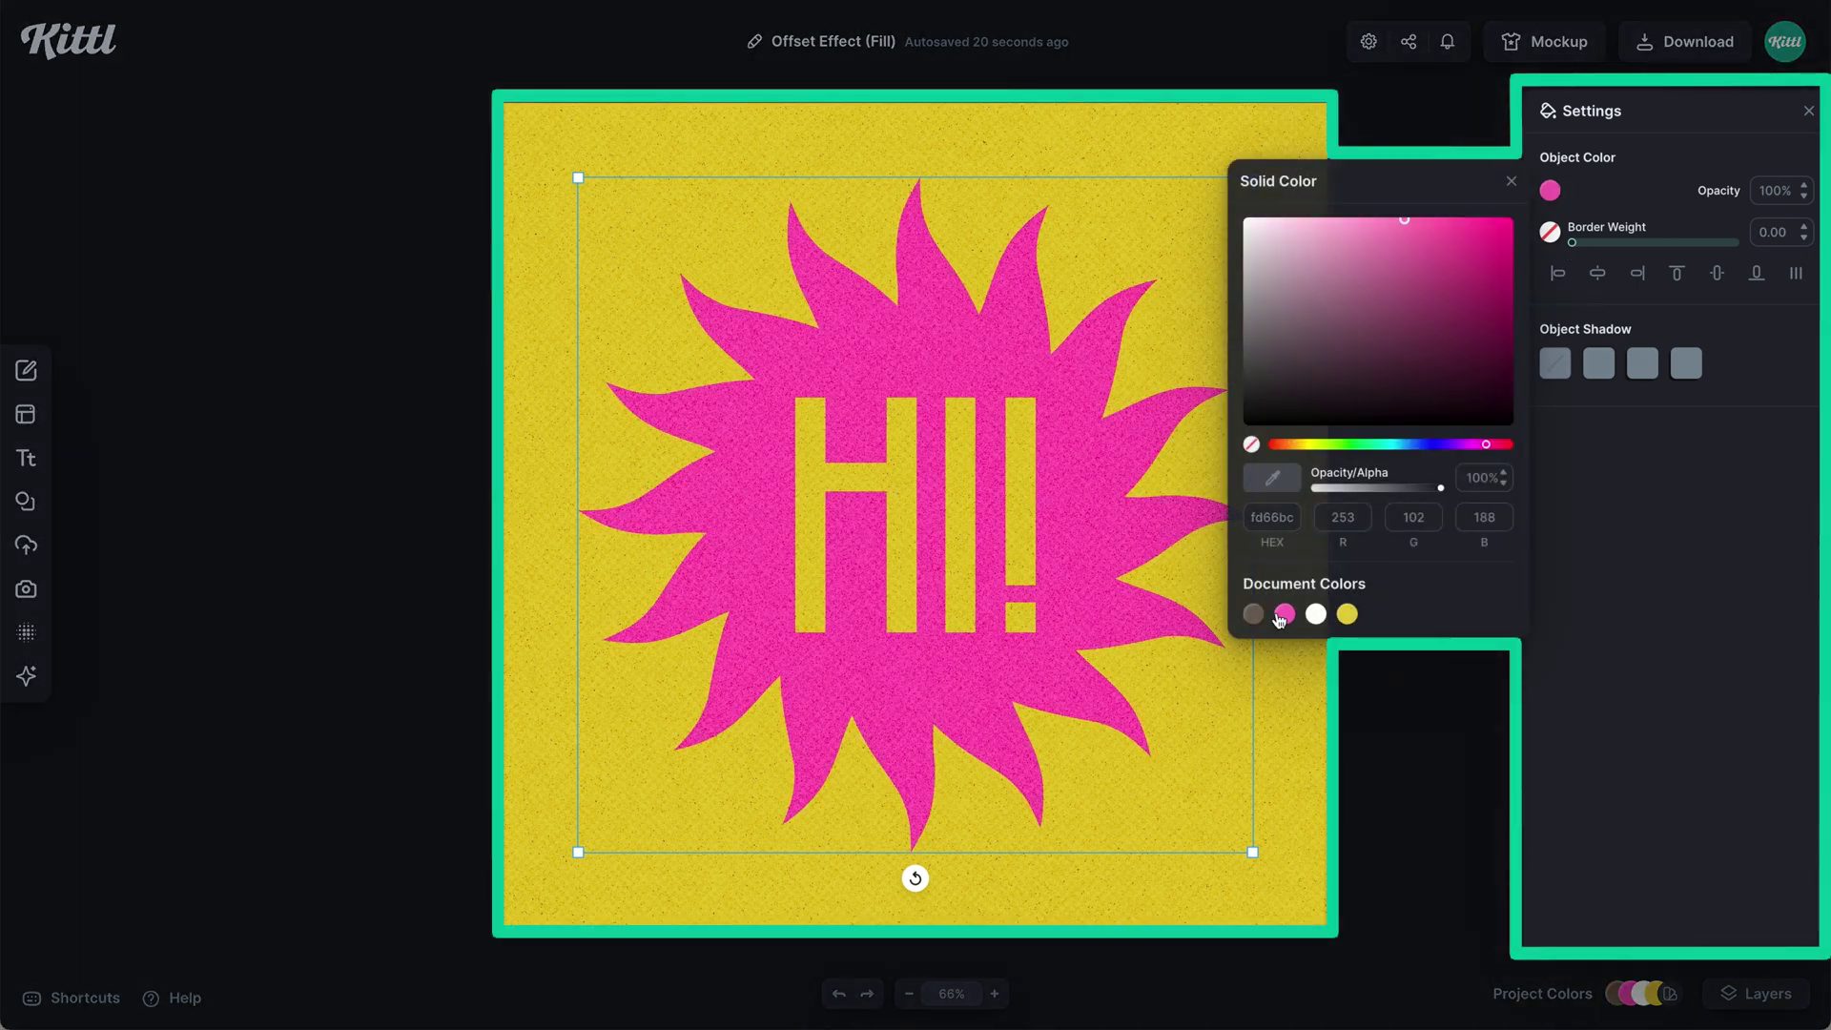
click(1602, 582)
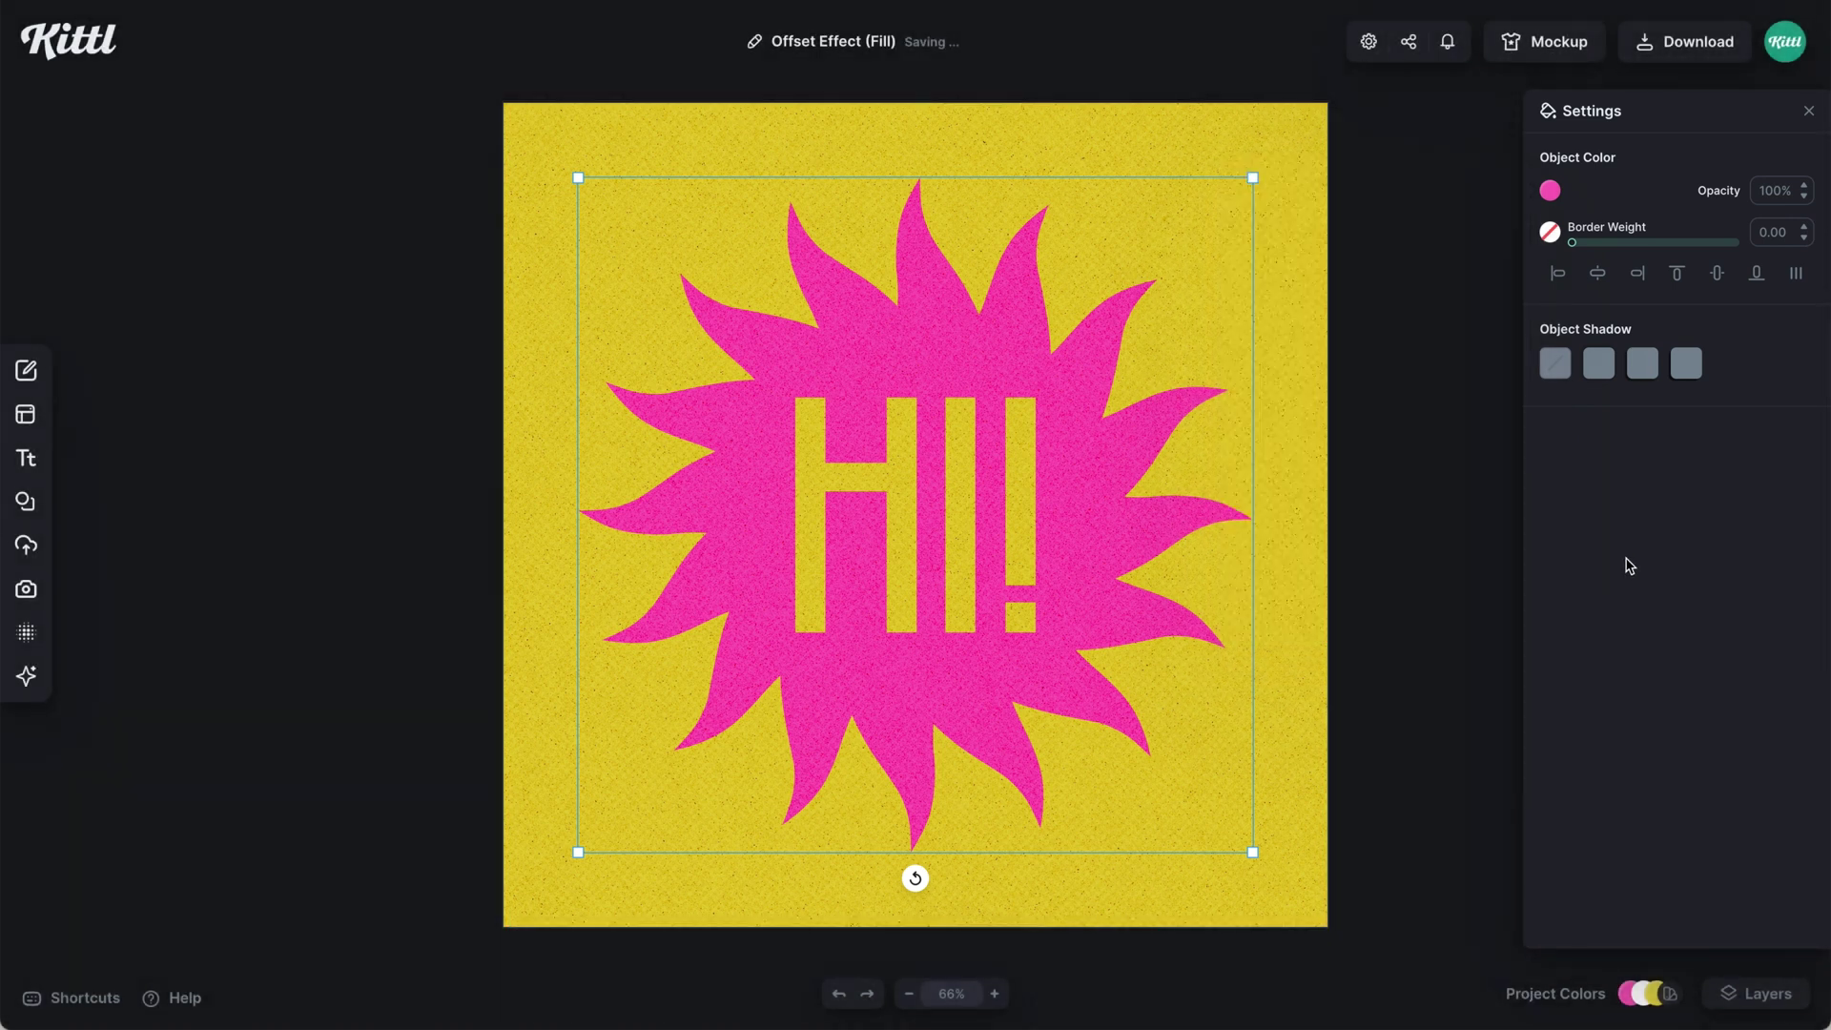
click(1687, 364)
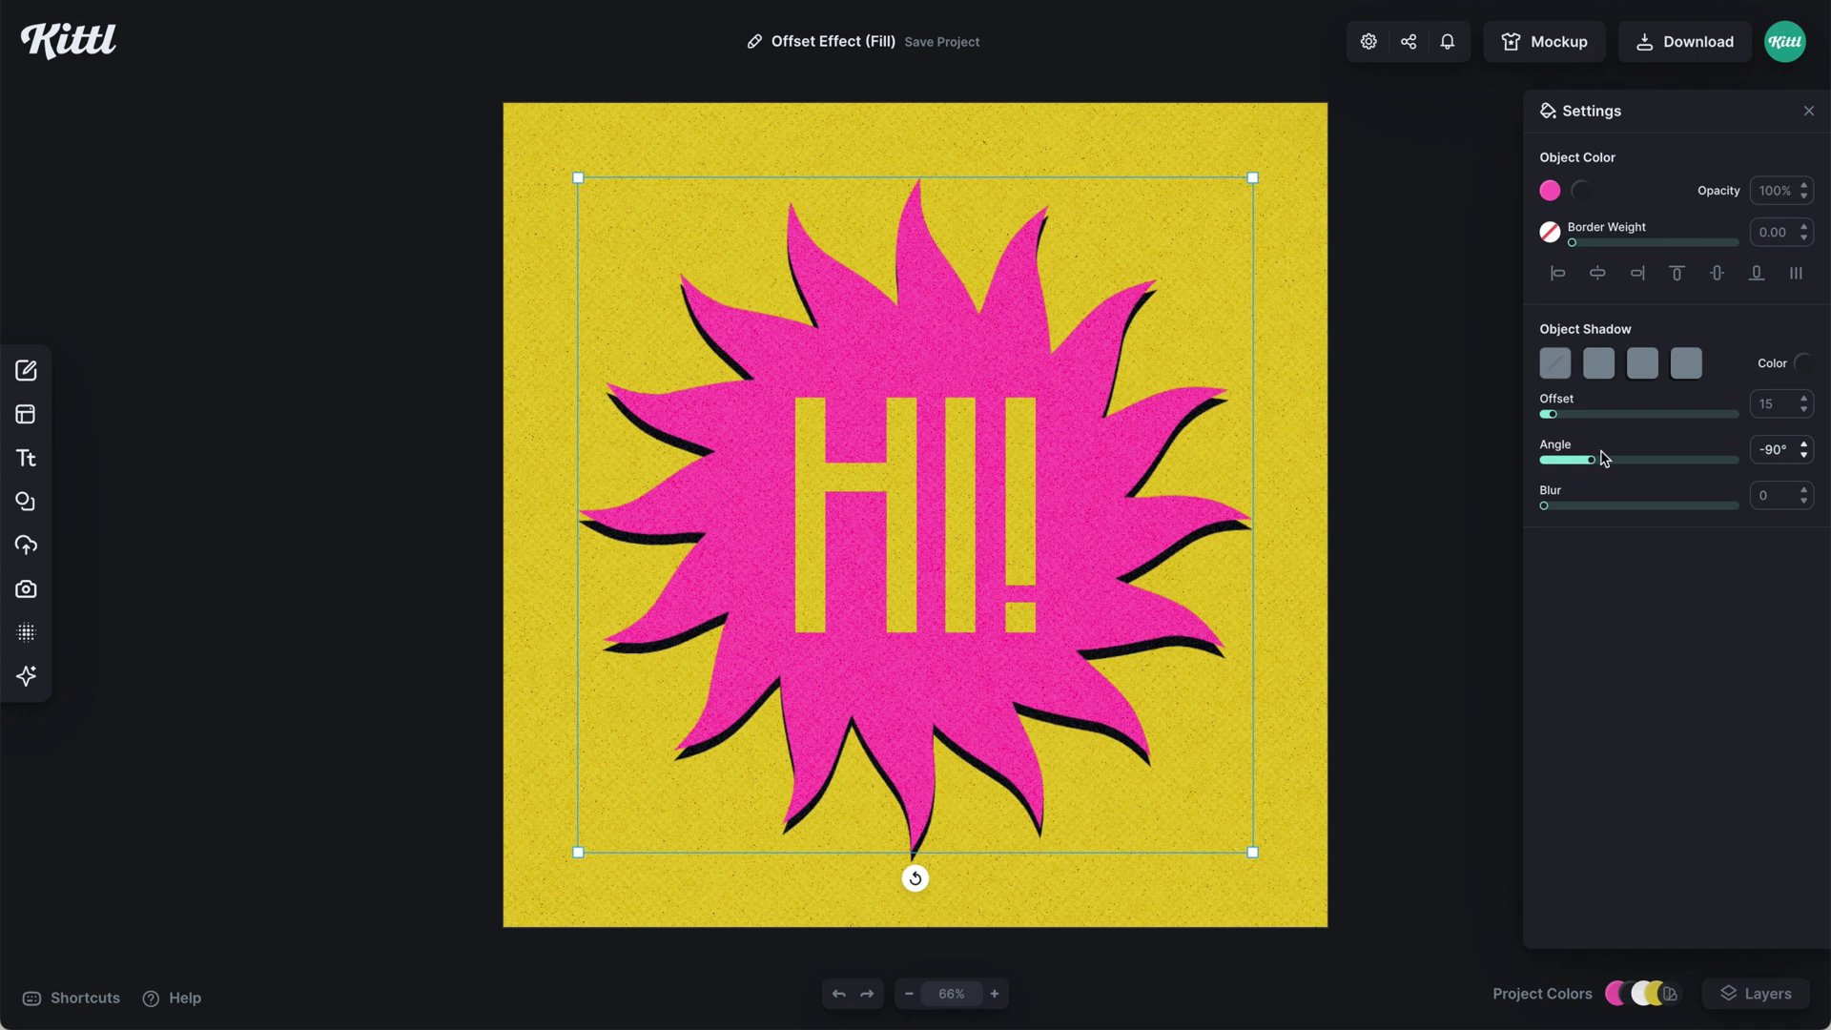
Set the sun's shadow to offset 18, angle -24°, and colour white
drag(1548, 415, 1551, 415)
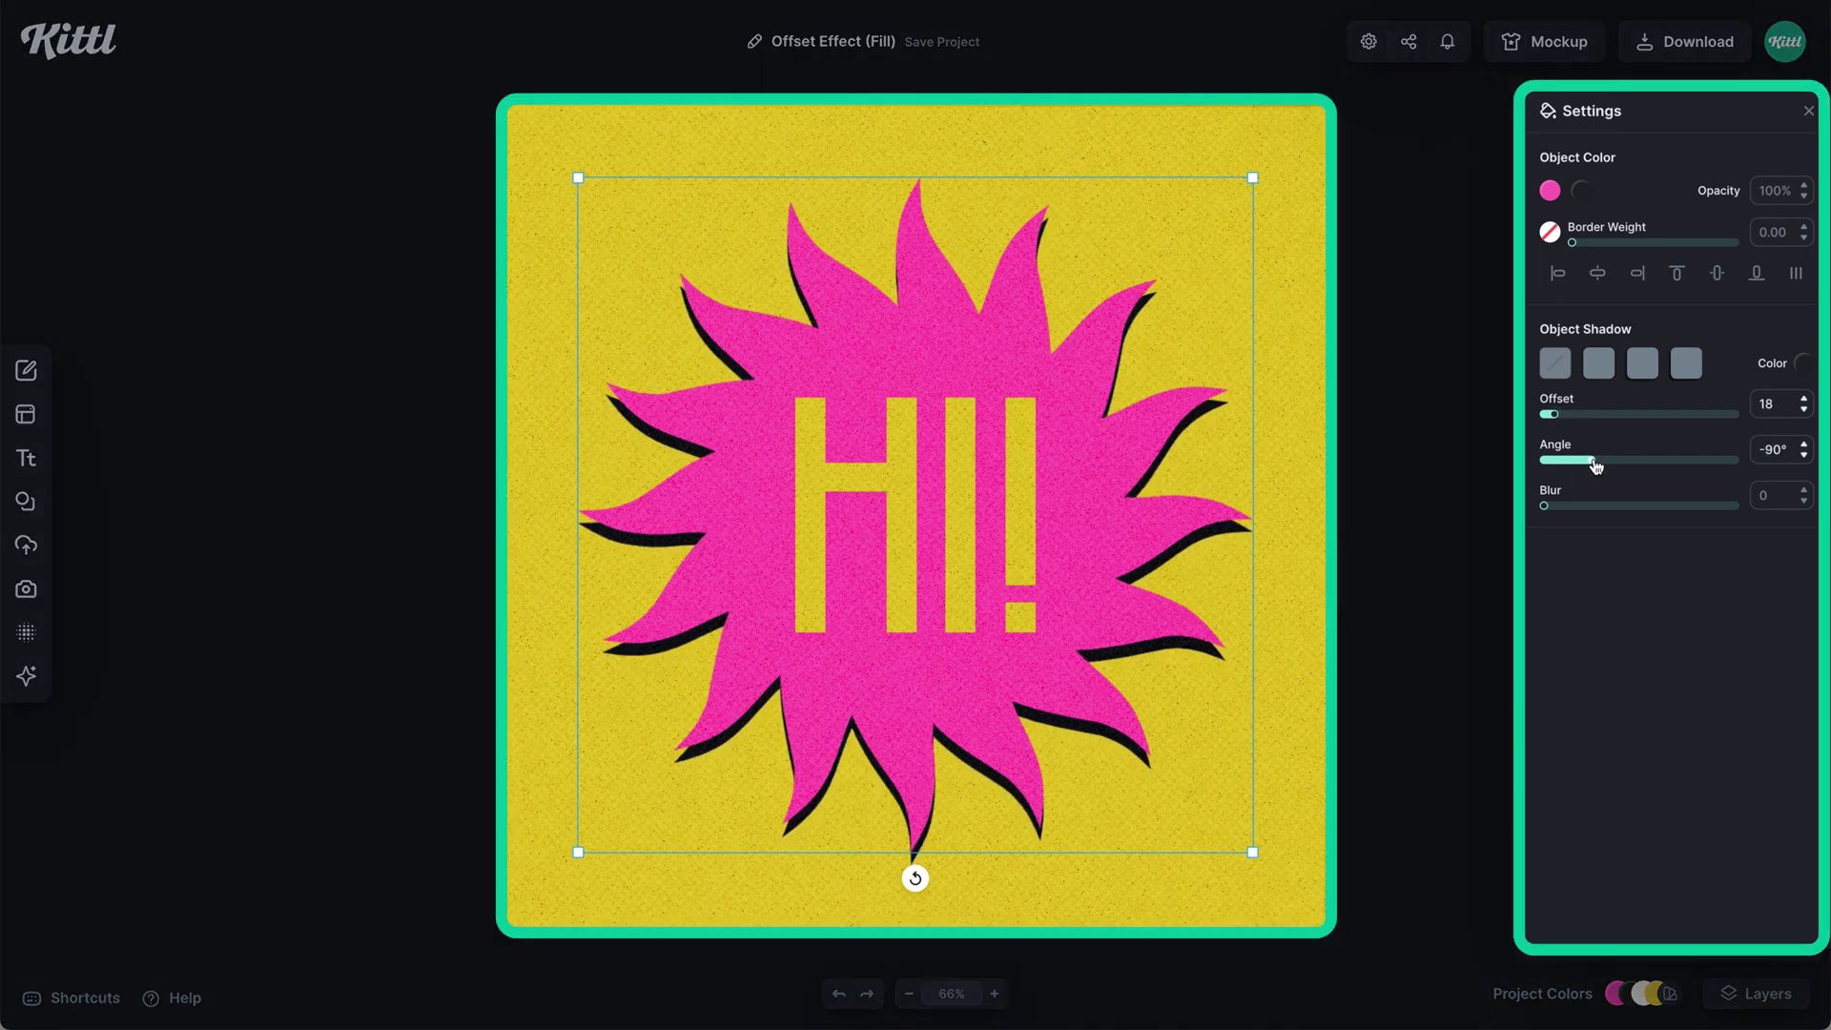
drag(1596, 465, 1626, 461)
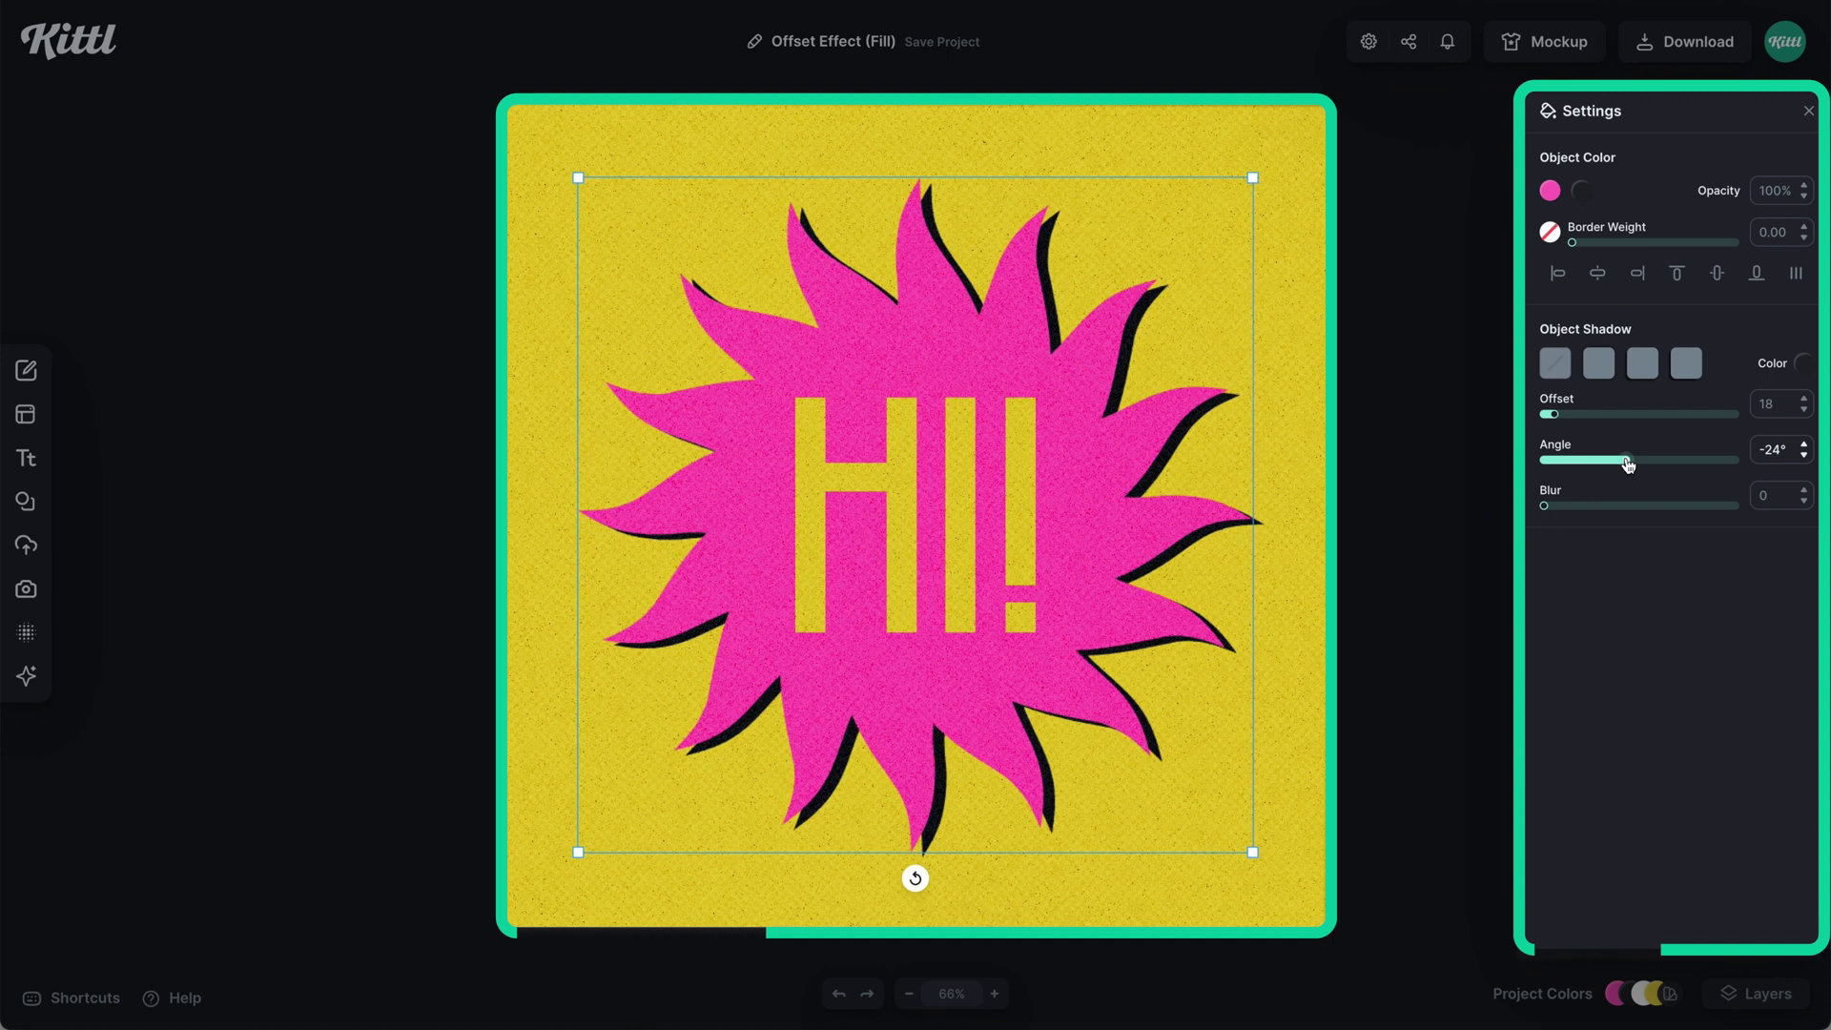
click(1805, 364)
click(1632, 786)
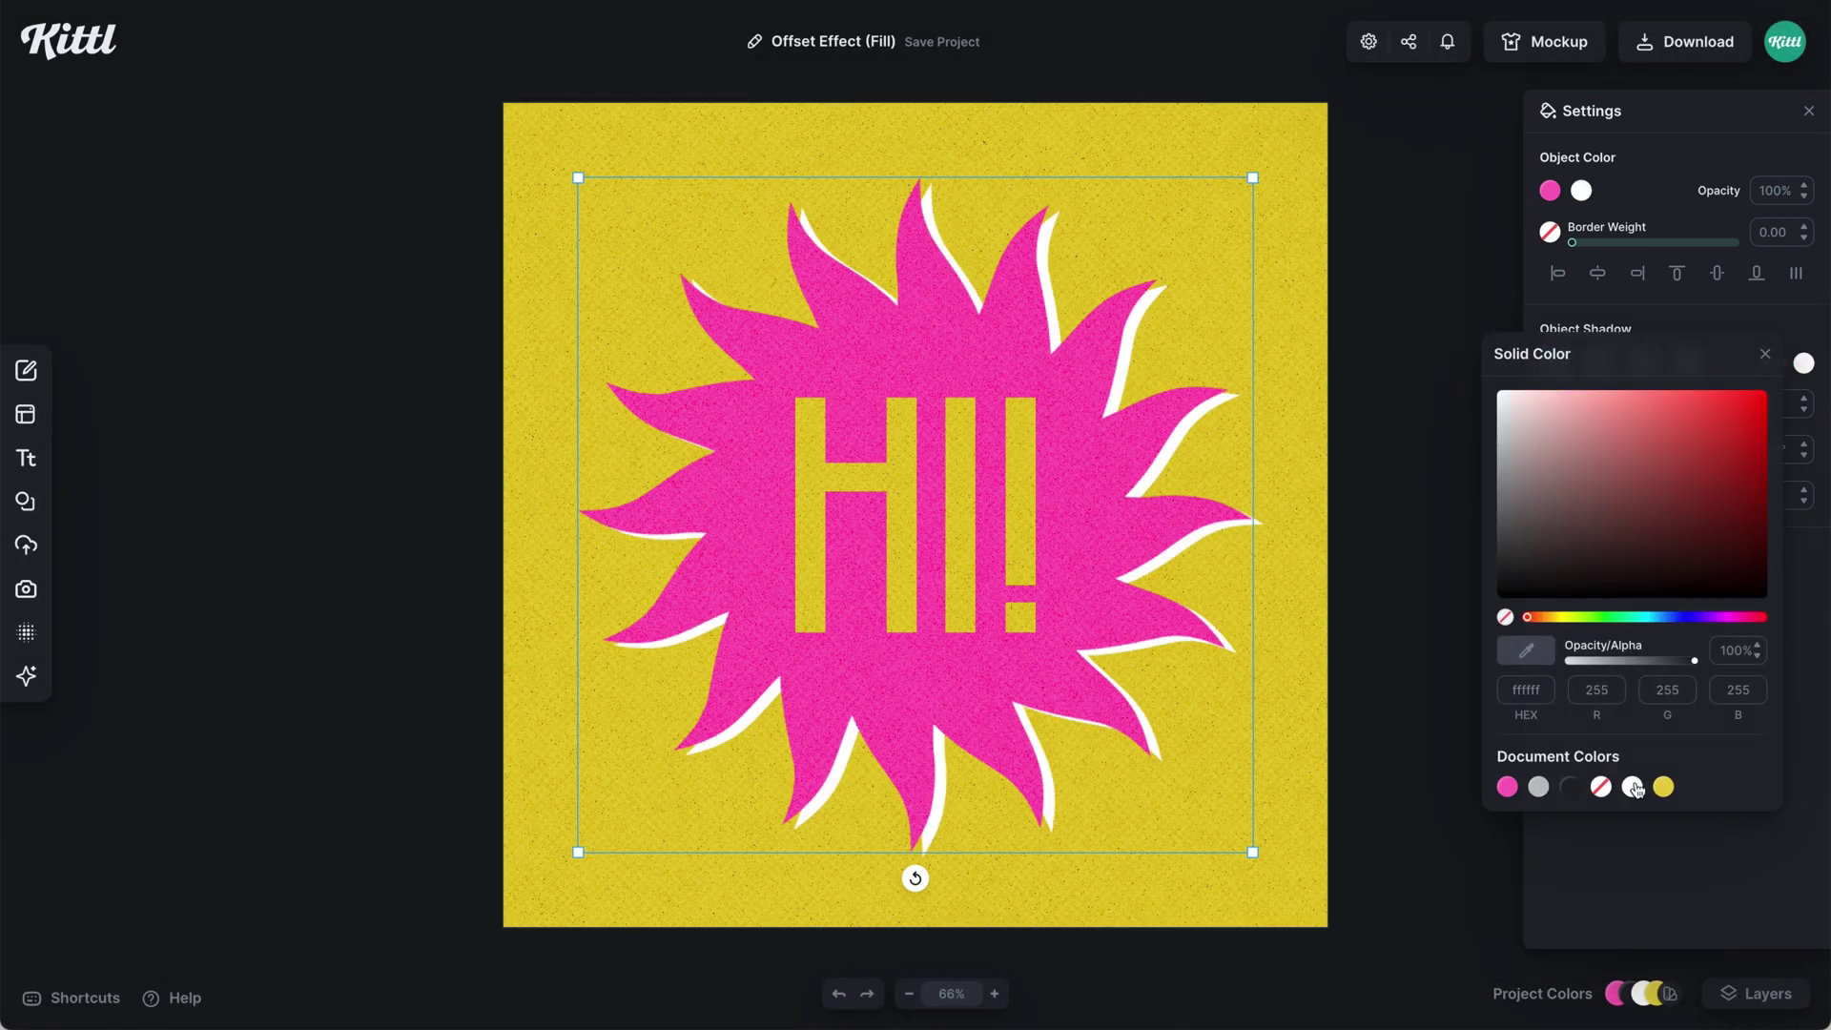
click(1639, 841)
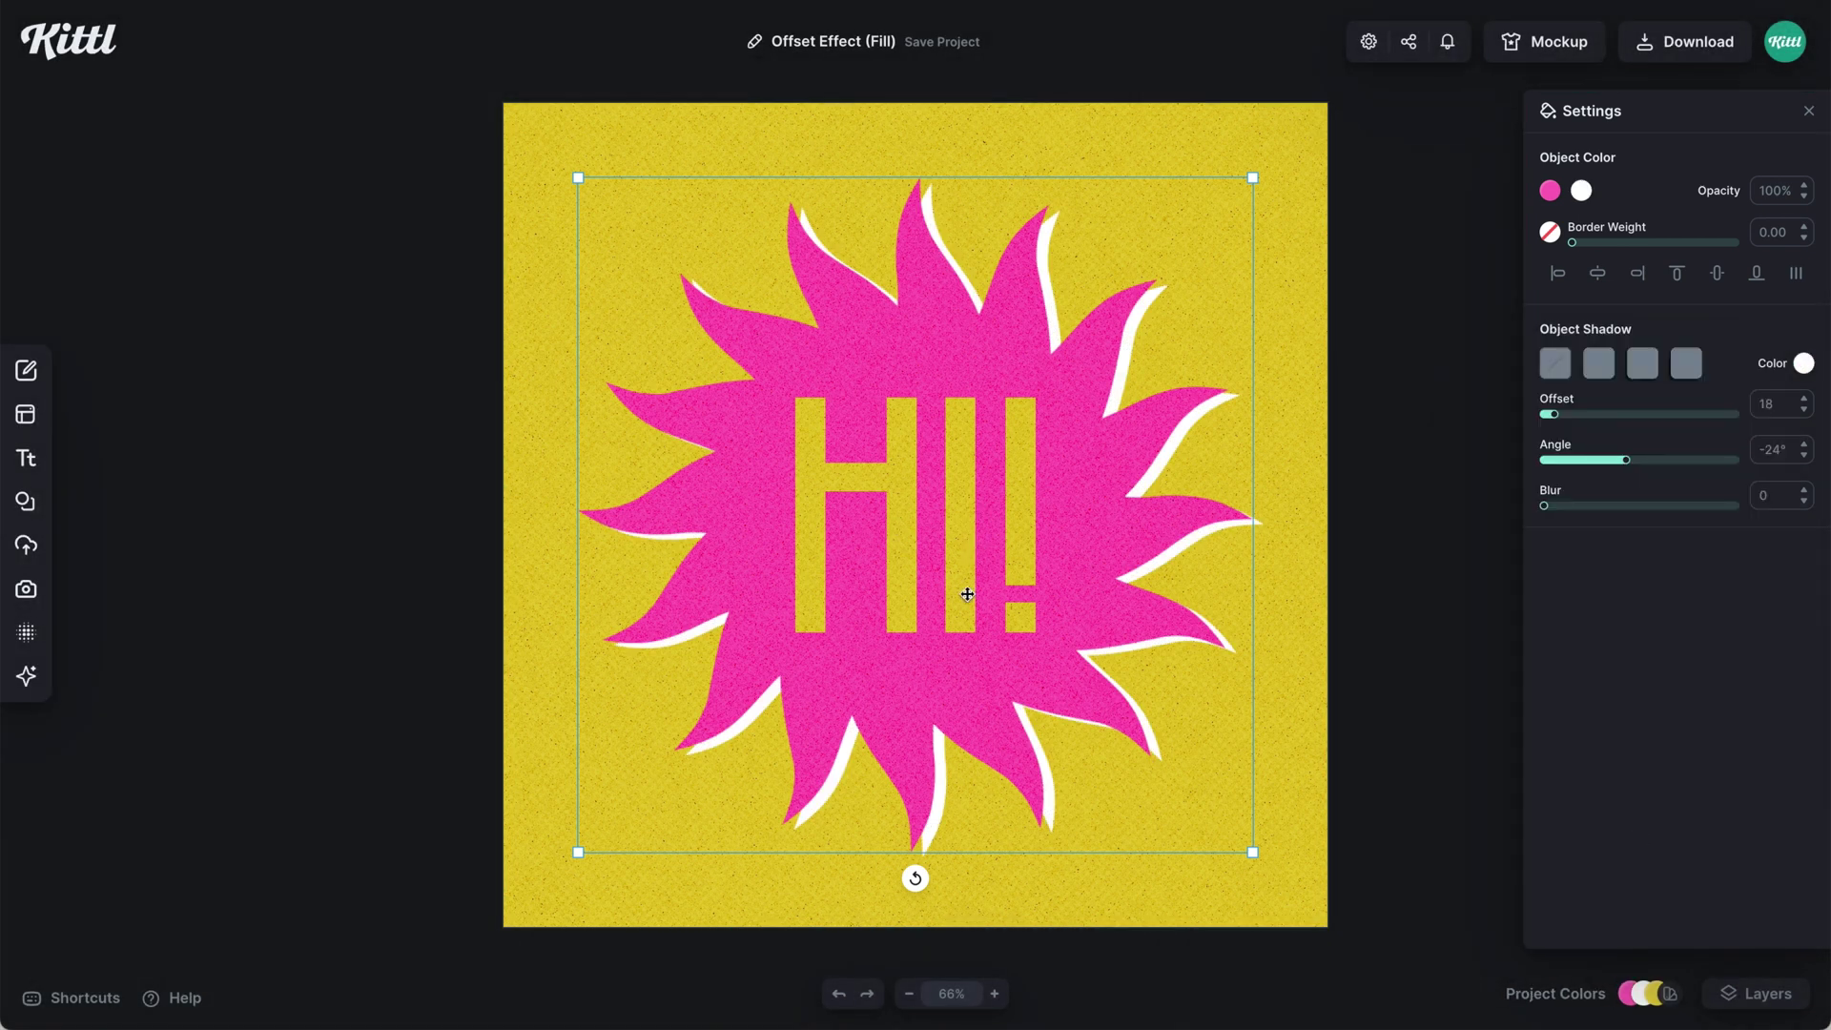
mouse_move(916, 879)
mouse_down()
mouse_move(1081, 821)
mouse_move(1187, 682)
mouse_move(1088, 792)
mouse_move(916, 851)
mouse_up()
Add a white Drop Shadow to the HI! text with blur 0, offset 22, angle -33°
click(992, 464)
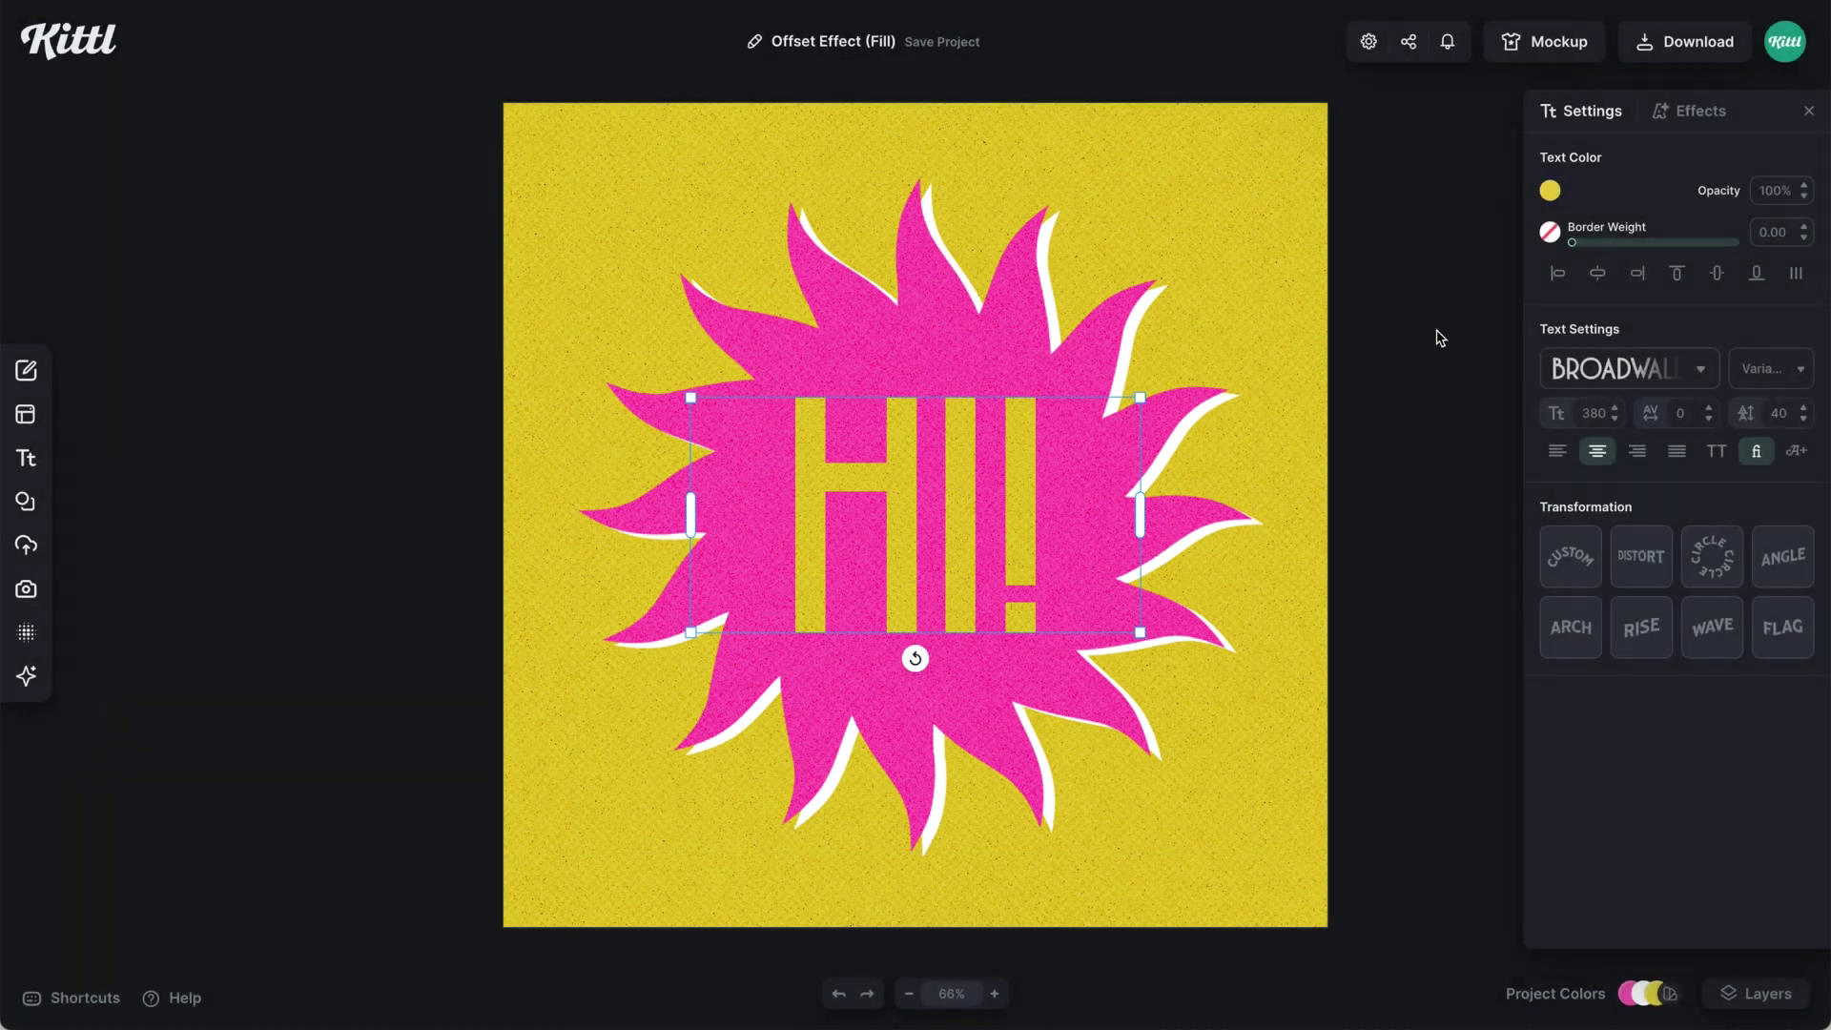
click(1701, 110)
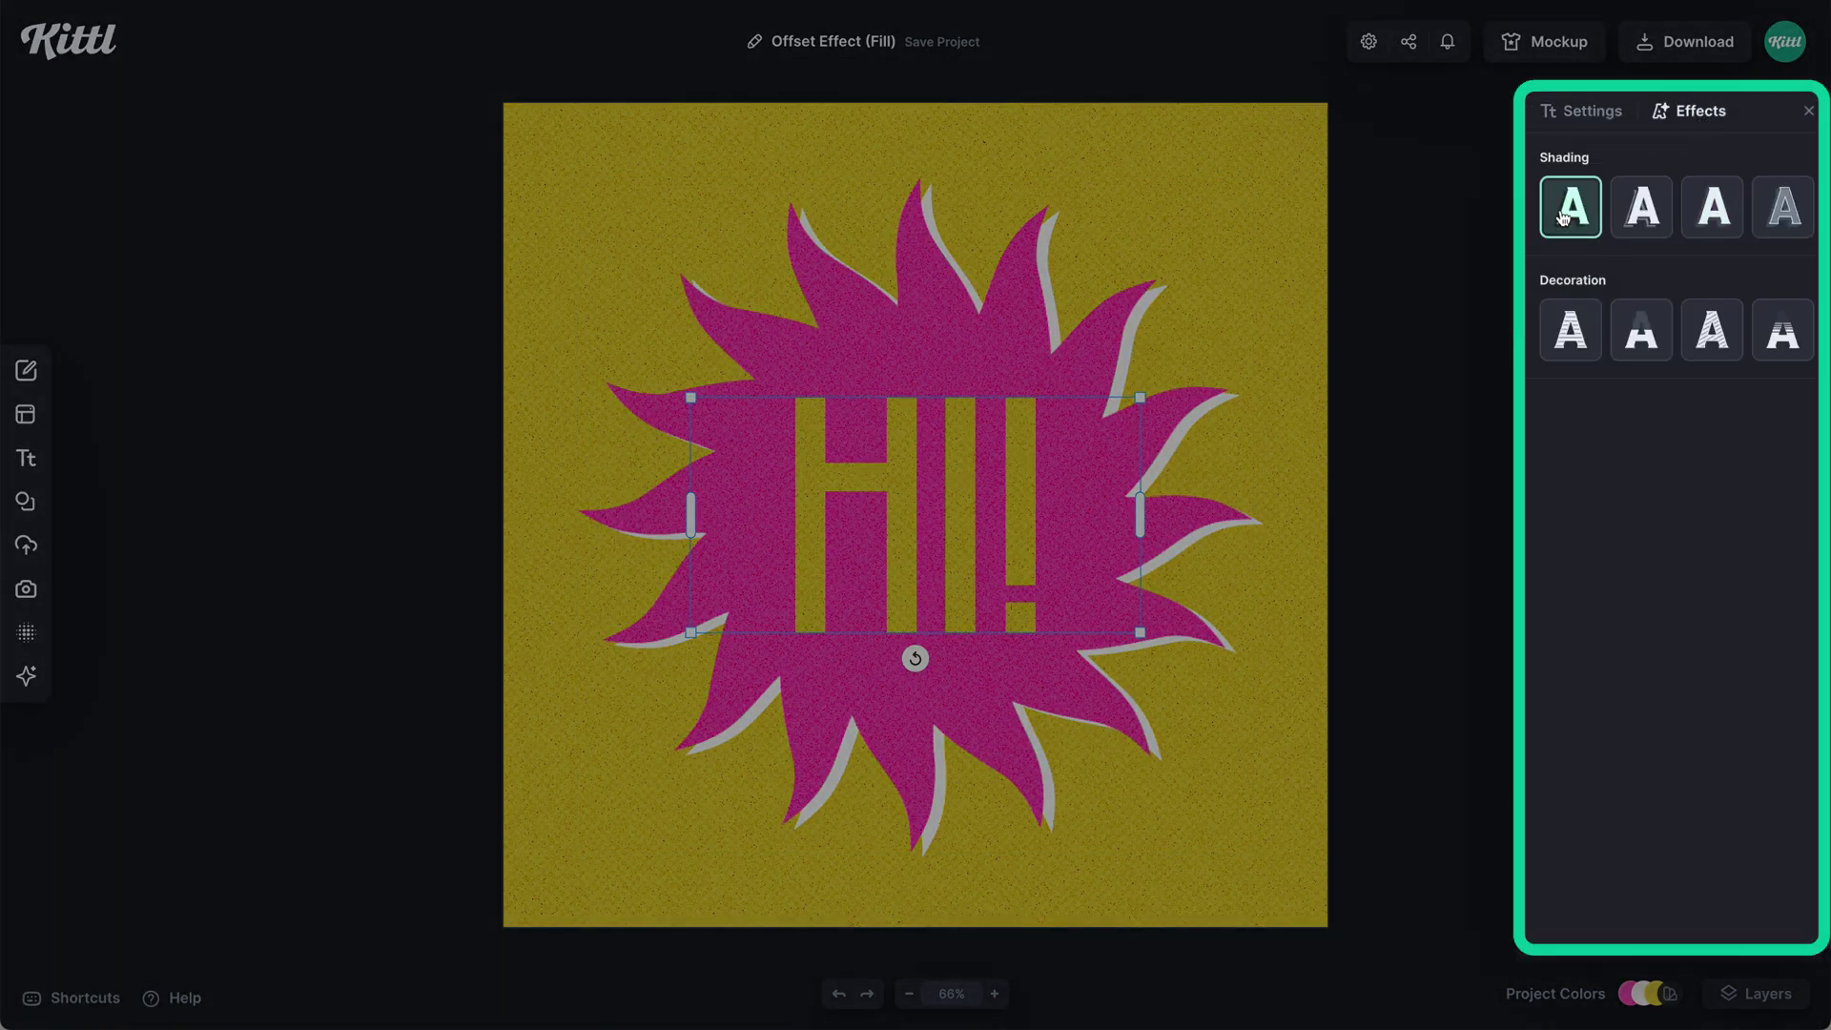
click(1563, 217)
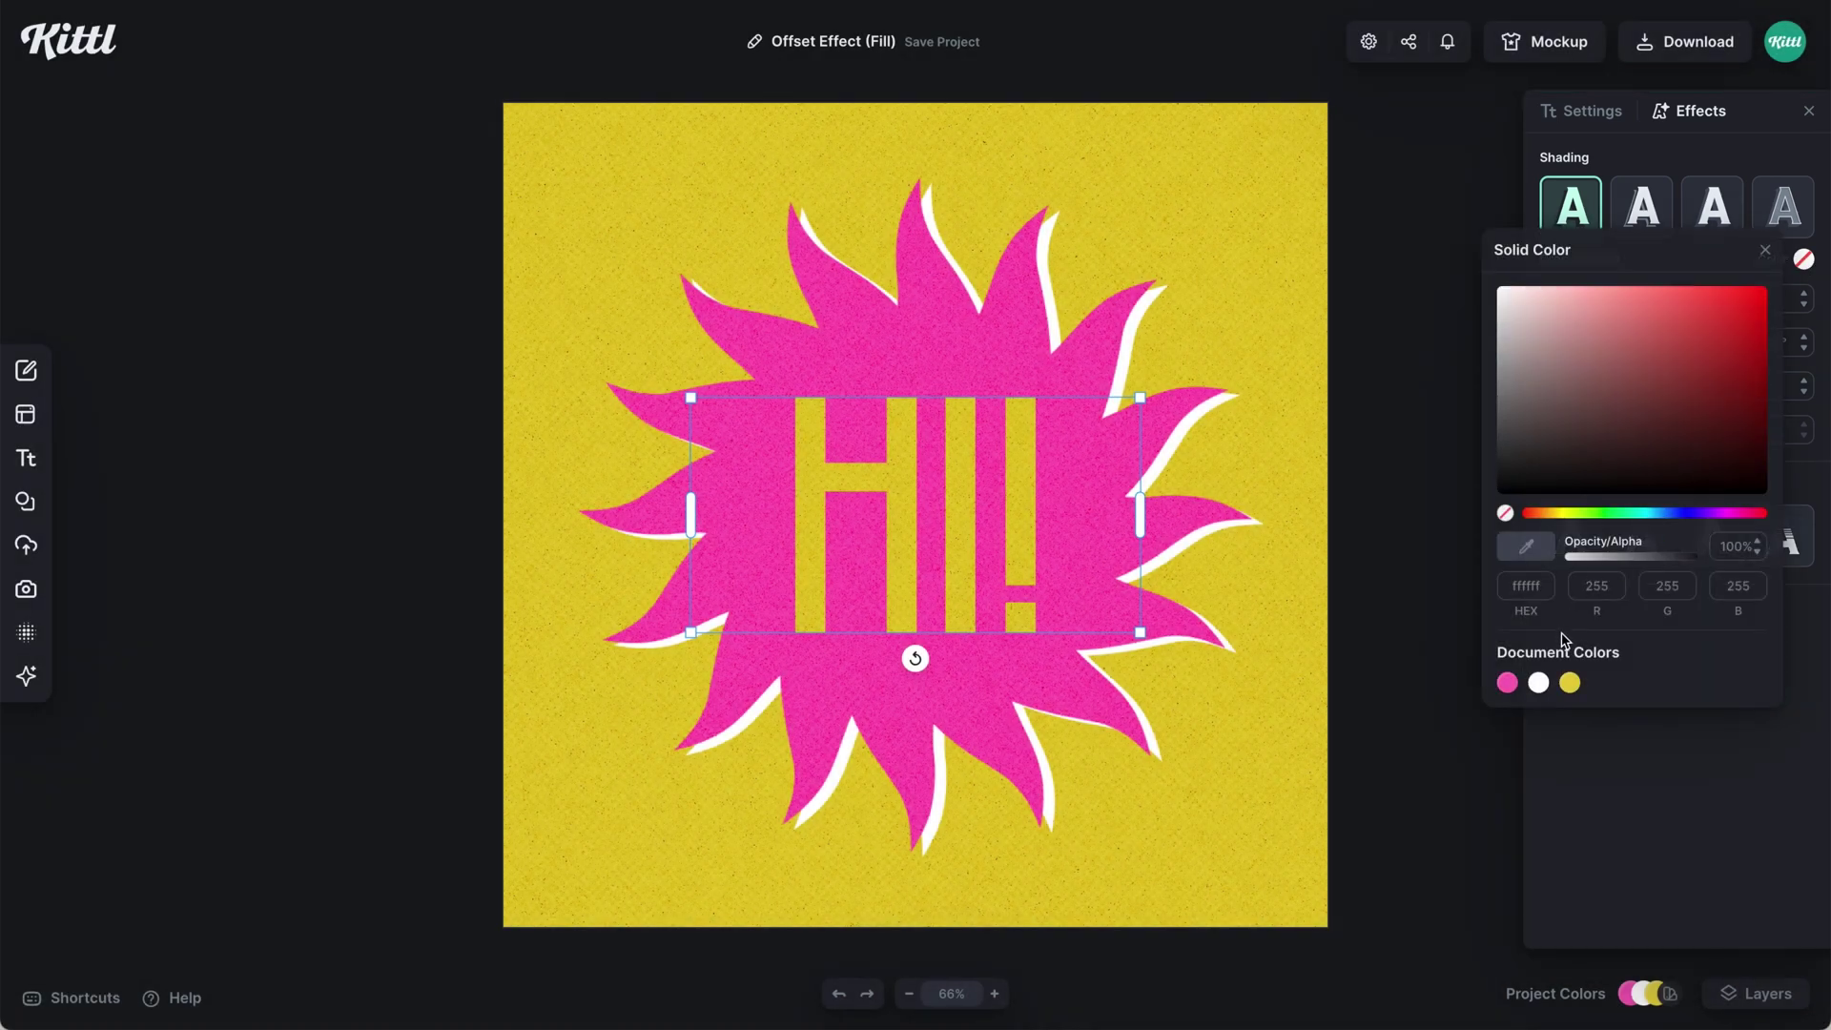
click(1538, 684)
click(1578, 790)
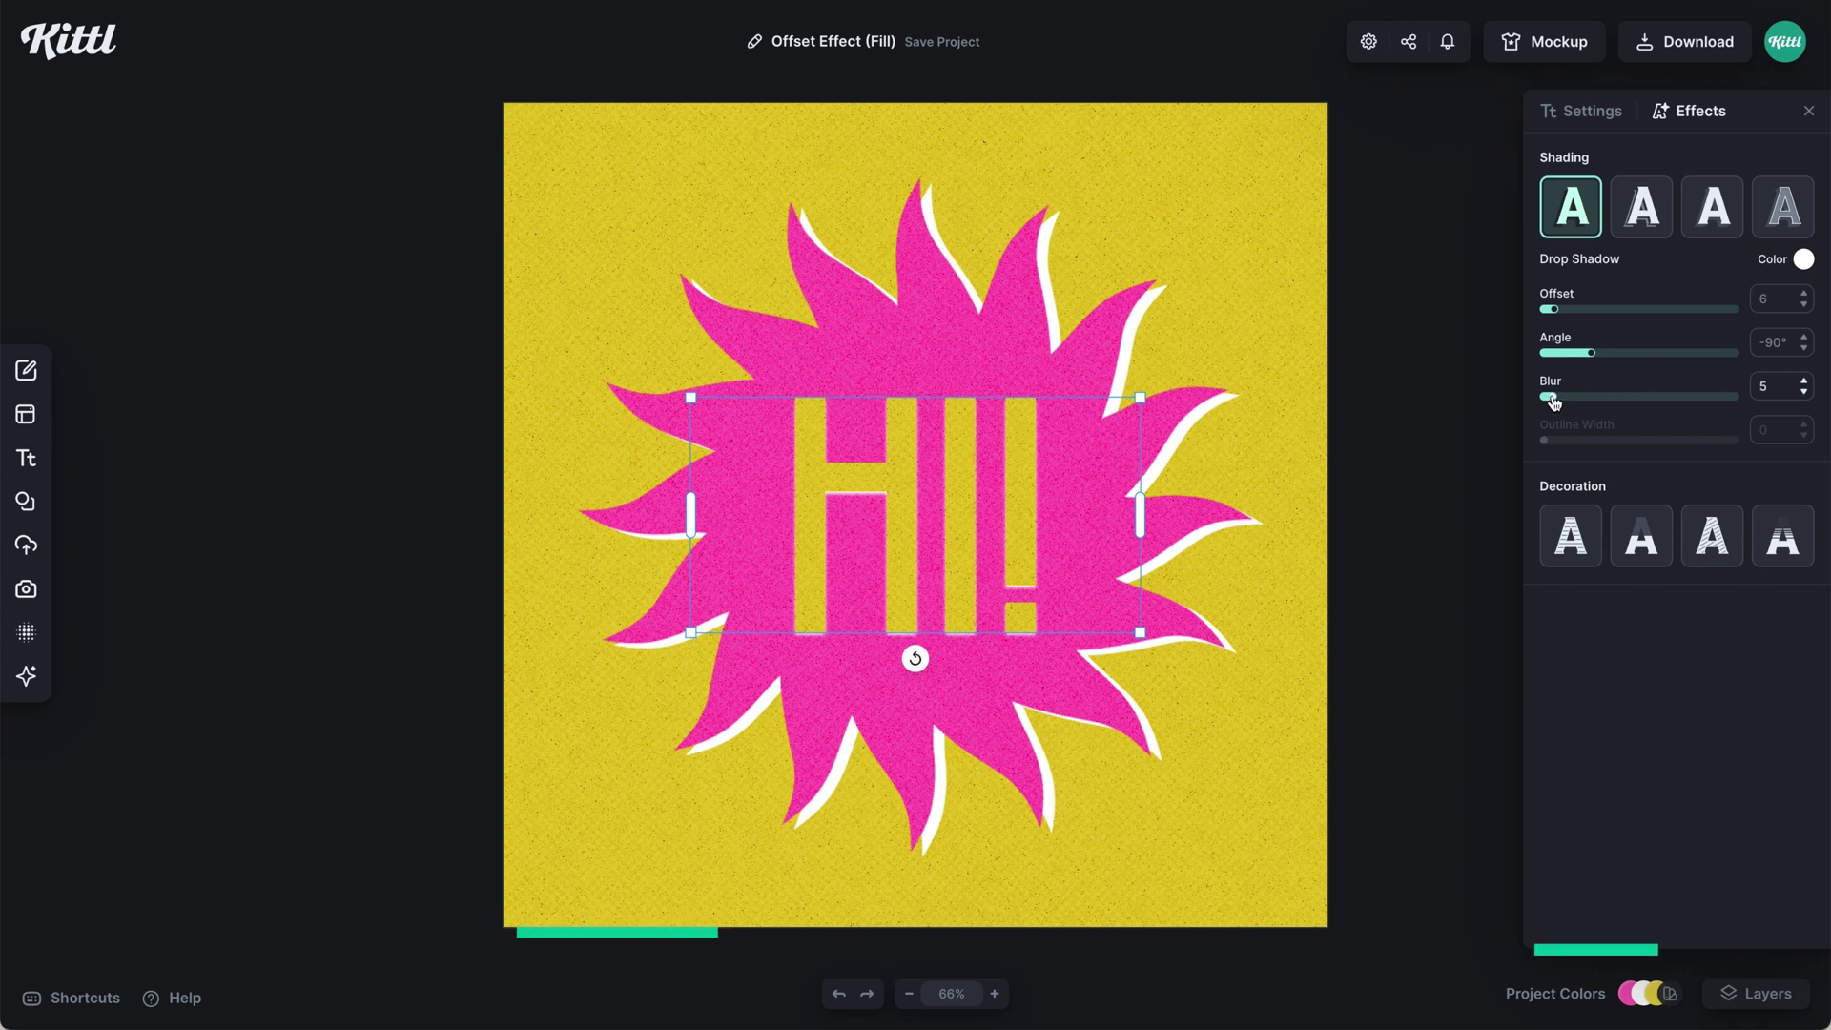
drag(1555, 401, 1542, 398)
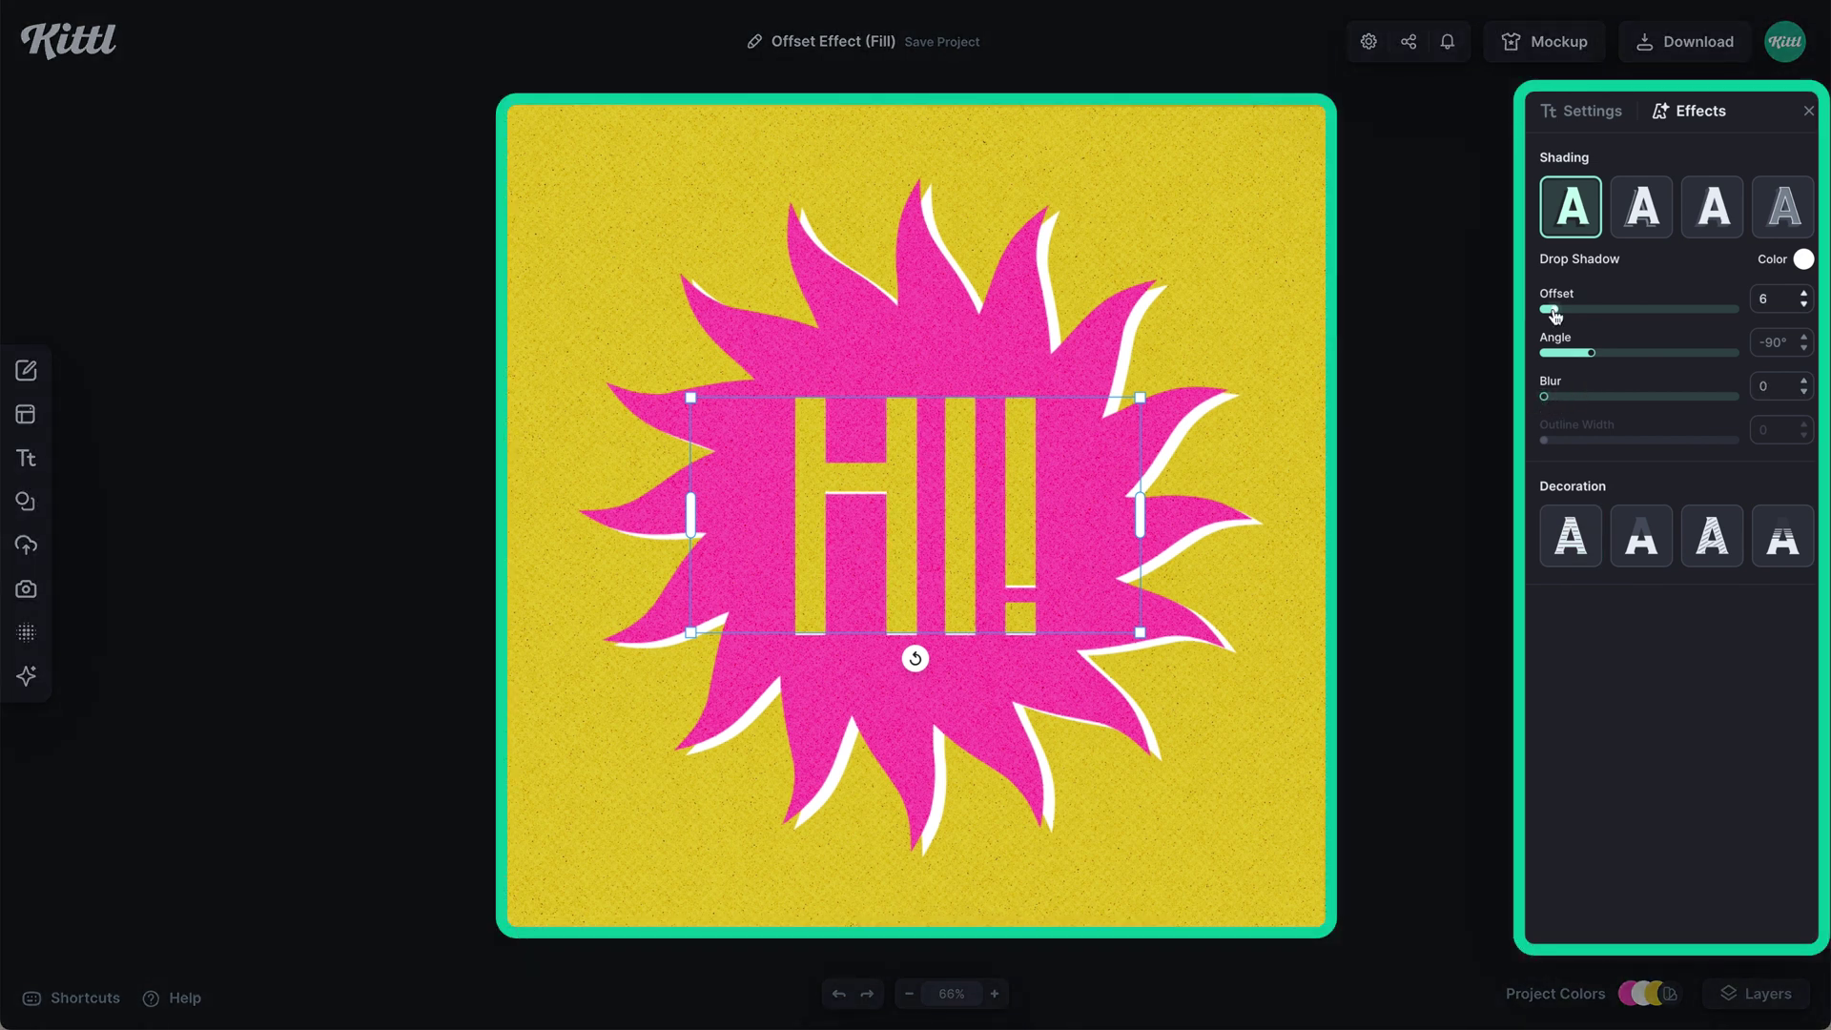
drag(1555, 315, 1594, 315)
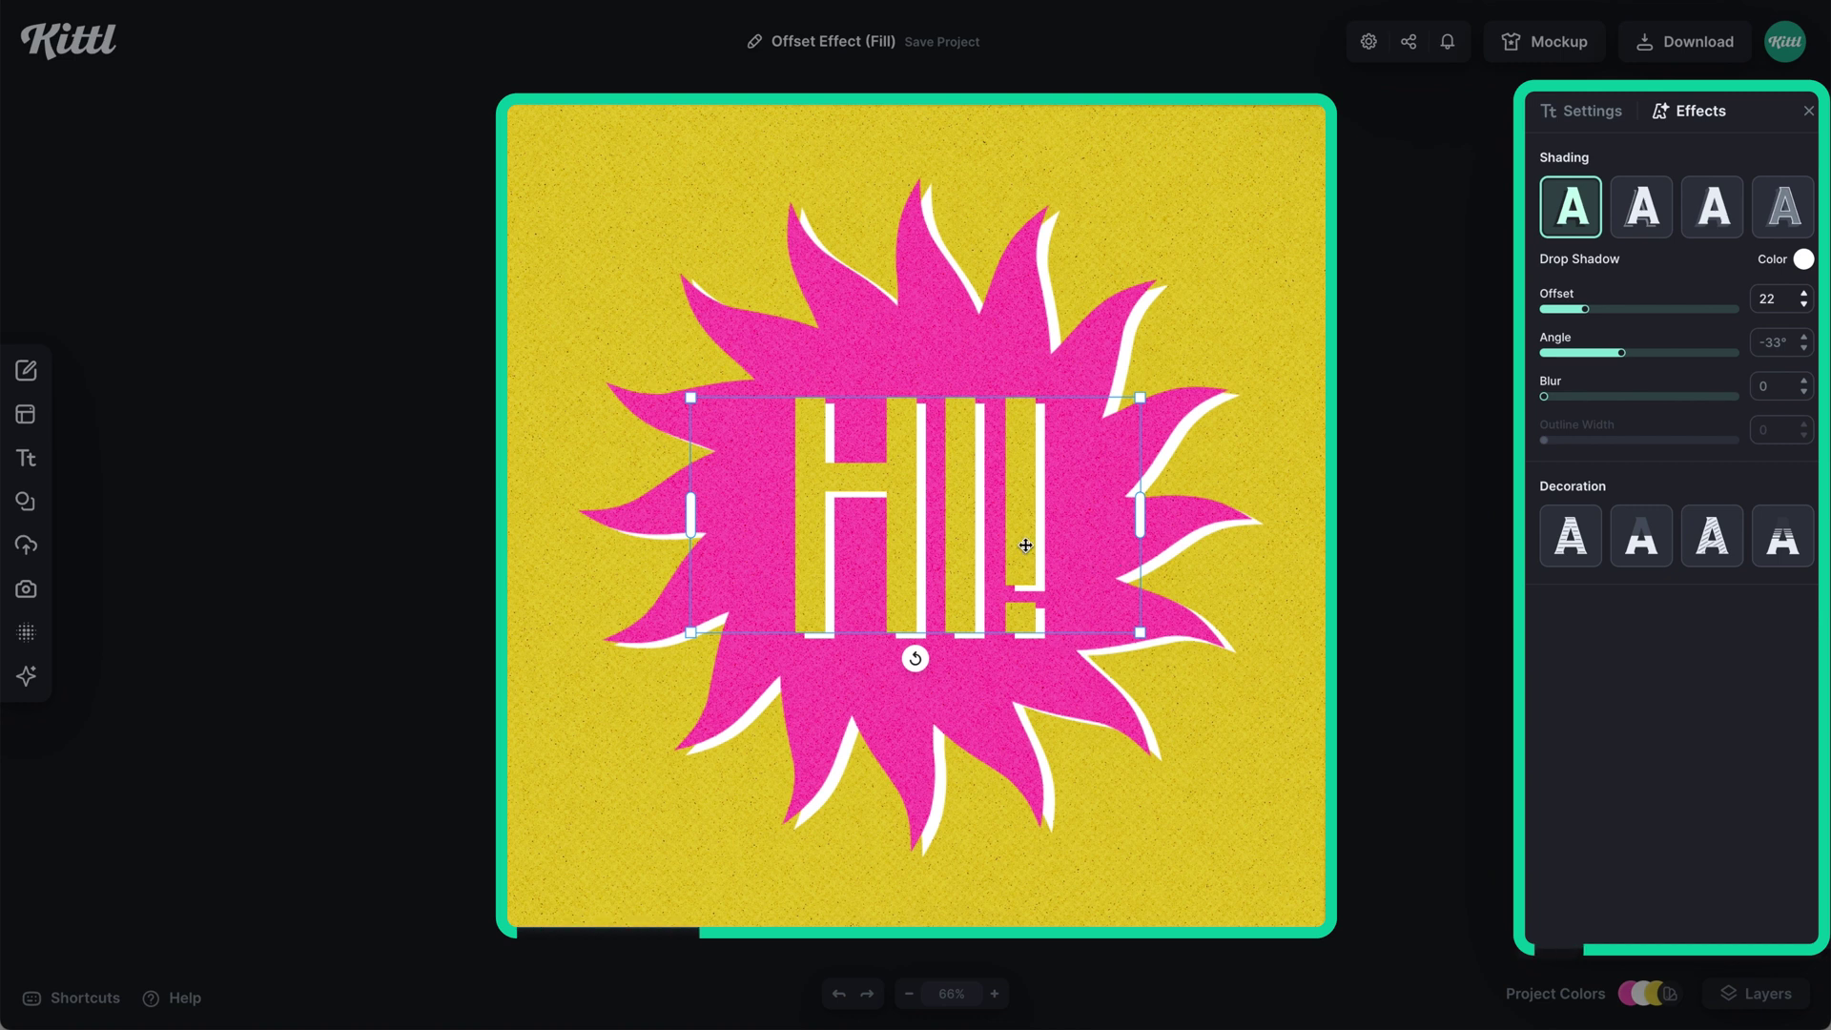
click(1580, 122)
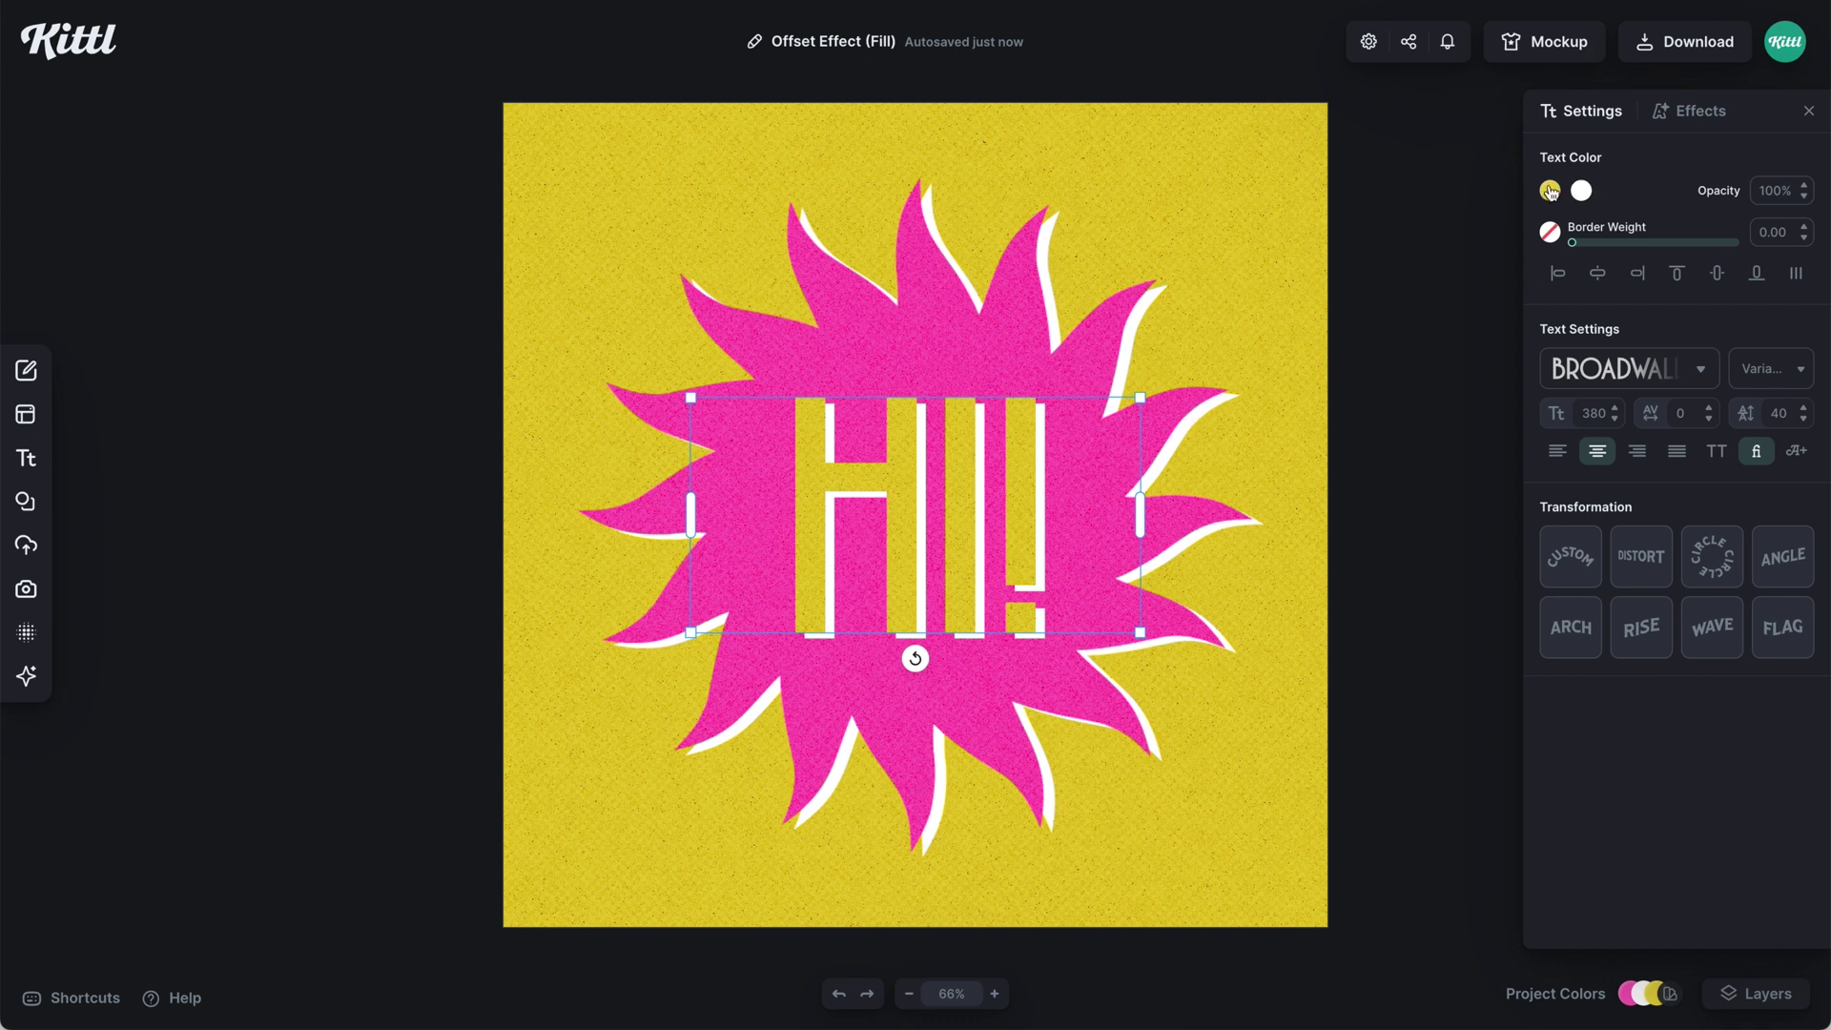
Set the alpha of the HI! text fill and the sun's Object Color to 90%
click(1550, 191)
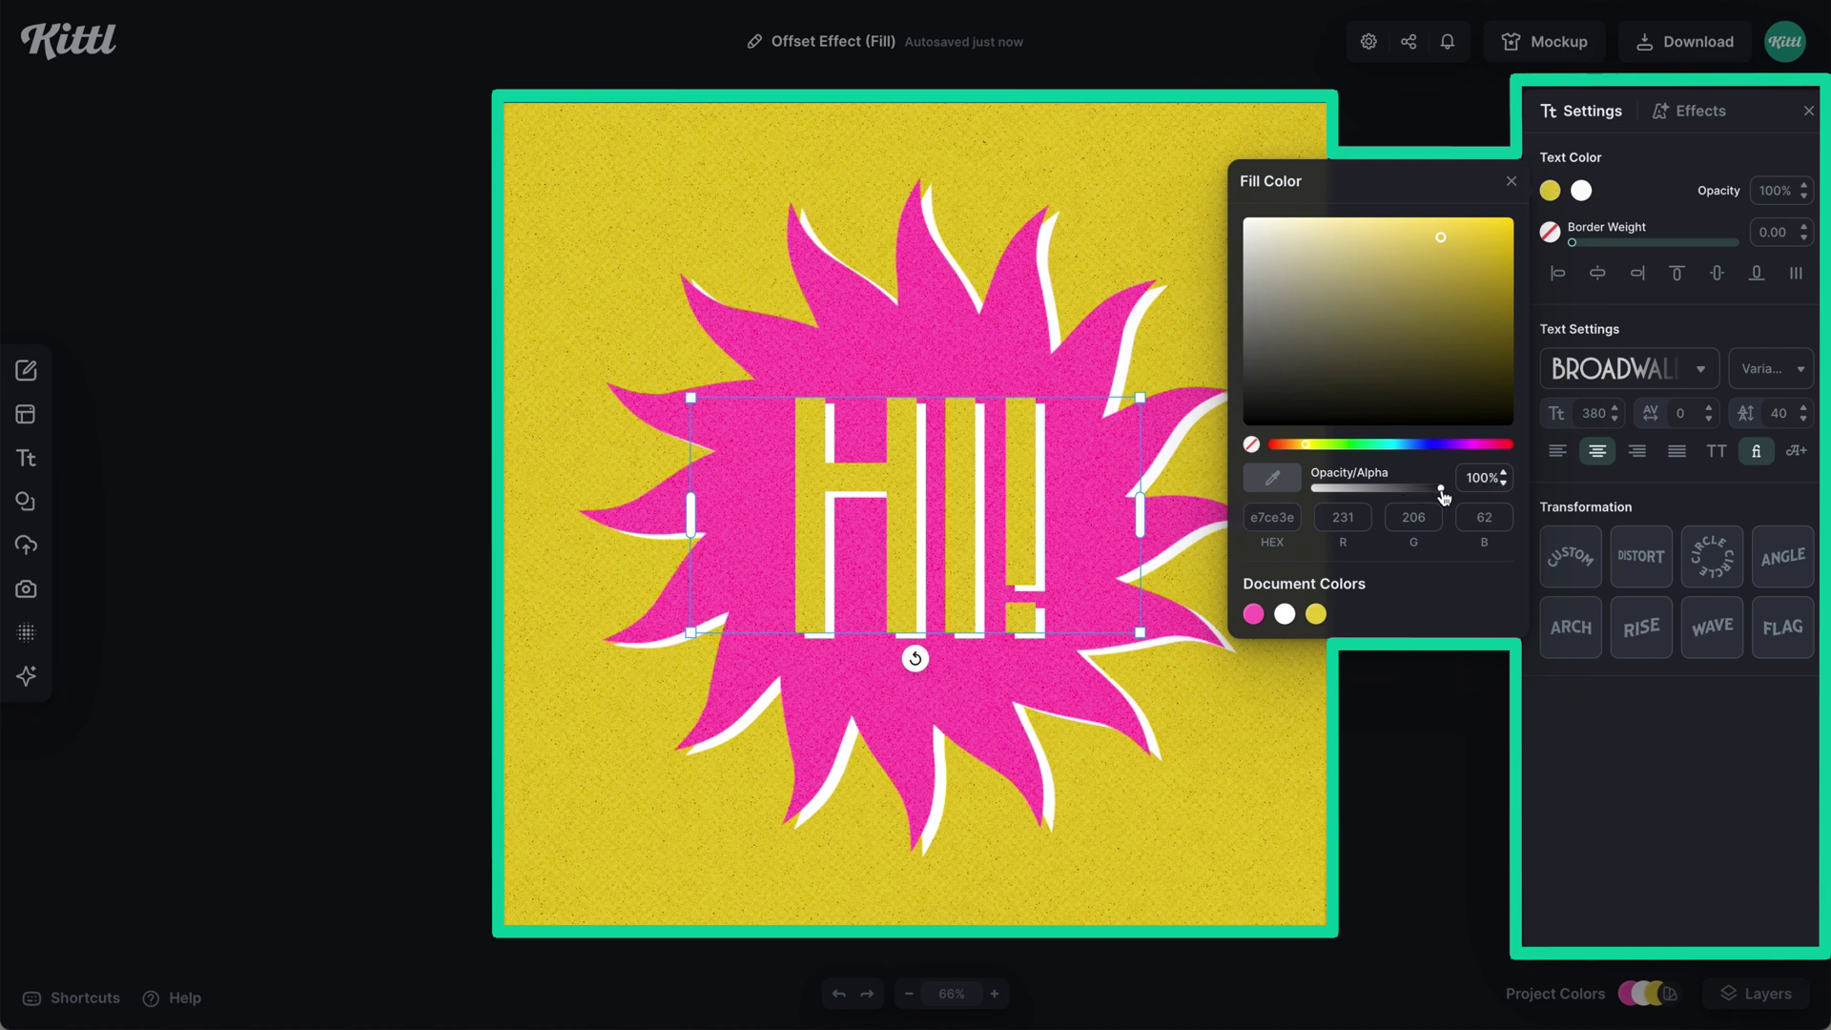
drag(1445, 497, 1433, 502)
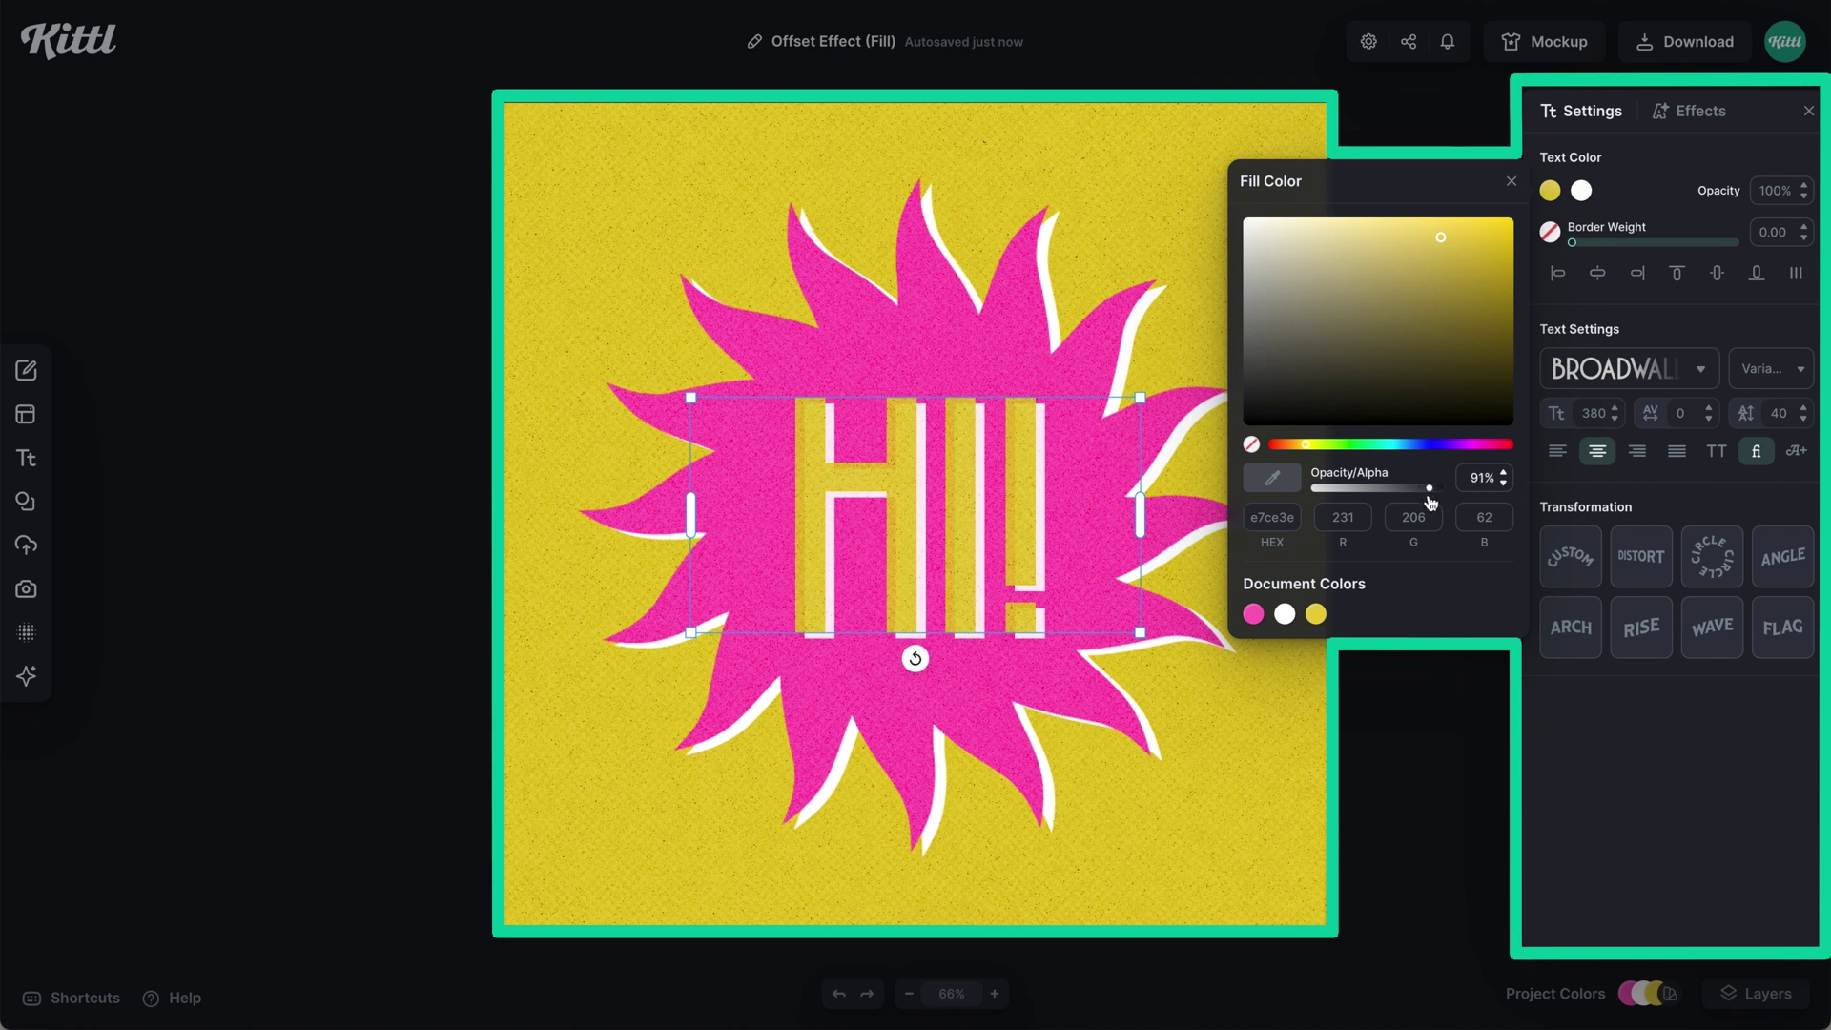
click(1118, 333)
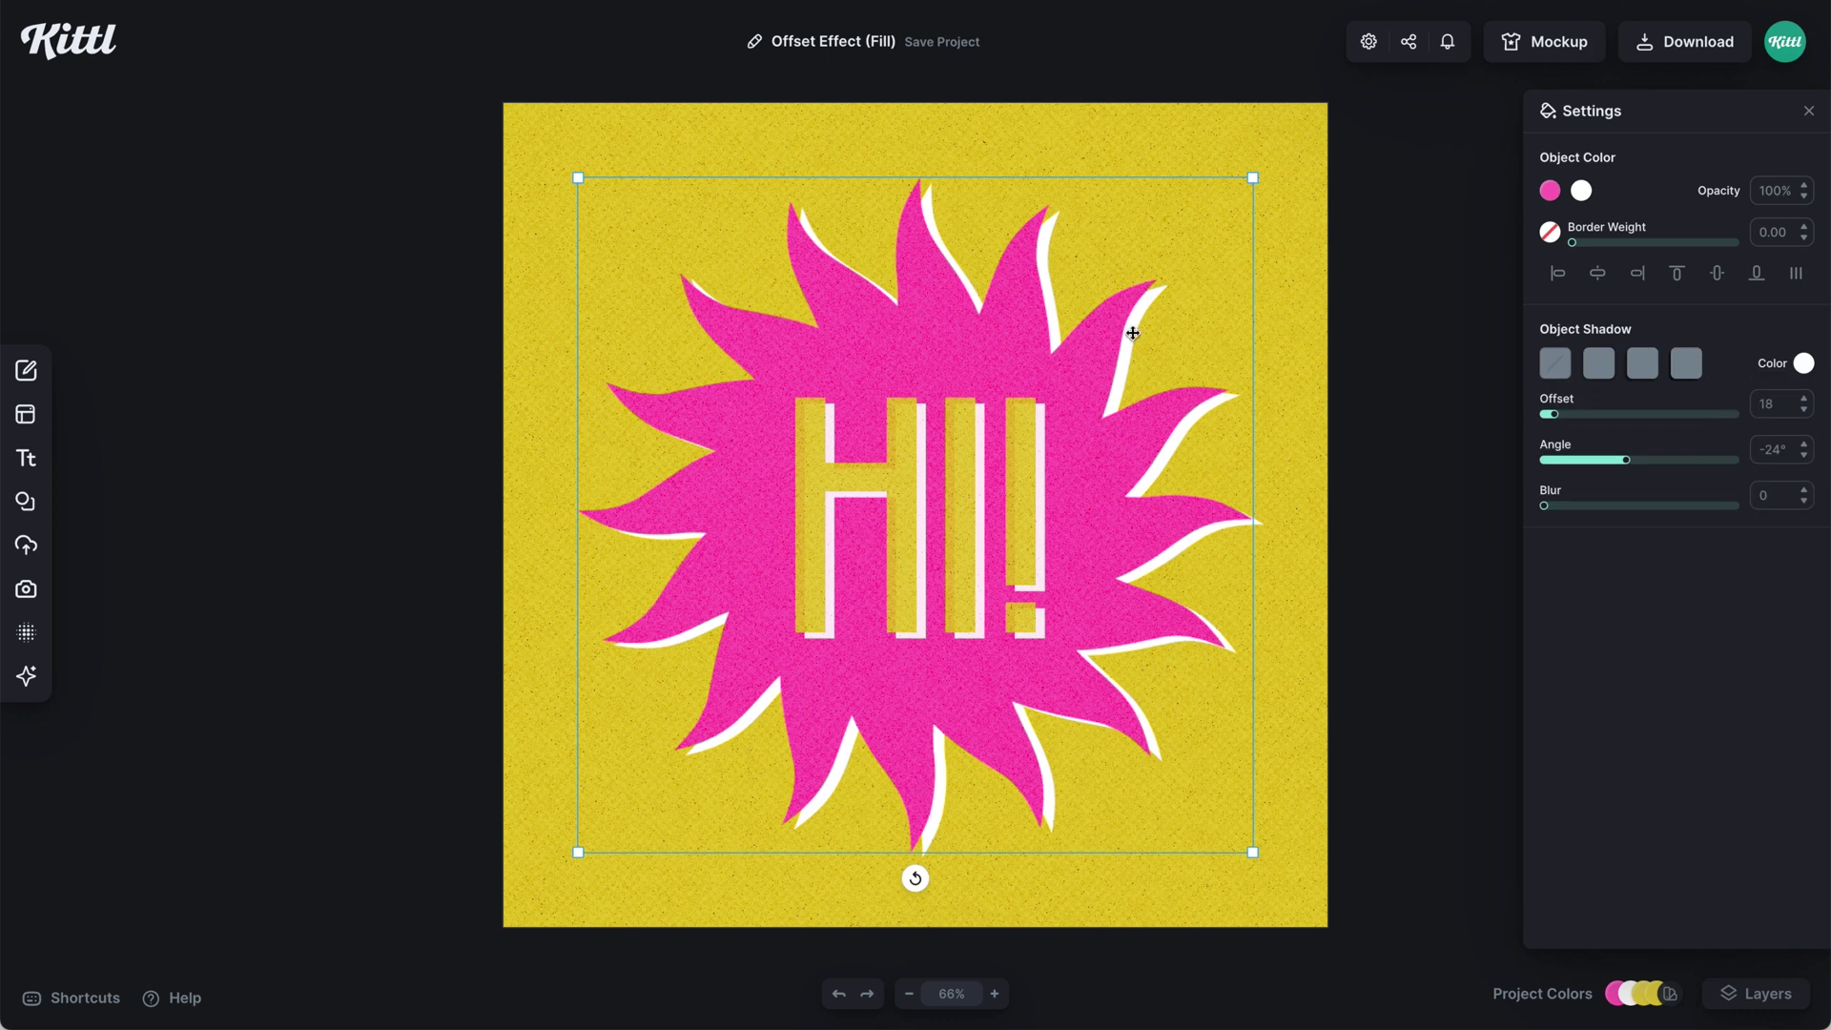
click(1550, 191)
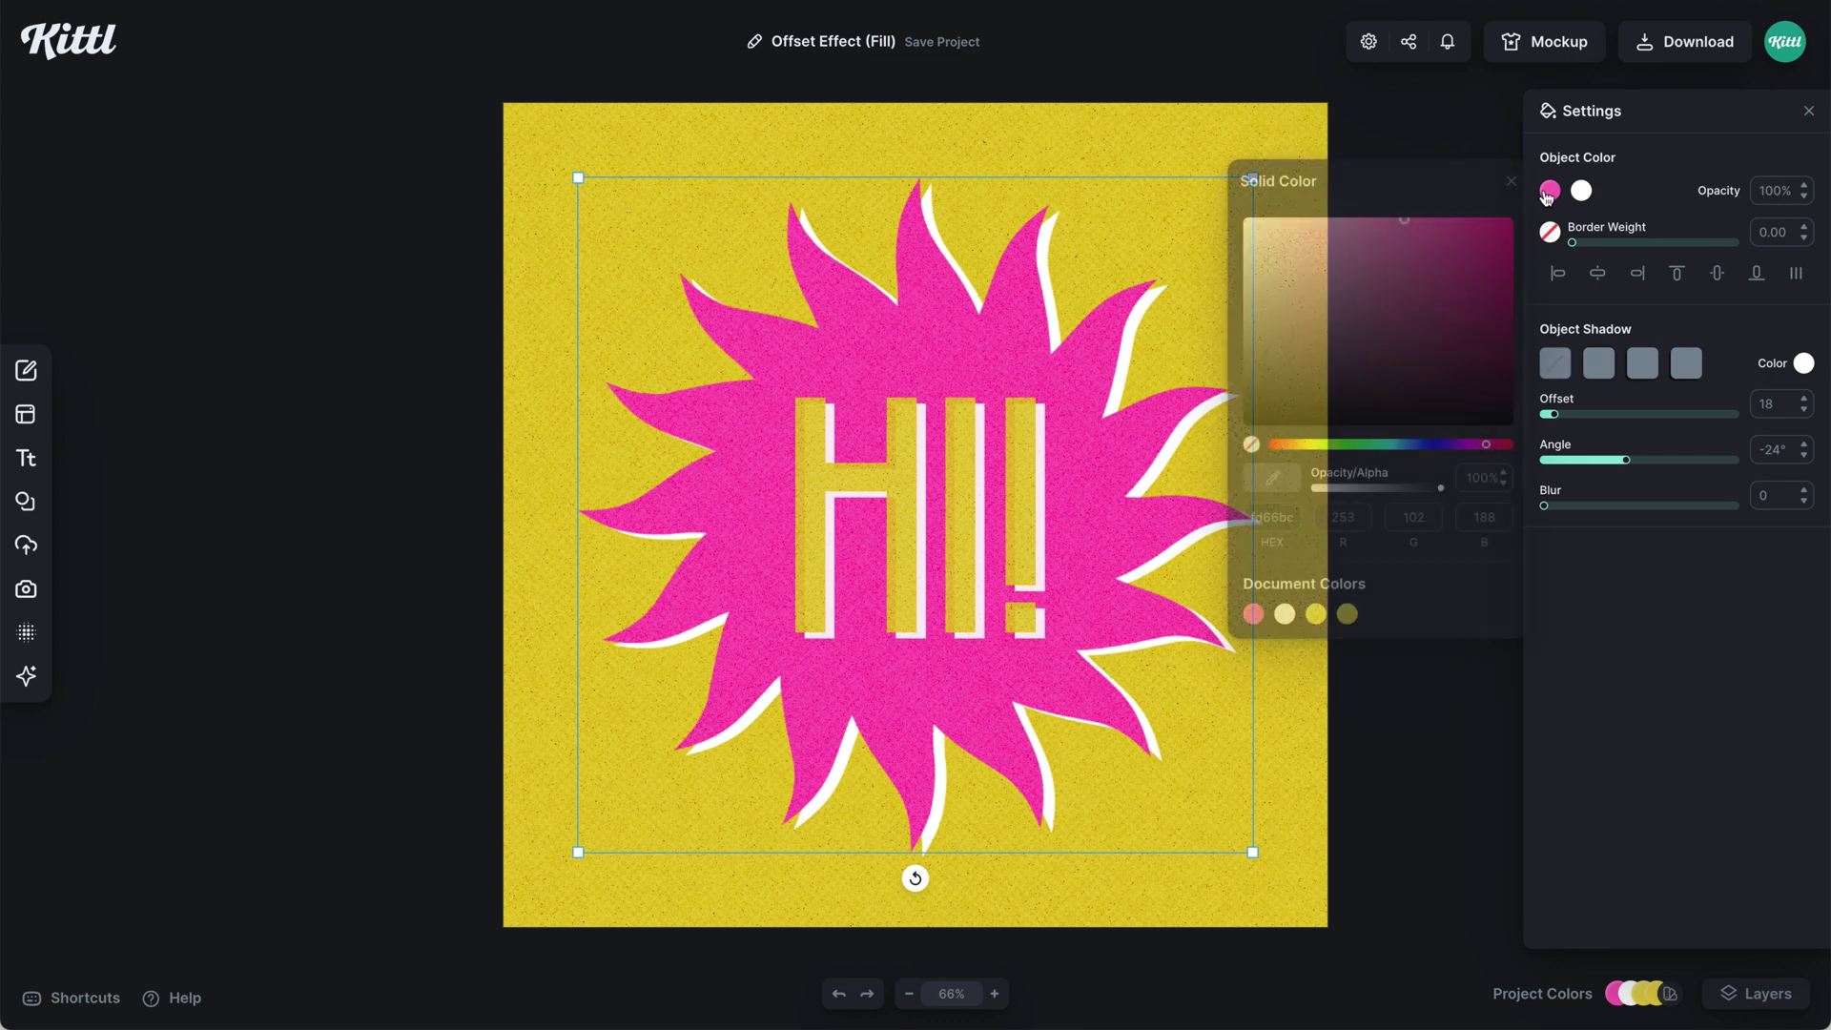
drag(1440, 494, 1430, 497)
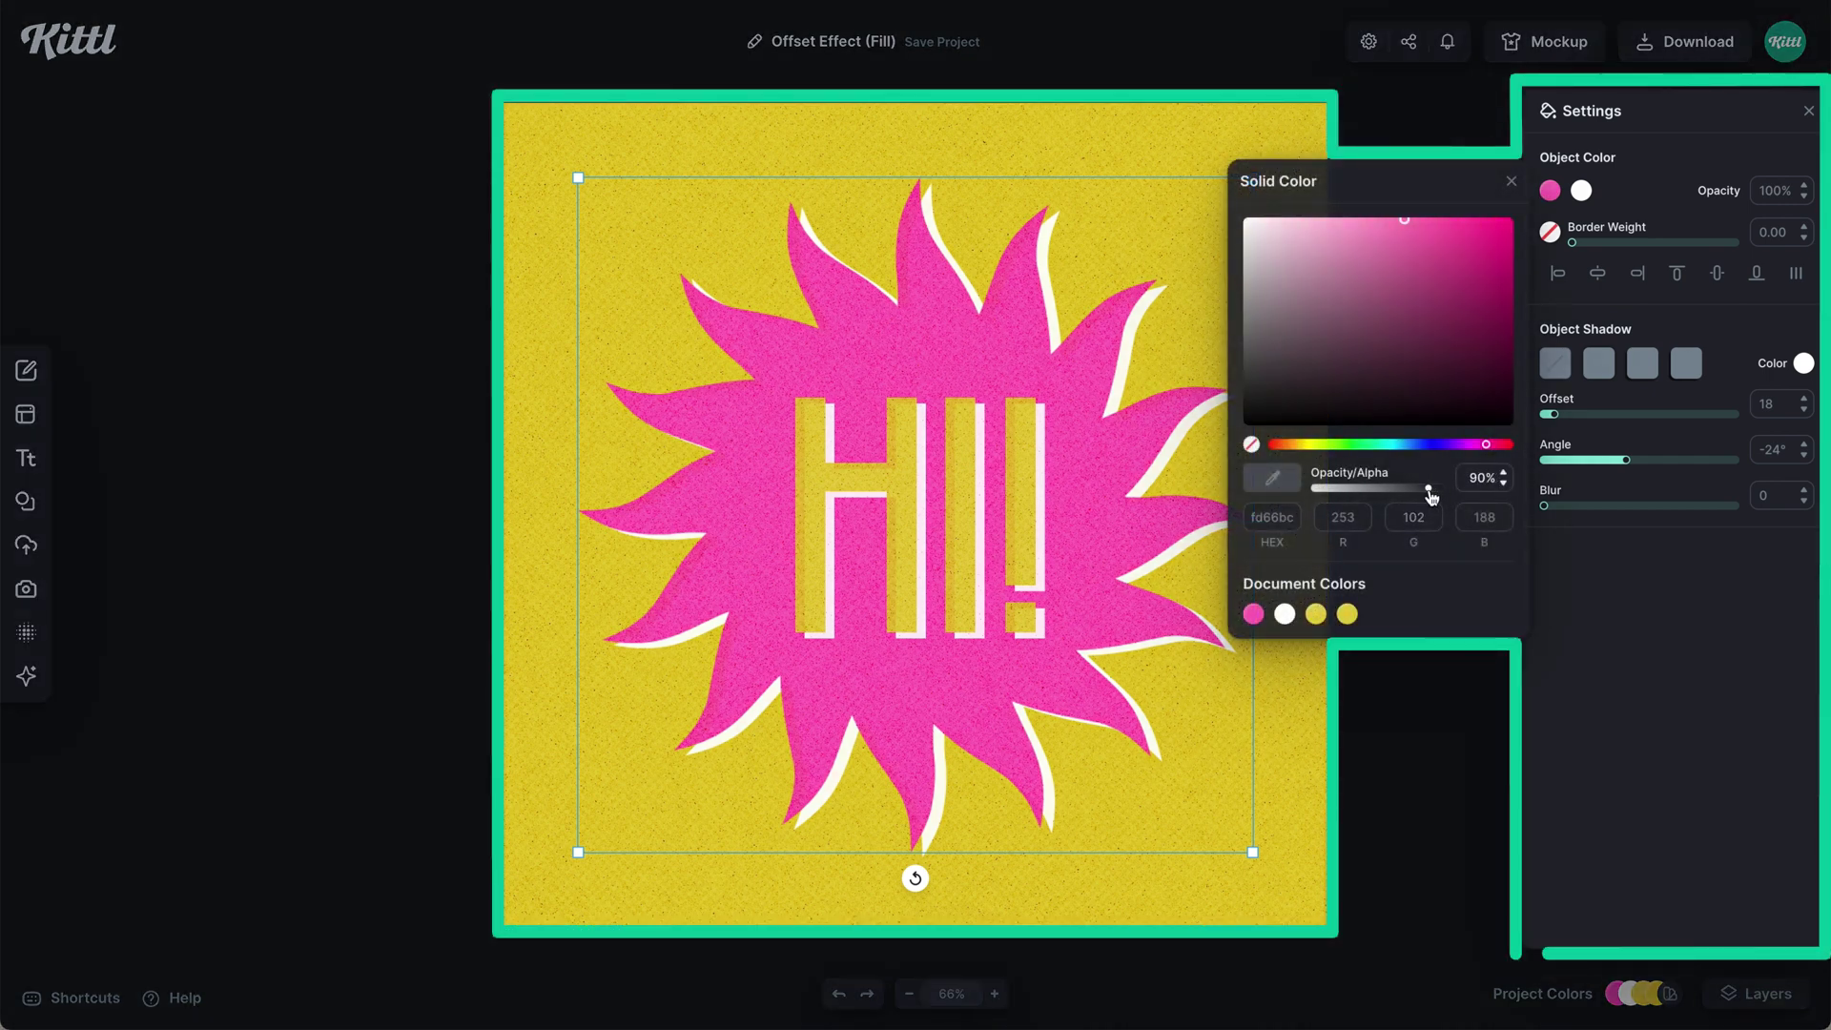
click(1357, 814)
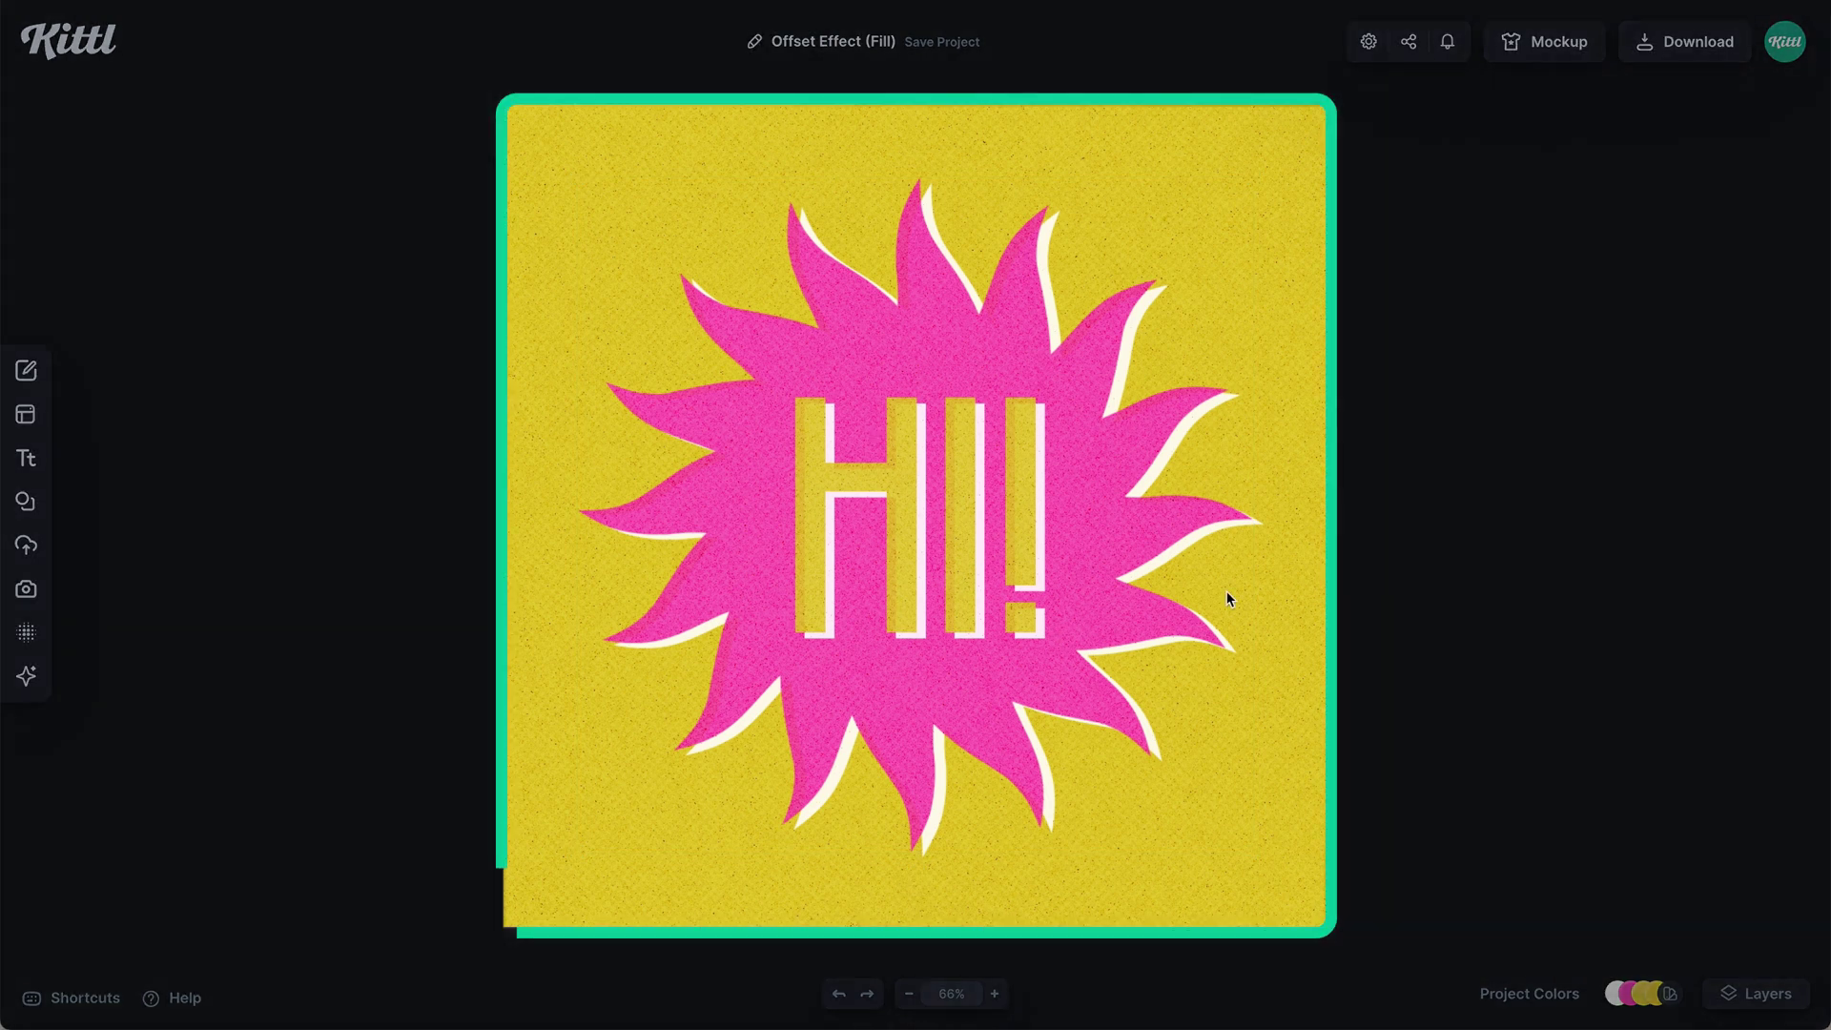